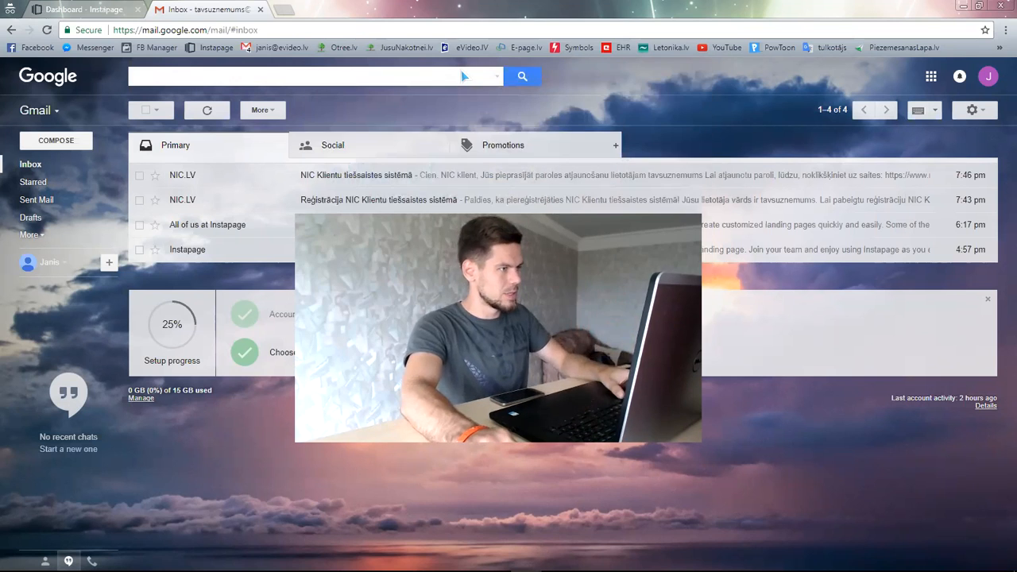
- Open a new incognito tab and load facebook.com
{"action": "key", "text": "ctrl+t"}
{"action": "type", "text": "facebook.com"}
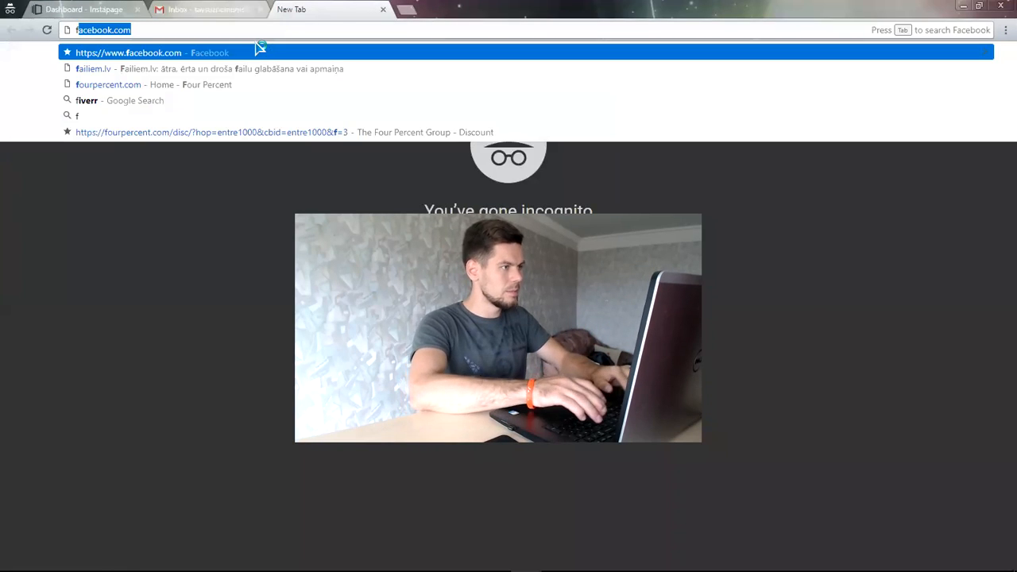
{"action": "key", "text": "Return"}
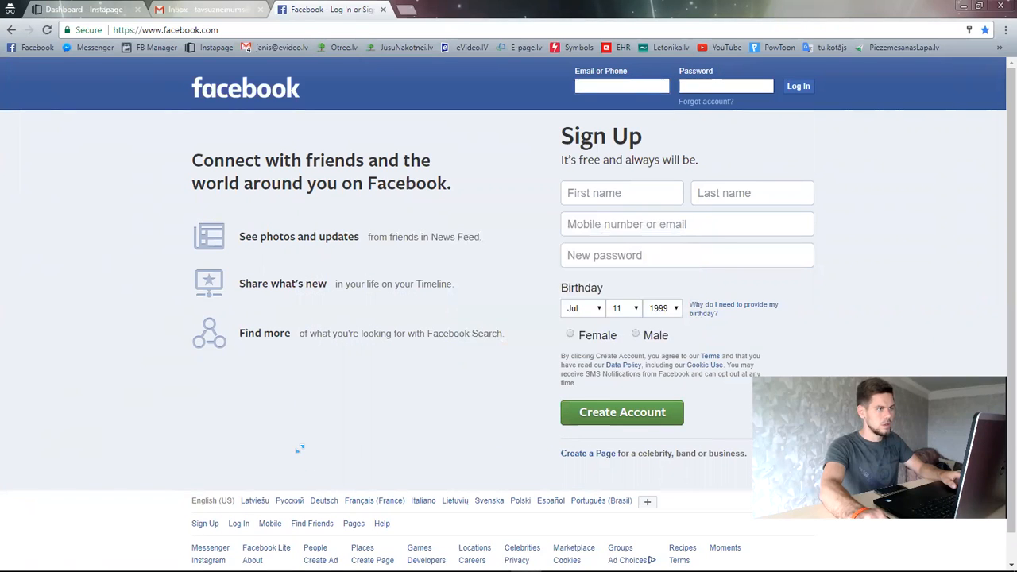
- Log in to Facebook by autofilling the saved account e-mail and password
{"action": "left_click", "coordinate": [611, 85]}
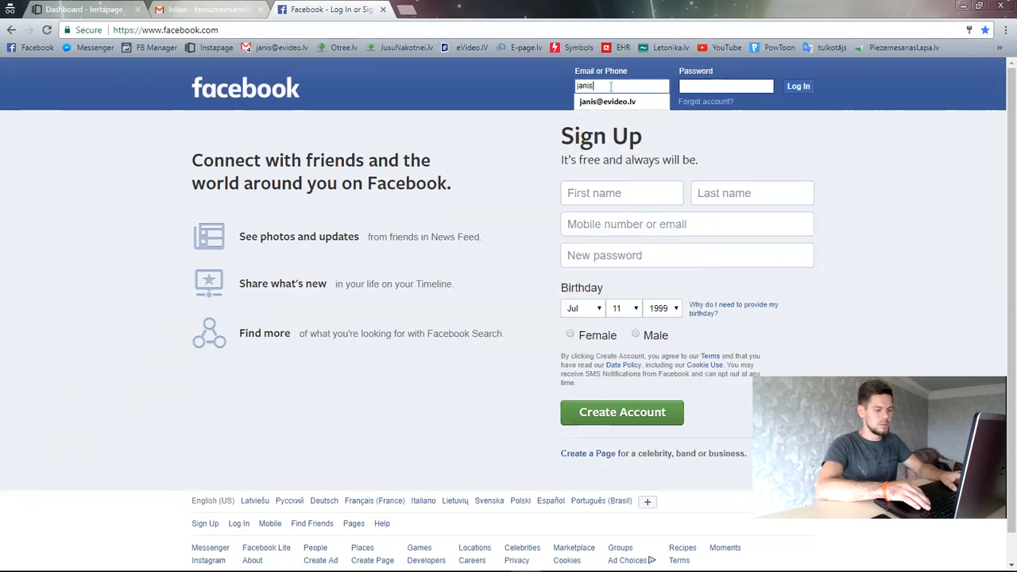
{"action": "key", "text": "Down"}
{"action": "key", "text": "Return"}
{"action": "left_click", "coordinate": [769, 86]}
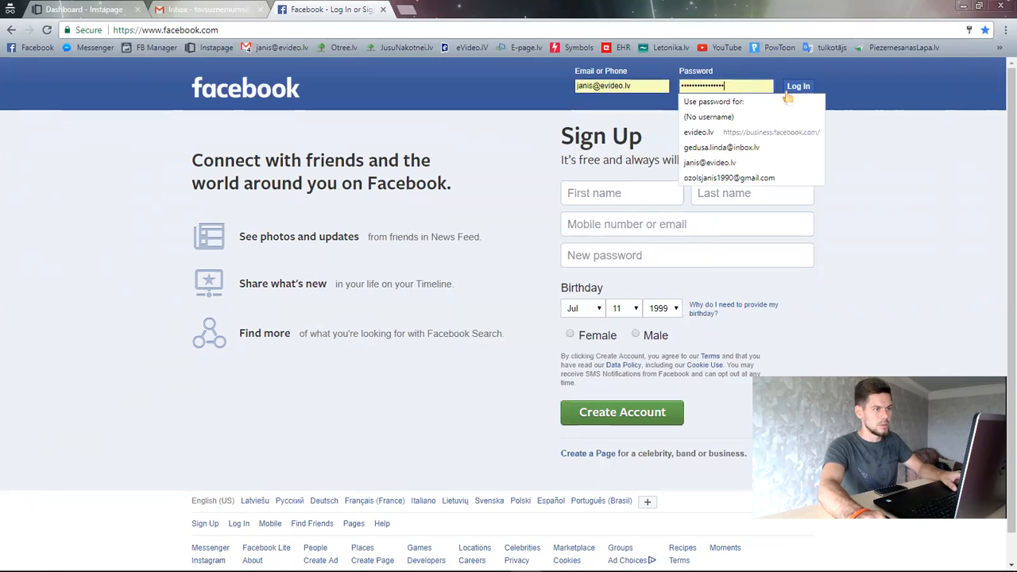
{"action": "left_click", "coordinate": [799, 88]}
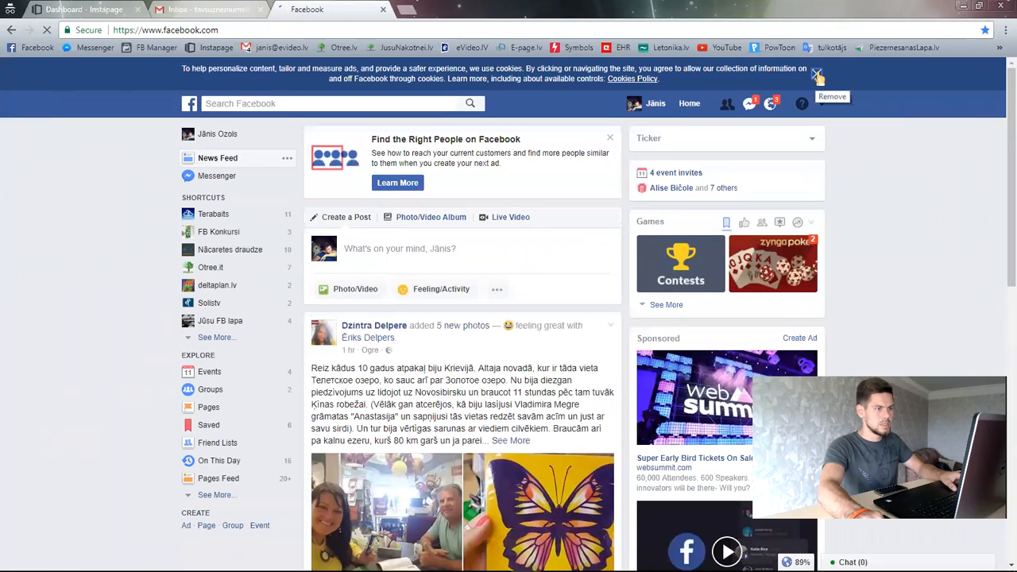
- Dismiss the cookie notice, glance at the translation options, then choose Create Page from the account menu
{"action": "left_click", "coordinate": [818, 75]}
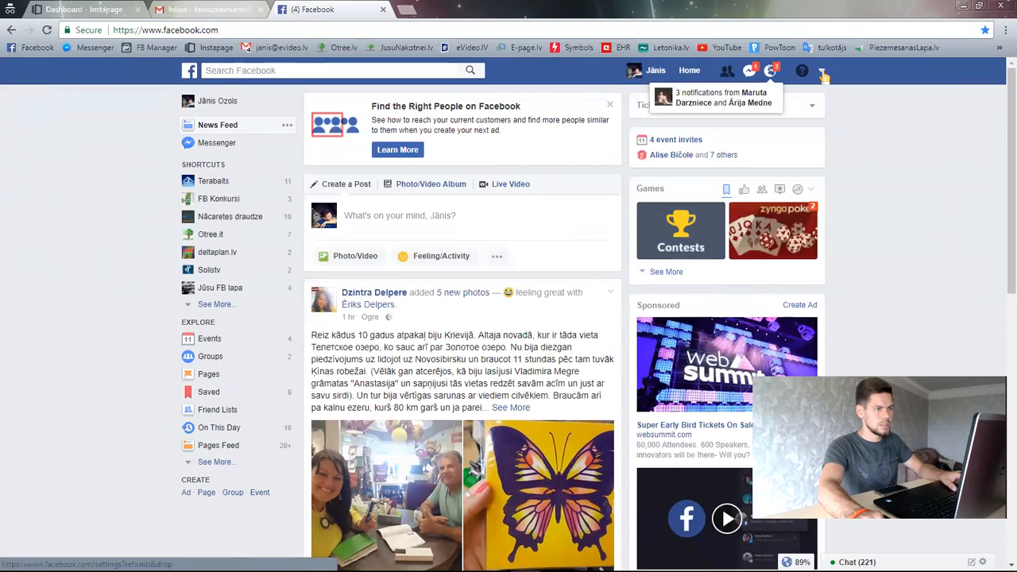
{"action": "left_click", "coordinate": [822, 72]}
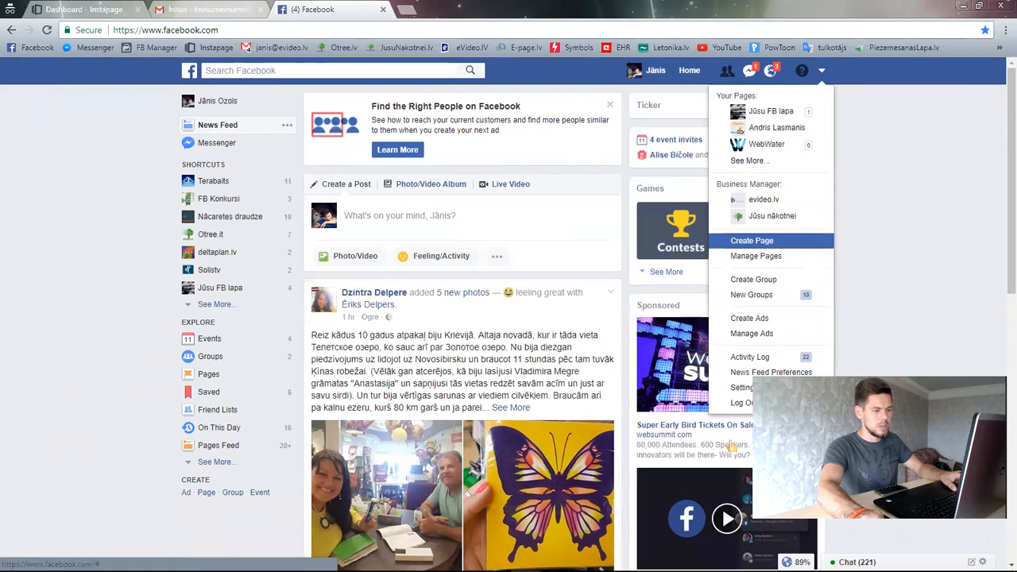
{"action": "mouse_move", "coordinate": [792, 549]}
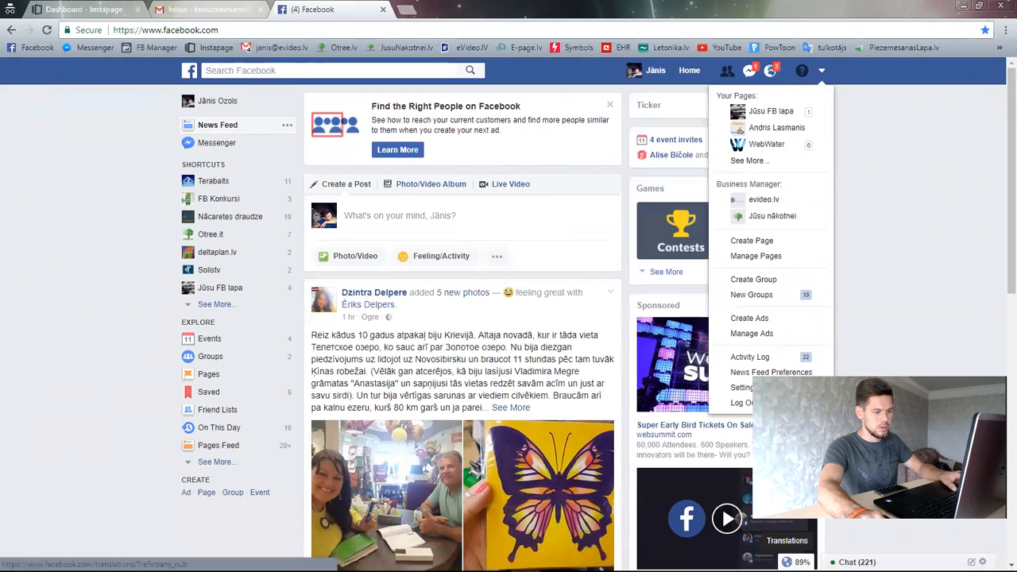
{"action": "left_click", "coordinate": [790, 561]}
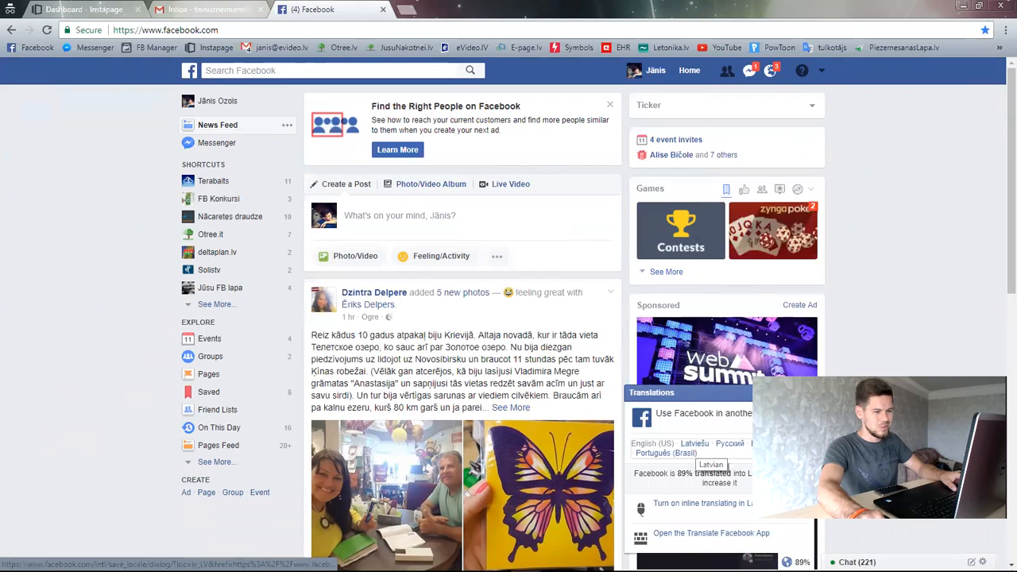
{"action": "left_click", "coordinate": [906, 252]}
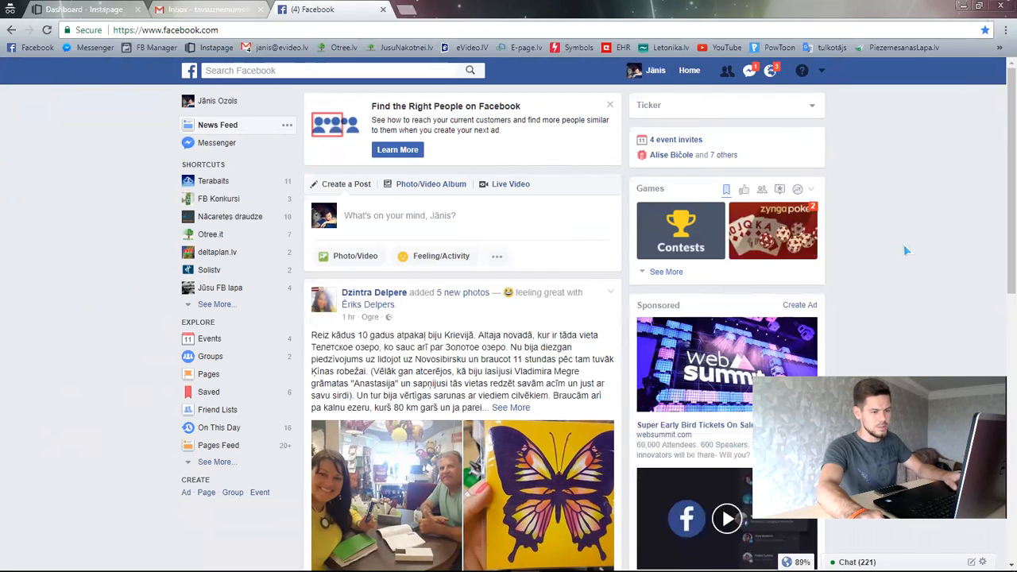
{"action": "left_click", "coordinate": [823, 71]}
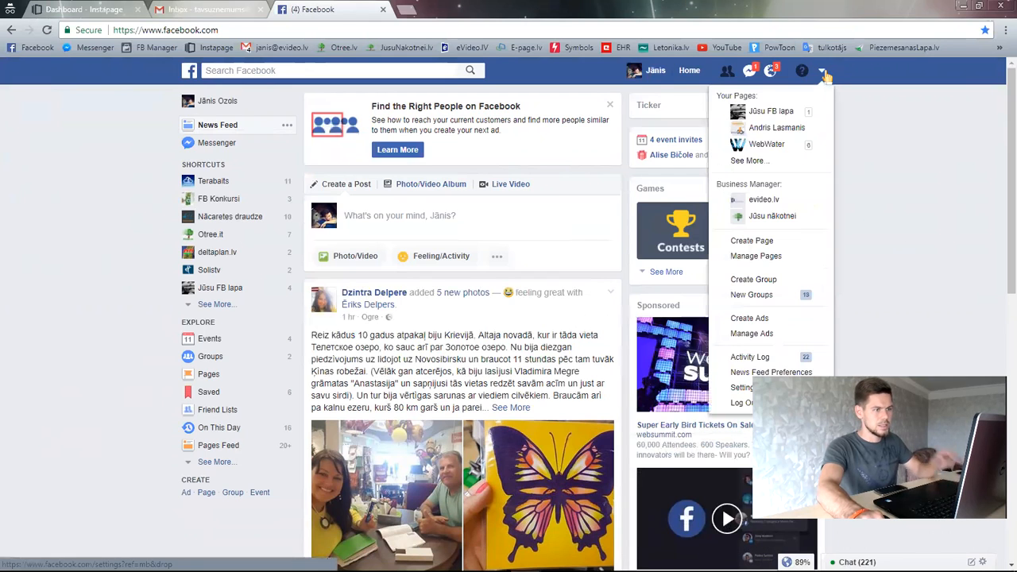
{"action": "left_click", "coordinate": [751, 241]}
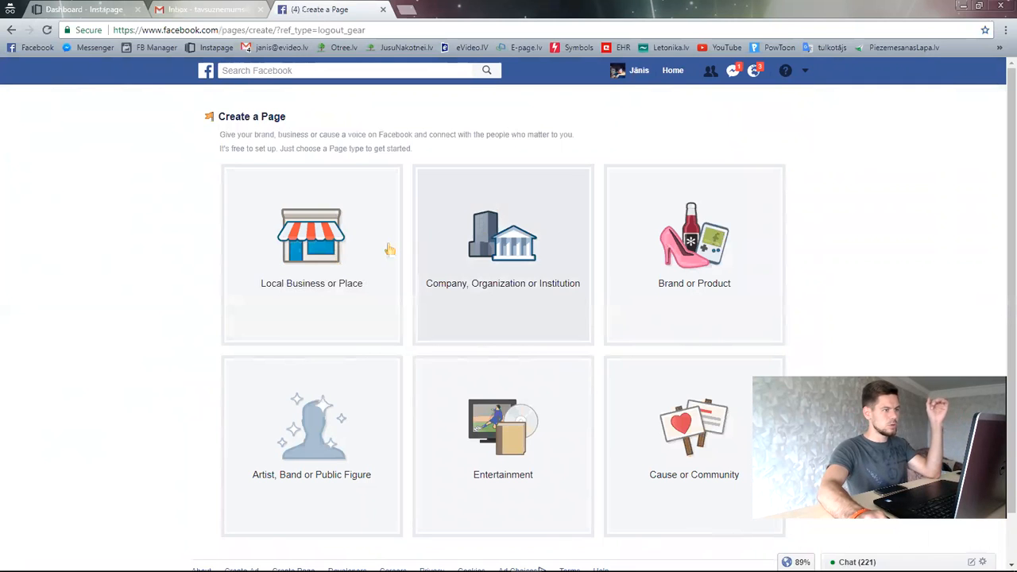
- Try the Local Business or Place page type, checking its Page Name, Category and Address fields
{"action": "scroll", "coordinate": [357, 262], "scroll_direction": "down", "scroll_amount": 1}
{"action": "scroll", "coordinate": [350, 259], "scroll_direction": "up", "scroll_amount": 1}
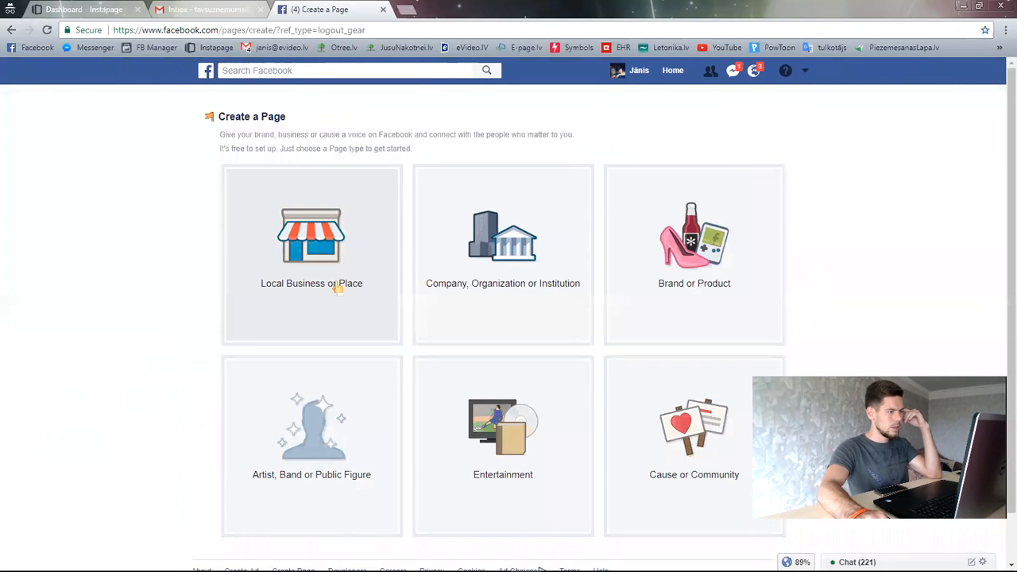
{"action": "left_click", "coordinate": [336, 286]}
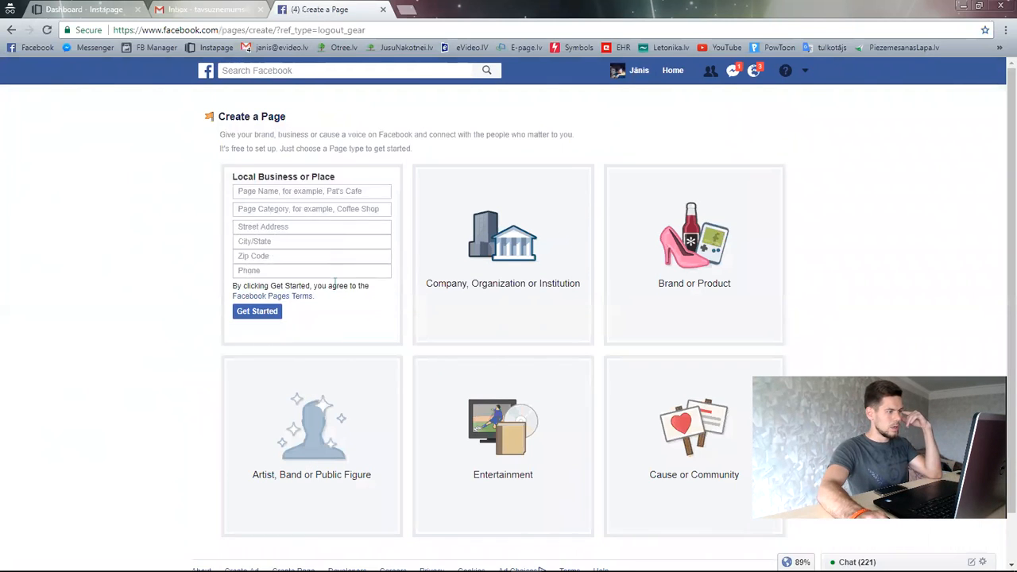
{"action": "left_click", "coordinate": [278, 191]}
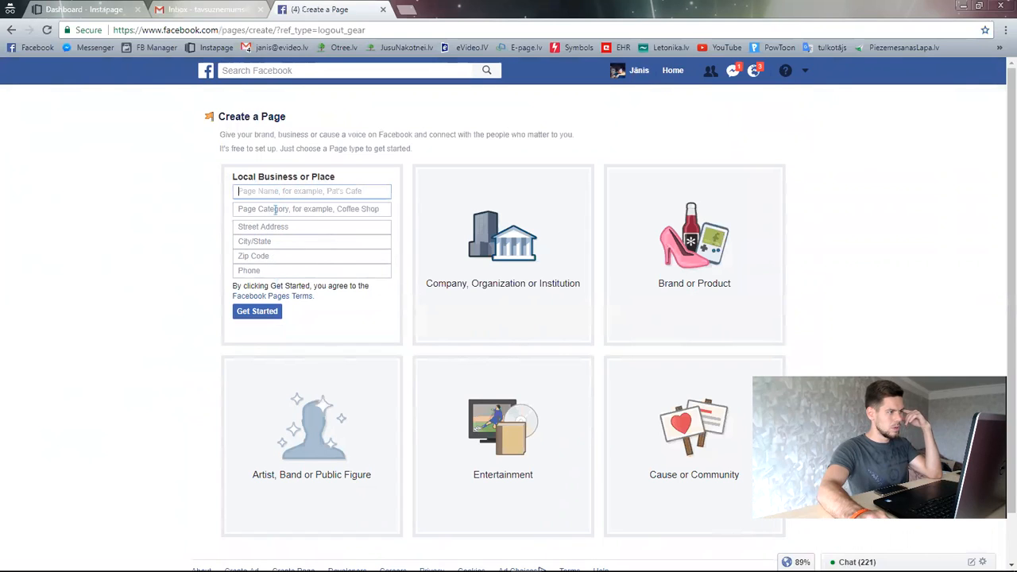
{"action": "left_click", "coordinate": [275, 208]}
{"action": "left_click", "coordinate": [277, 227]}
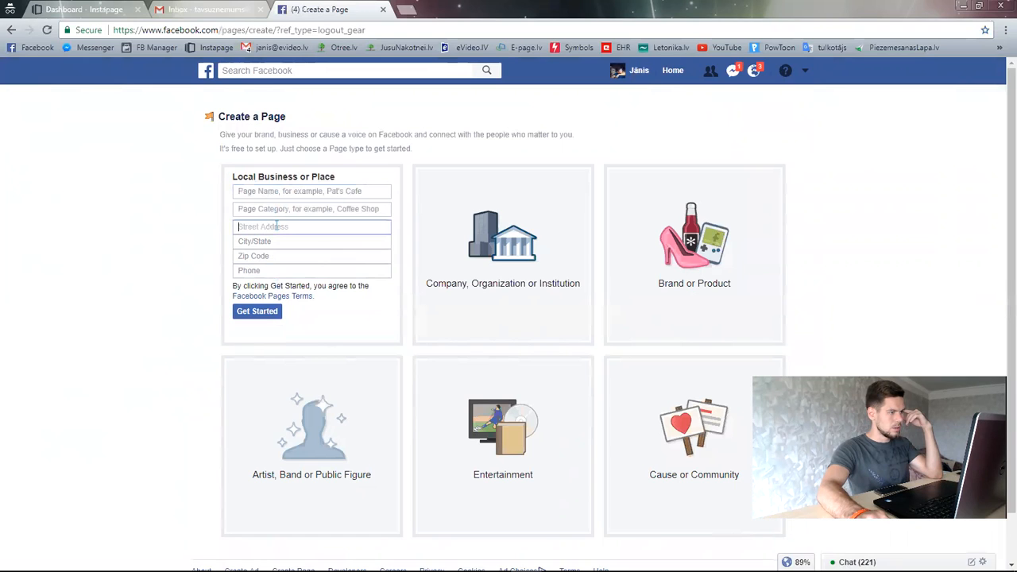
{"action": "left_click", "coordinate": [840, 227]}
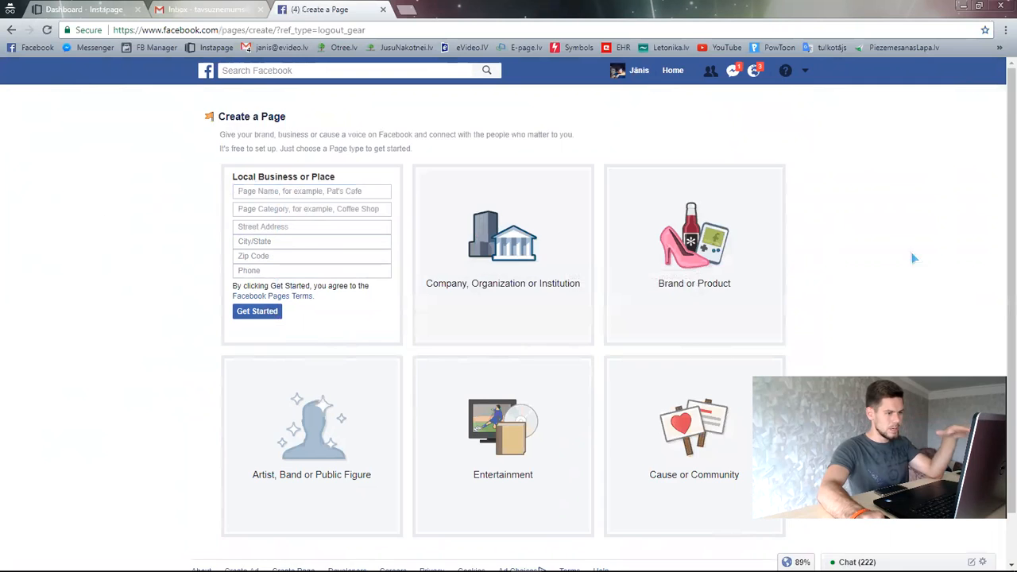
- Choose Company, Organization or Institution and browse its category list without picking one
{"action": "scroll", "coordinate": [914, 262], "scroll_direction": "down", "scroll_amount": 1}
{"action": "scroll", "coordinate": [889, 275], "scroll_direction": "up", "scroll_amount": 1}
{"action": "scroll", "coordinate": [888, 275], "scroll_direction": "down", "scroll_amount": 1}
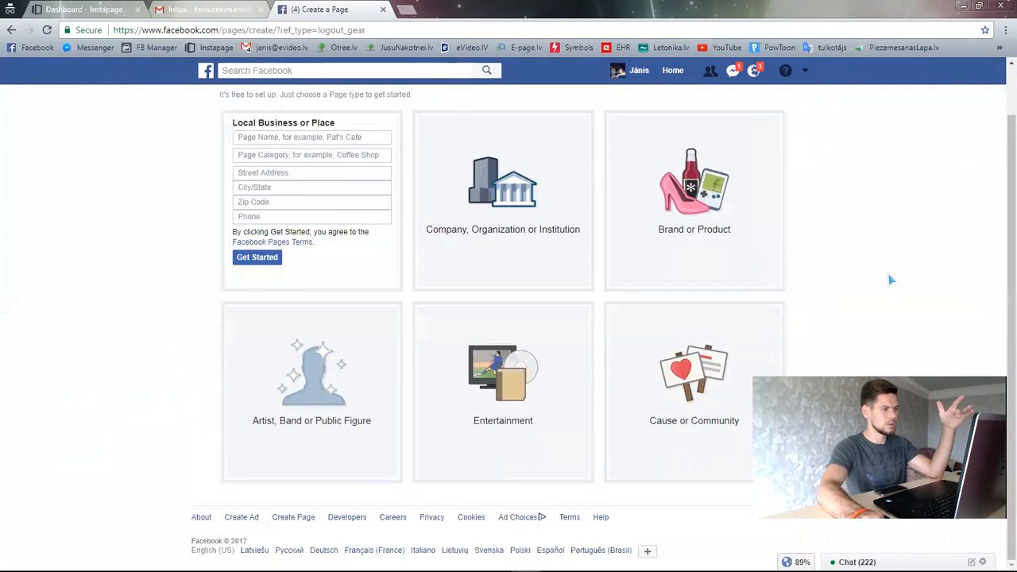
{"action": "left_click", "coordinate": [539, 243]}
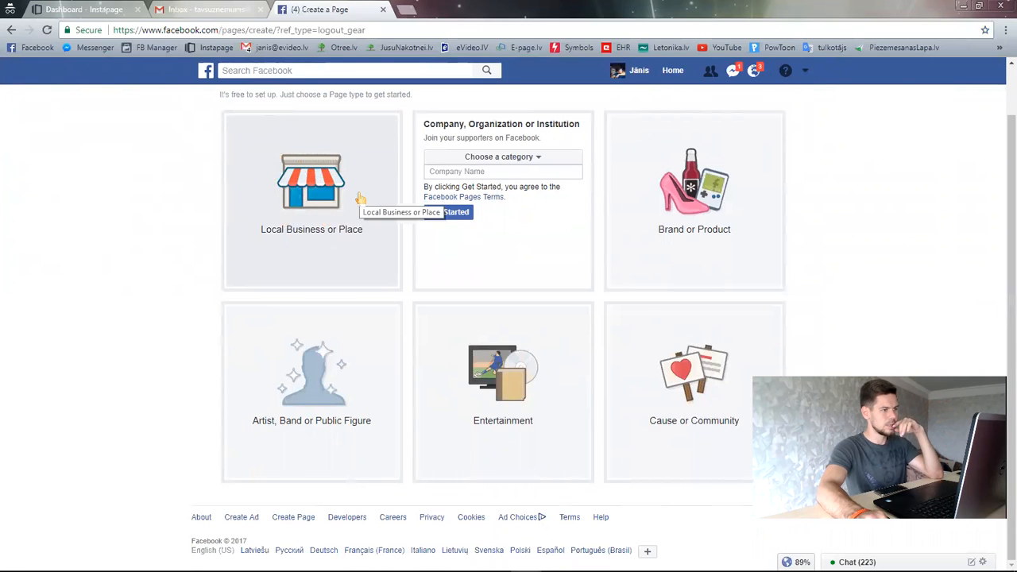
{"action": "left_click", "coordinate": [517, 162]}
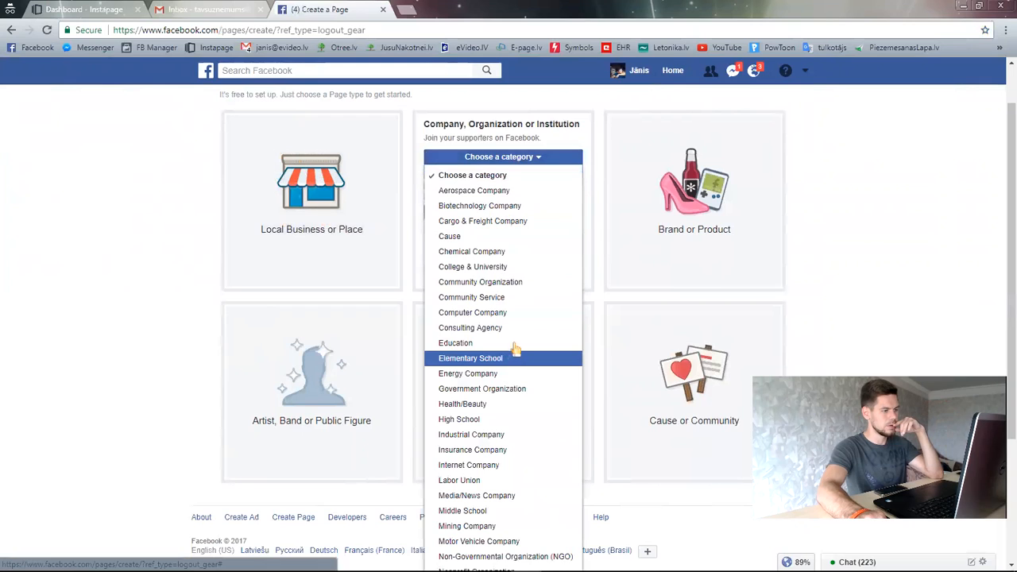
{"action": "scroll", "coordinate": [524, 425], "scroll_direction": "down", "scroll_amount": 1}
{"action": "scroll", "coordinate": [524, 430], "scroll_direction": "down", "scroll_amount": 1}
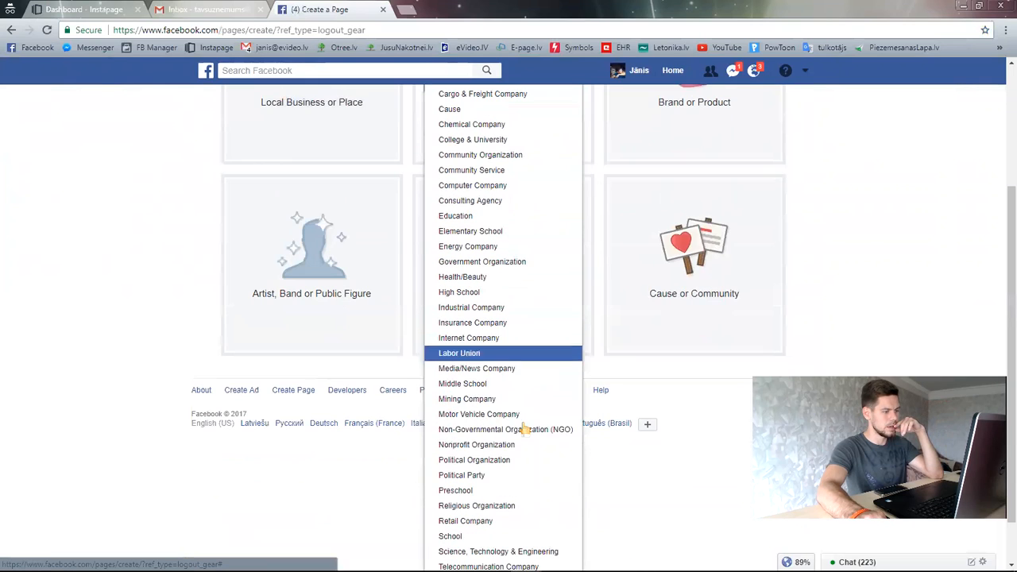
{"action": "scroll", "coordinate": [531, 401], "scroll_direction": "down", "scroll_amount": 1}
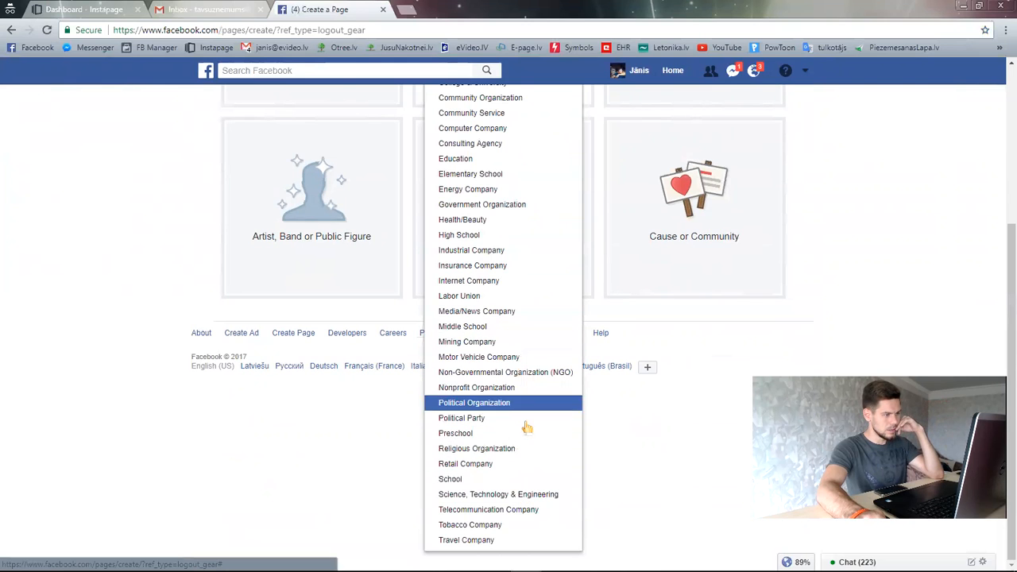
{"action": "scroll", "coordinate": [520, 425], "scroll_direction": "up", "scroll_amount": 2}
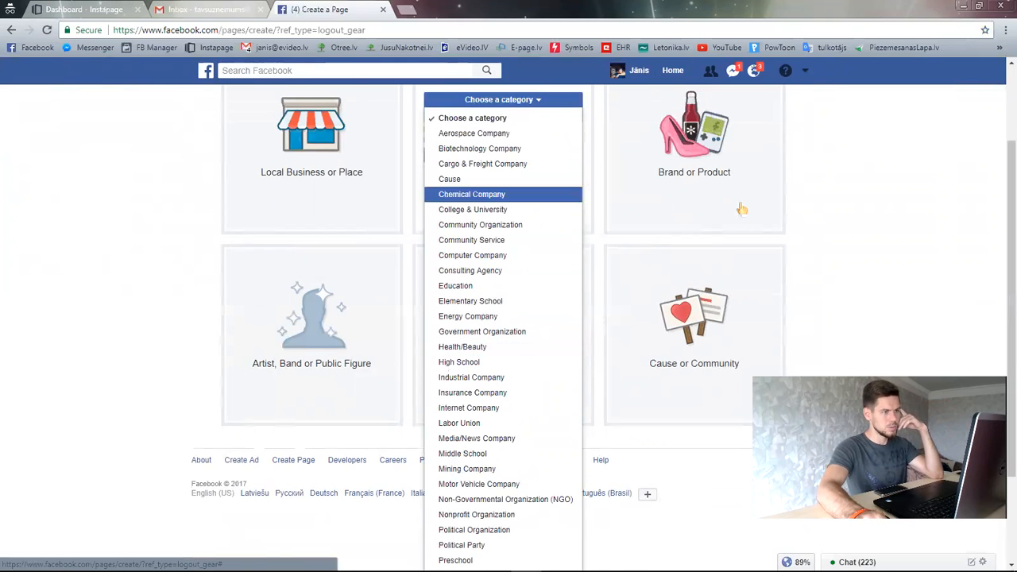
{"action": "scroll", "coordinate": [822, 224], "scroll_direction": "up", "scroll_amount": 1}
{"action": "left_click", "coordinate": [822, 224]}
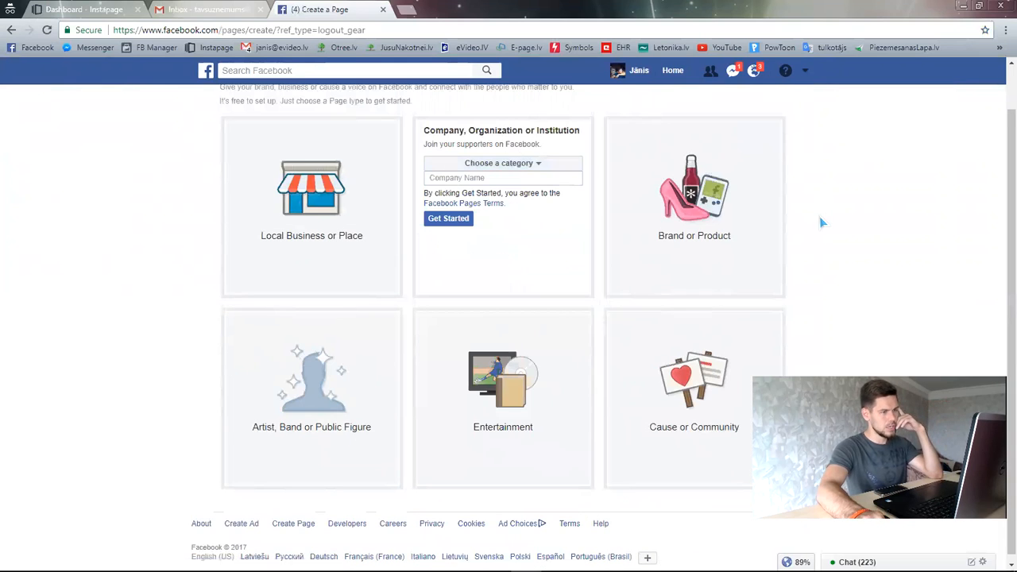
- Switch to the Brand or Product page type and set its category to Cars
{"action": "left_click", "coordinate": [684, 220]}
{"action": "left_click", "coordinate": [689, 153]}
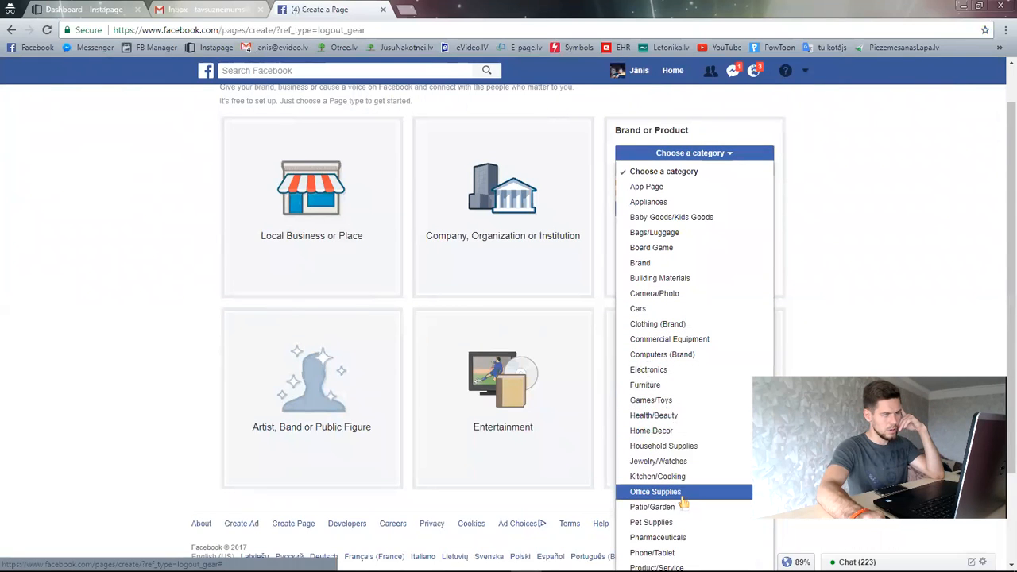
{"action": "left_click", "coordinate": [649, 312]}
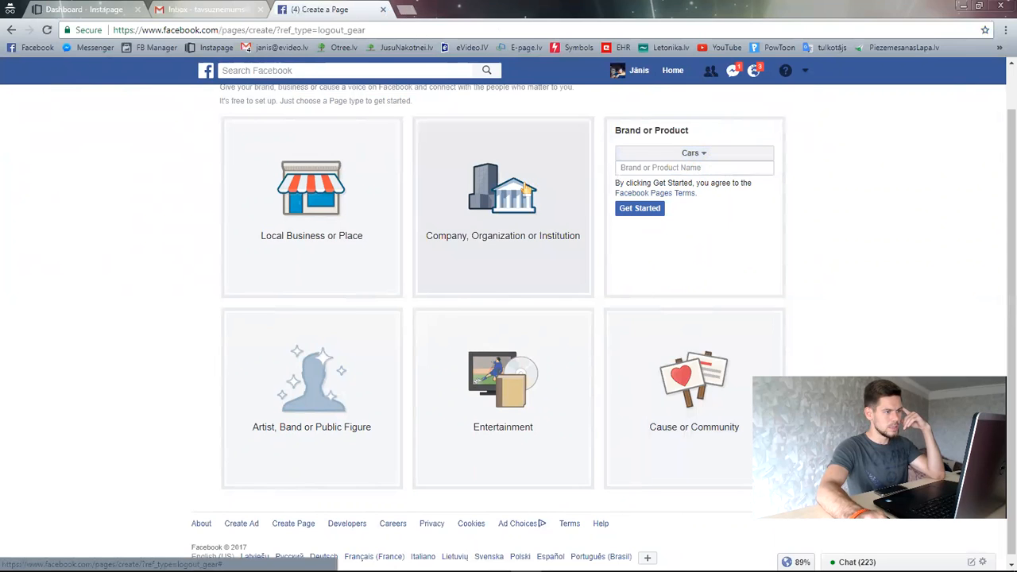
- Browse the brand categories, then go back to Company, Organization or Institution and open its category list
{"action": "left_click", "coordinate": [693, 154]}
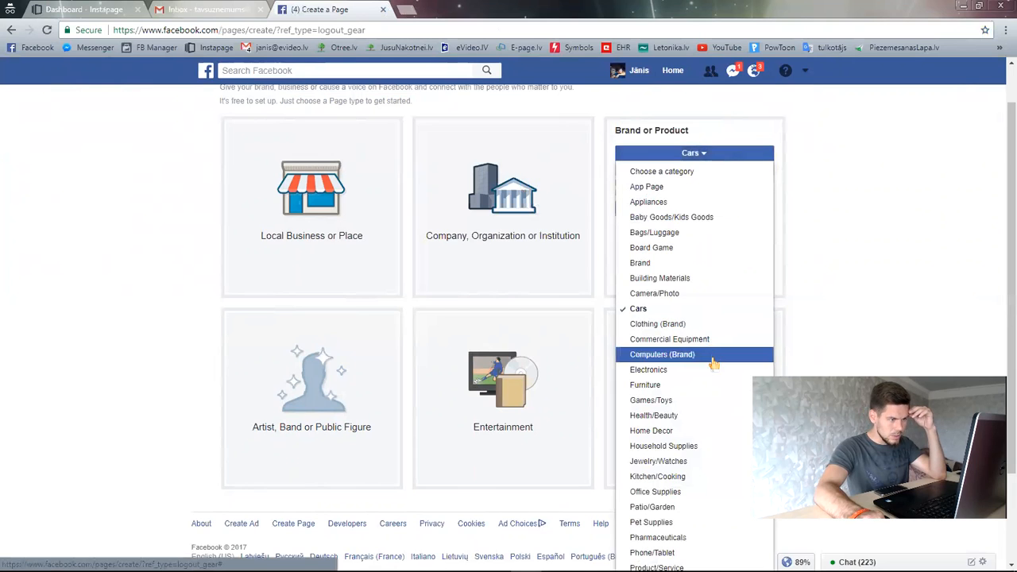
{"action": "scroll", "coordinate": [703, 416], "scroll_direction": "down", "scroll_amount": 2}
{"action": "scroll", "coordinate": [703, 419], "scroll_direction": "up", "scroll_amount": 2}
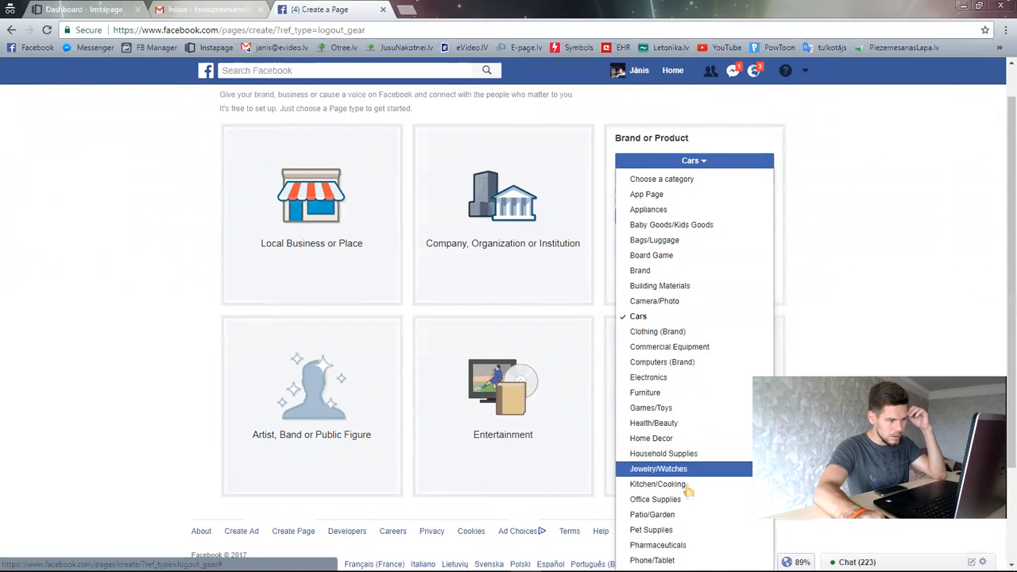
{"action": "scroll", "coordinate": [670, 545], "scroll_direction": "down", "scroll_amount": 1}
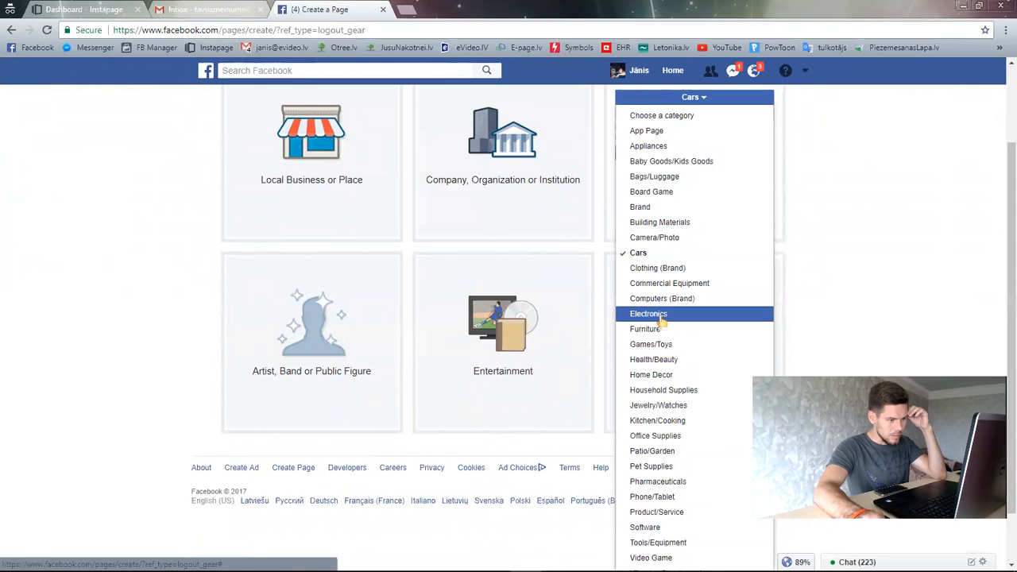
{"action": "scroll", "coordinate": [668, 284], "scroll_direction": "up", "scroll_amount": 1}
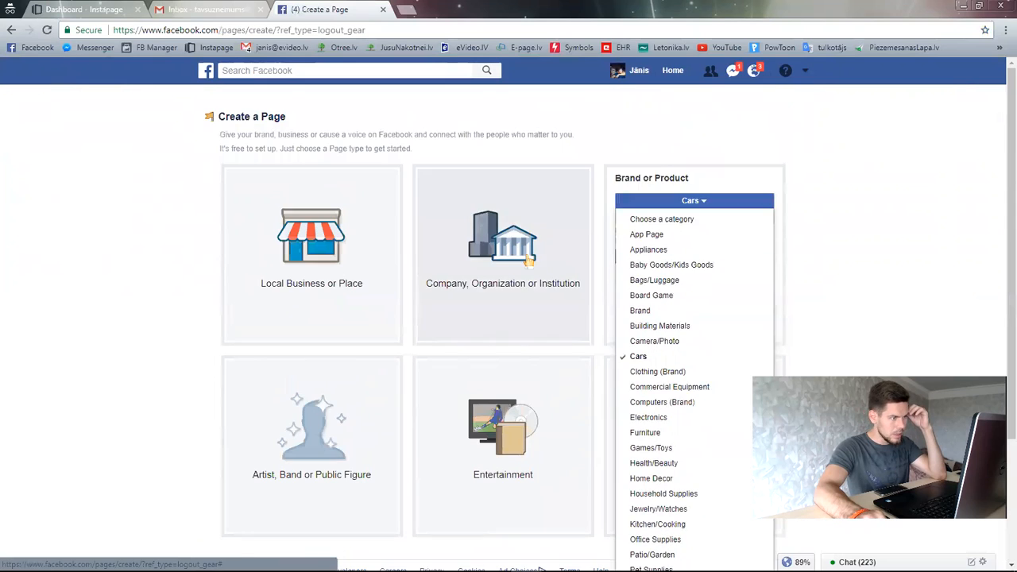
{"action": "left_click", "coordinate": [521, 254]}
{"action": "left_click", "coordinate": [515, 213]}
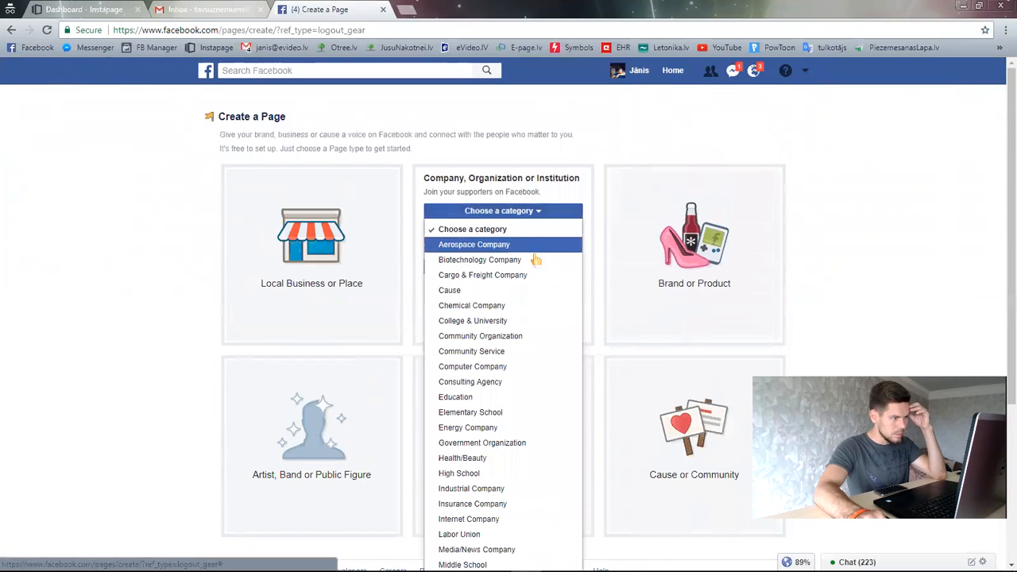
- Pick Education as the company category, briefly comparing the Entertainment and Cause or Community forms
{"action": "left_click", "coordinate": [464, 397]}
{"action": "left_click", "coordinate": [484, 226]}
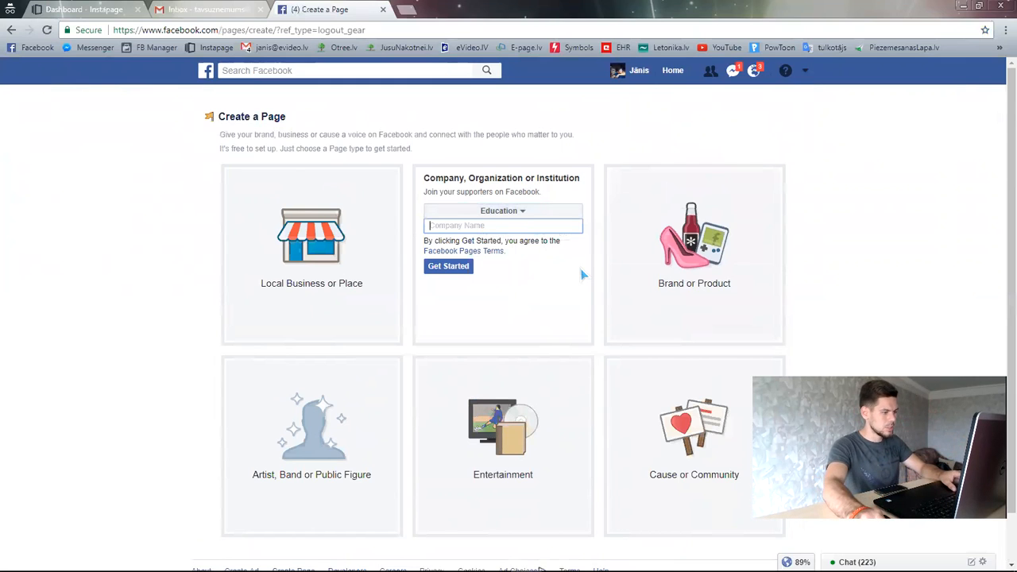
{"action": "scroll", "coordinate": [581, 274], "scroll_direction": "down", "scroll_amount": 1}
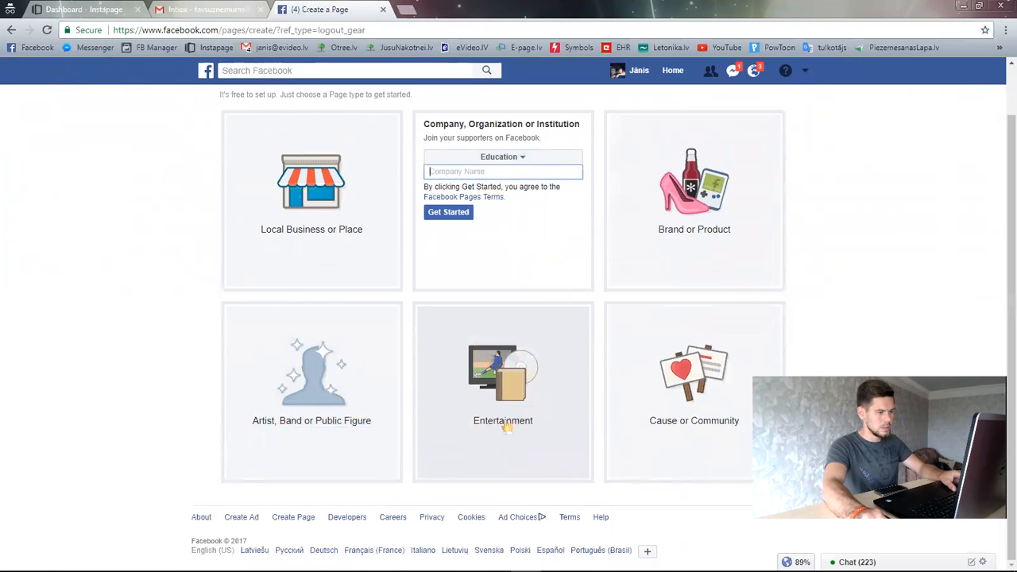
{"action": "left_click", "coordinate": [529, 391]}
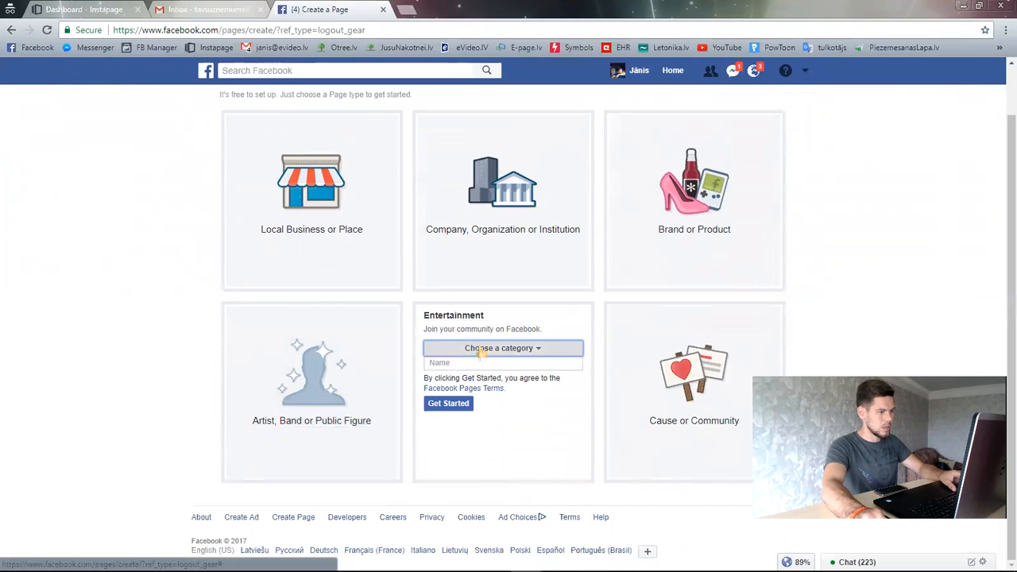
{"action": "left_click", "coordinate": [479, 348]}
{"action": "scroll", "coordinate": [531, 489], "scroll_direction": "down", "scroll_amount": 3}
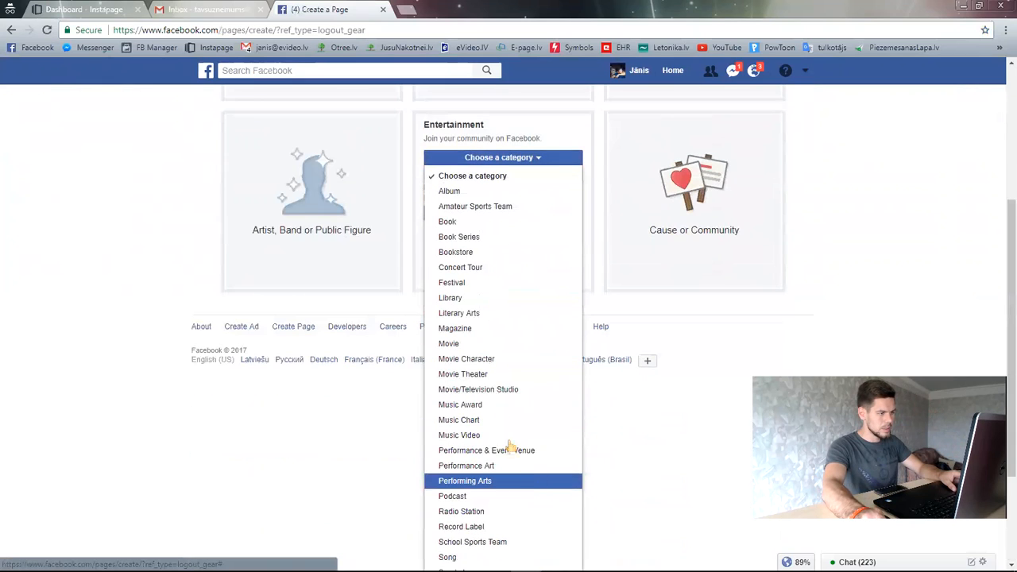
{"action": "scroll", "coordinate": [509, 413], "scroll_direction": "up", "scroll_amount": 1}
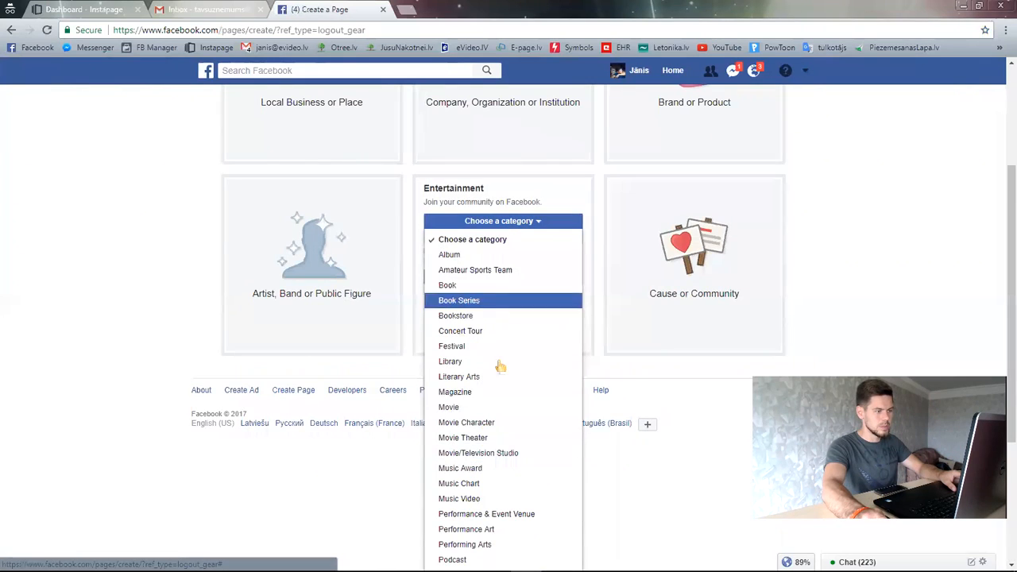
{"action": "scroll", "coordinate": [489, 318], "scroll_direction": "up", "scroll_amount": 2}
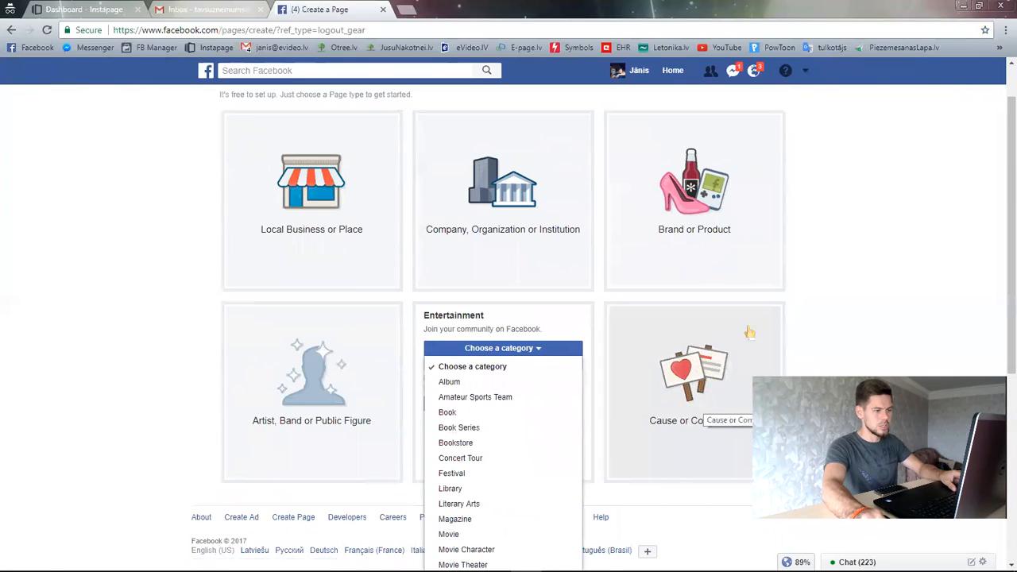
{"action": "left_click", "coordinate": [697, 367]}
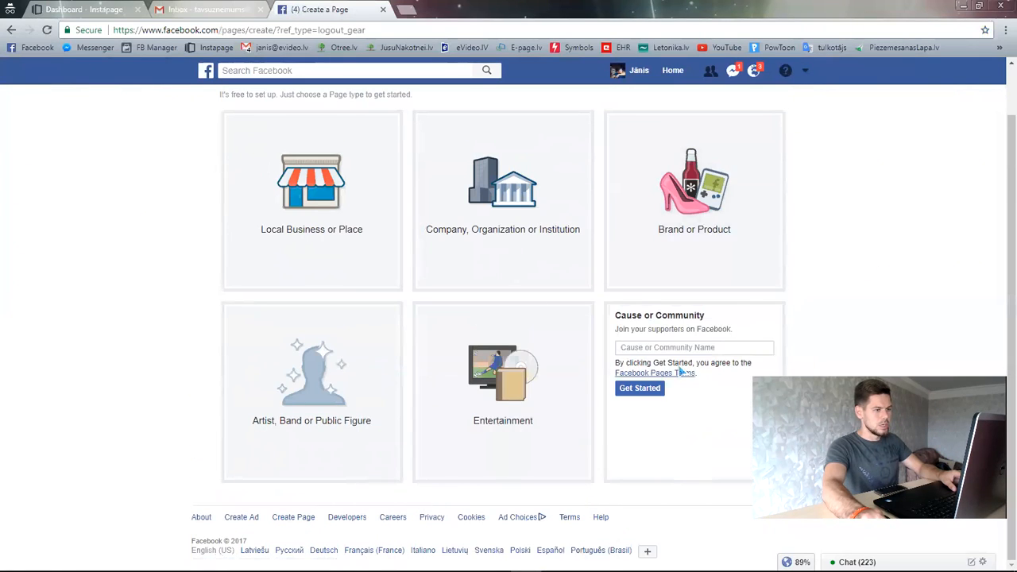
{"action": "left_click", "coordinate": [494, 198]}
- Enter Tavs Uzņēmums as the company name
{"action": "left_click", "coordinate": [504, 171]}
{"action": "type", "text": "tavsuz"}
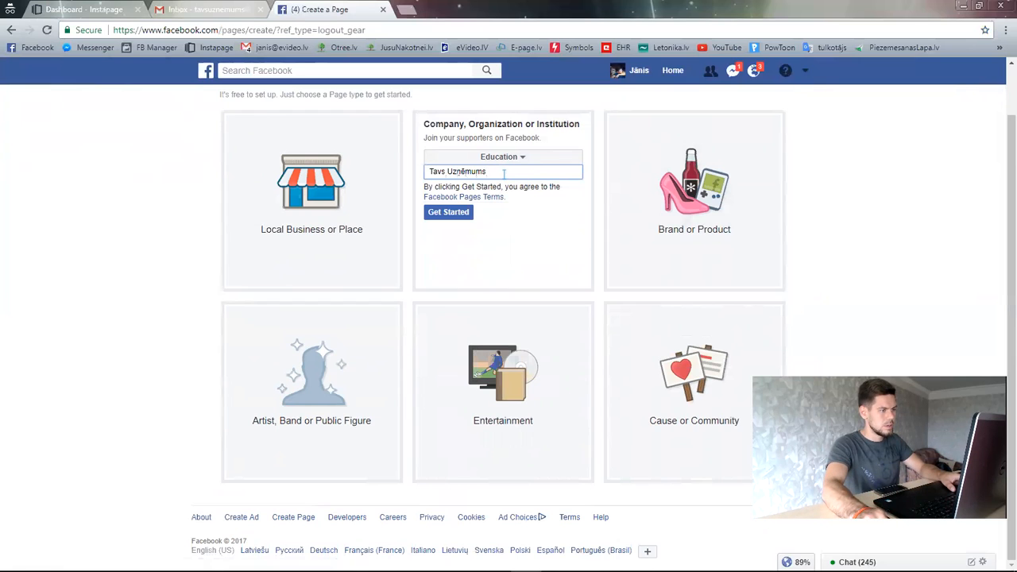
{"action": "key", "text": "ctrl+a"}
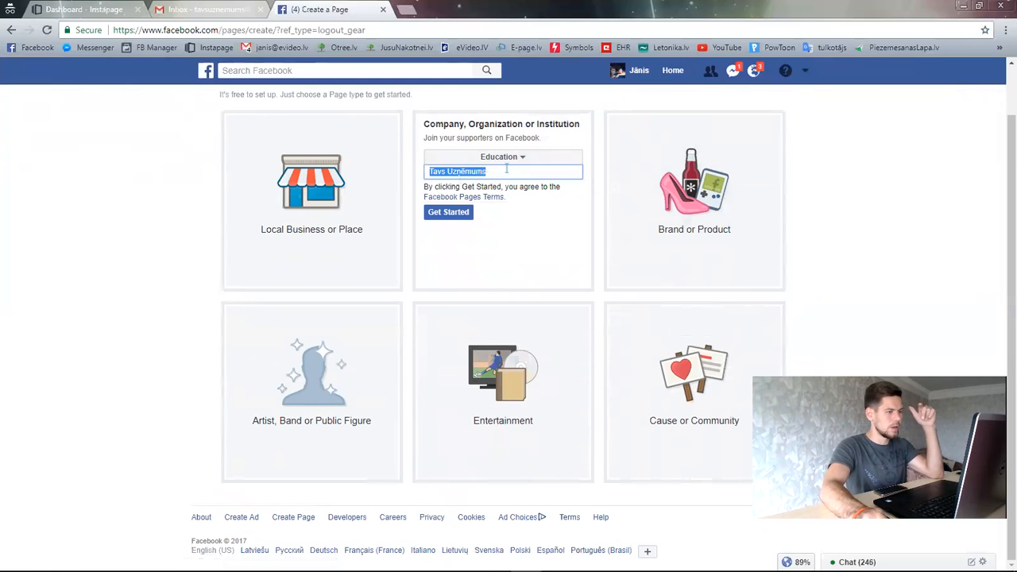
{"action": "left_click", "coordinate": [482, 225]}
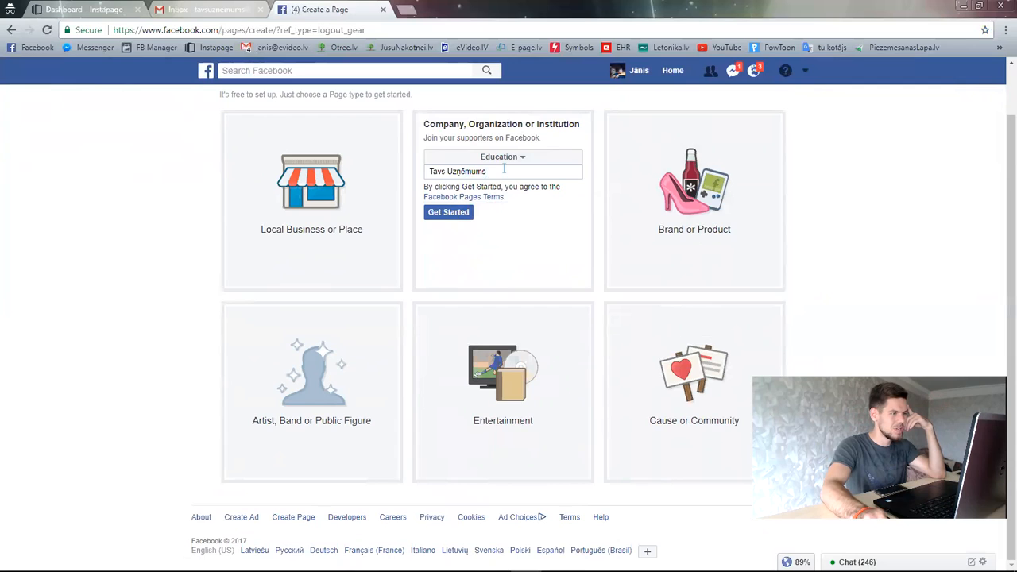
- Create the Tavs Uzņēmums Page and scroll through the new, picture-less Page
{"action": "left_click", "coordinate": [450, 213]}
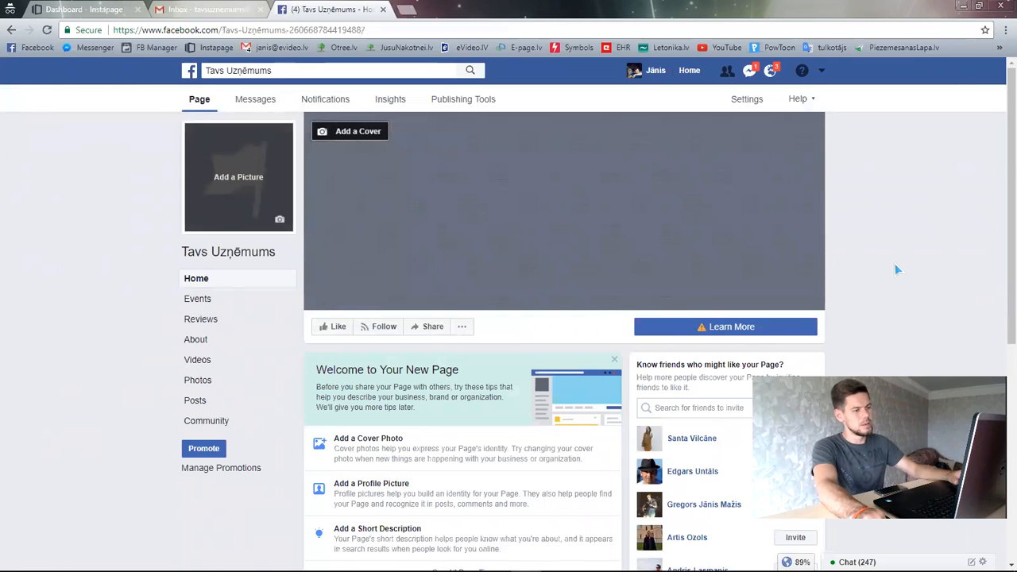
{"action": "scroll", "coordinate": [890, 269], "scroll_direction": "down", "scroll_amount": 2}
{"action": "scroll", "coordinate": [882, 272], "scroll_direction": "up", "scroll_amount": 2}
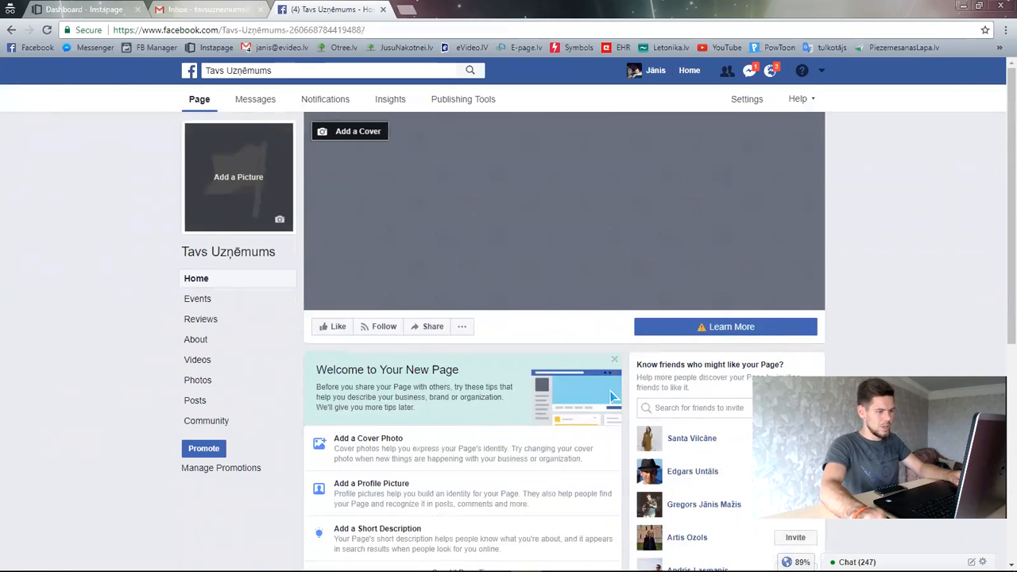
{"action": "scroll", "coordinate": [609, 496], "scroll_direction": "down", "scroll_amount": 5}
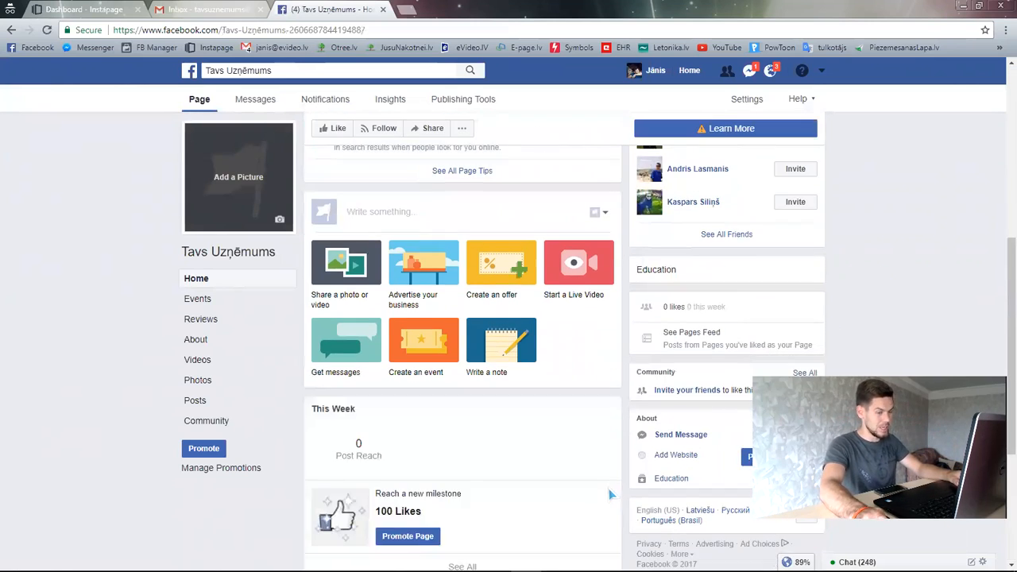
{"action": "scroll", "coordinate": [609, 488], "scroll_direction": "up", "scroll_amount": 5}
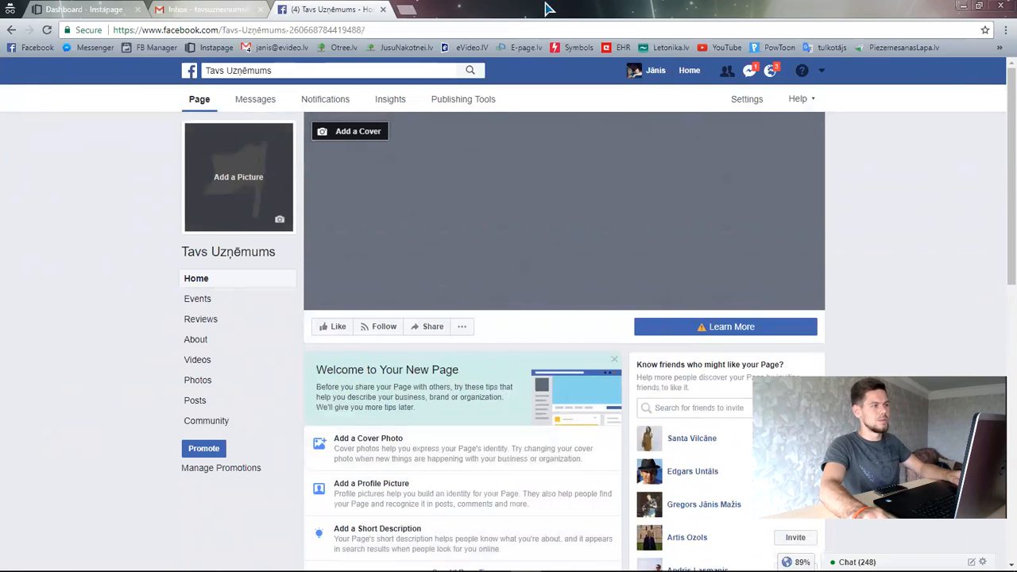
{"action": "left_click", "coordinate": [414, 12]}
- Load jusunakotnei.lv's Facebook page-creation pricing and highlight the 10 € basic page offer
{"action": "type", "text": "jusunakotnei.lv"}
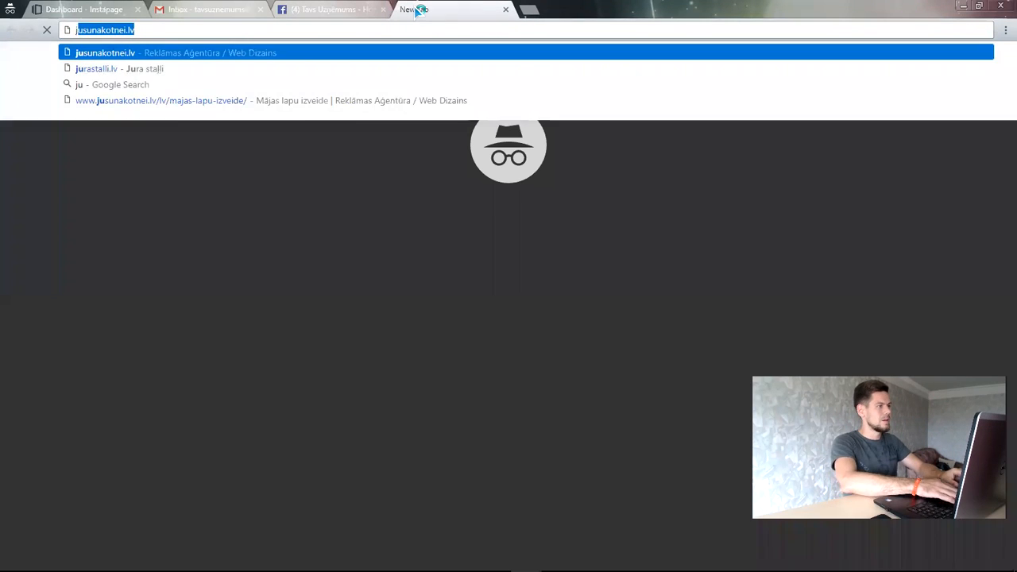
{"action": "key", "text": "Return"}
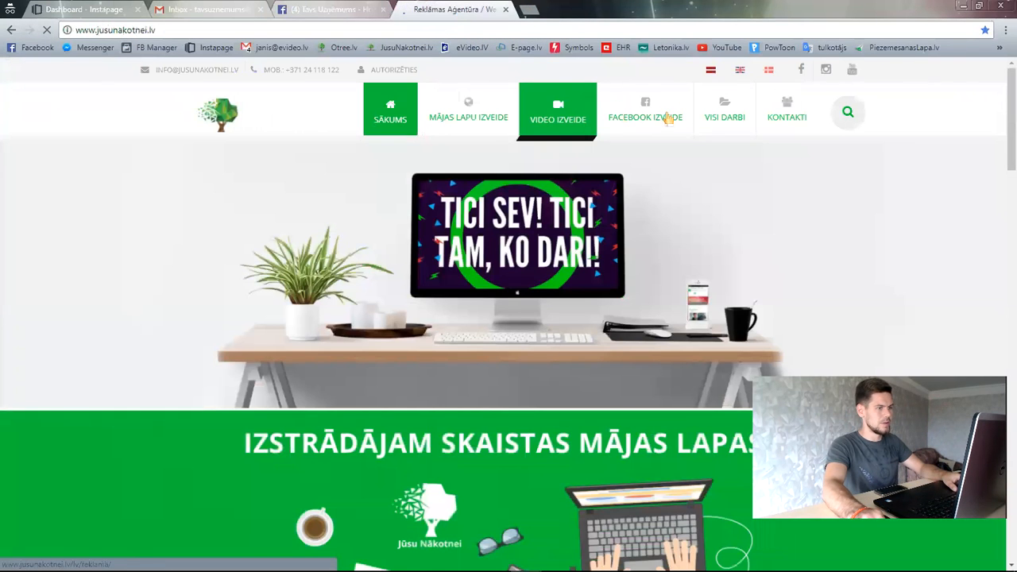
{"action": "left_click", "coordinate": [644, 122]}
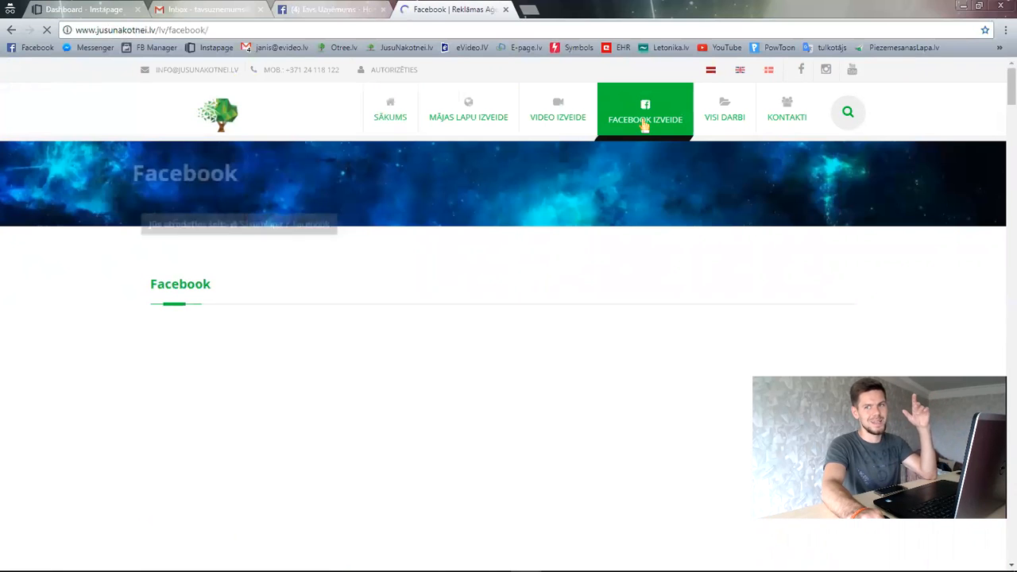
{"action": "scroll", "coordinate": [530, 231], "scroll_direction": "down", "scroll_amount": 8}
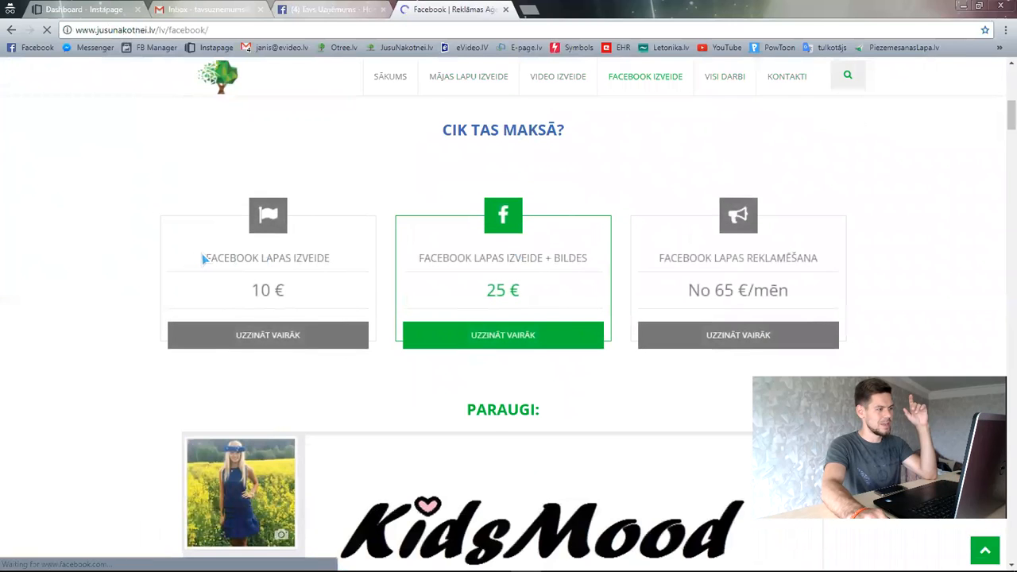
{"action": "left_click_drag", "start_coordinate": [202, 254], "coordinate": [303, 300]}
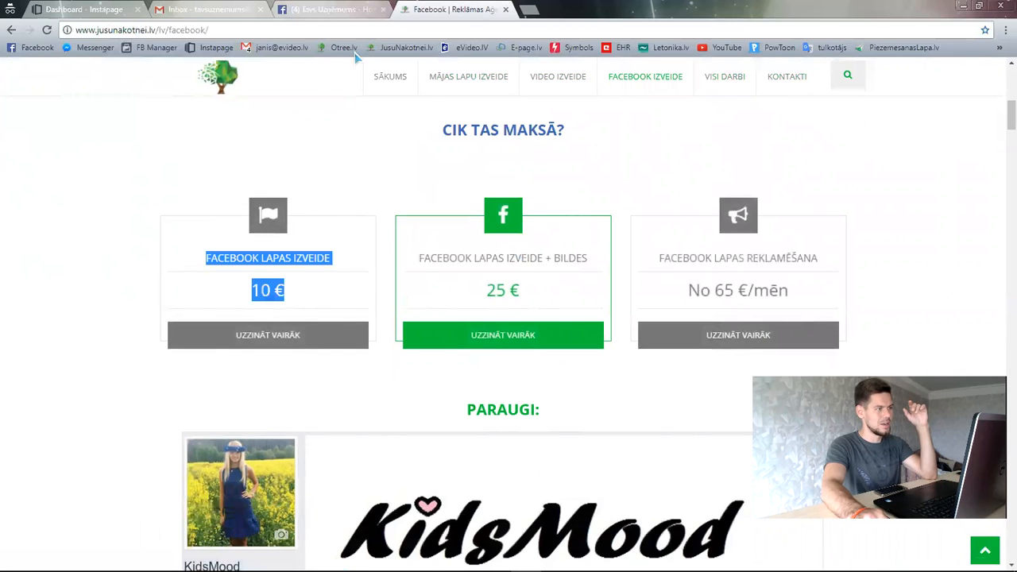
{"action": "left_click", "coordinate": [320, 12]}
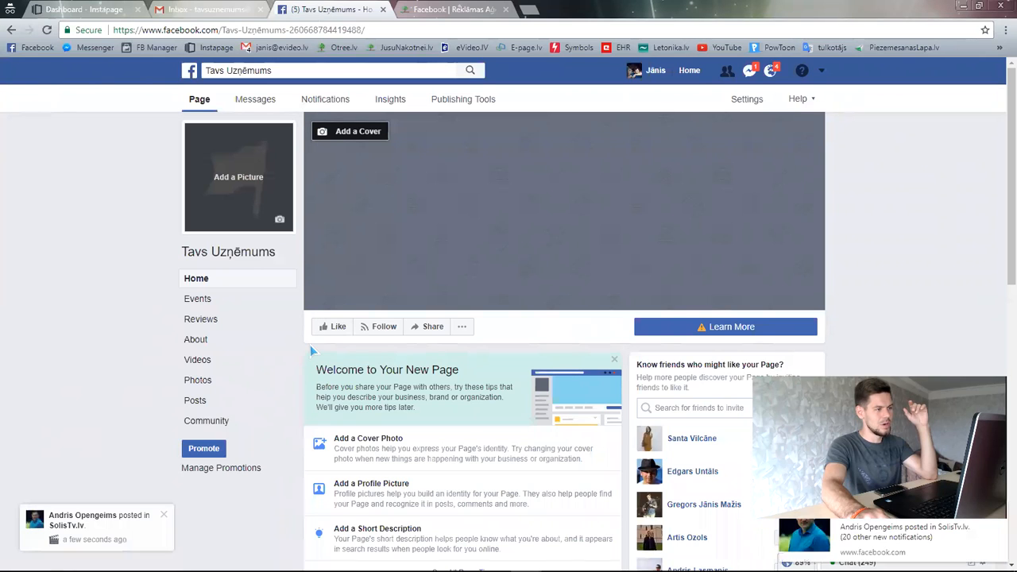
- Open the full Pages list from See More… in a new tab and browse it
{"action": "left_click", "coordinate": [819, 70]}
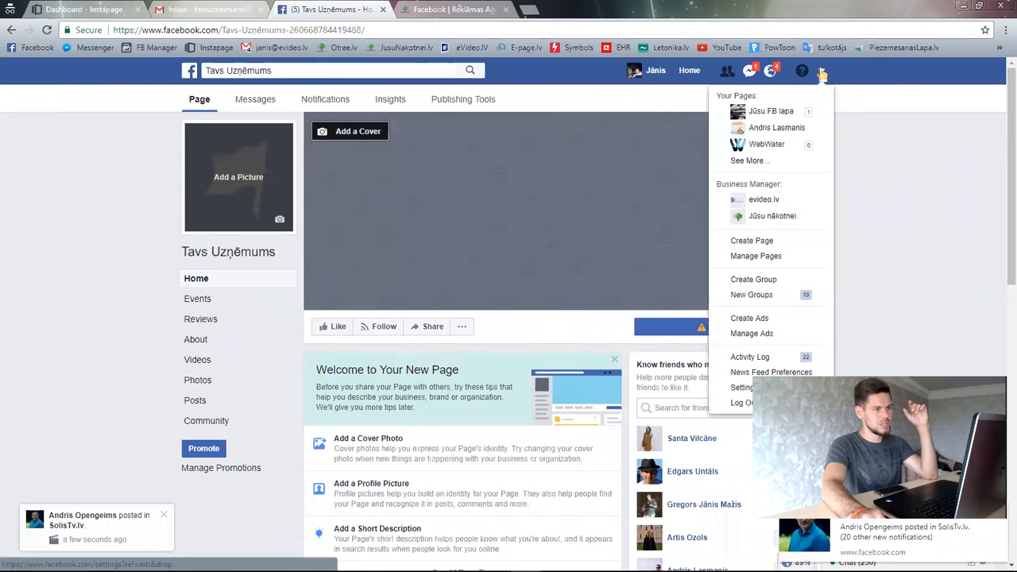
{"action": "right_click", "coordinate": [761, 166]}
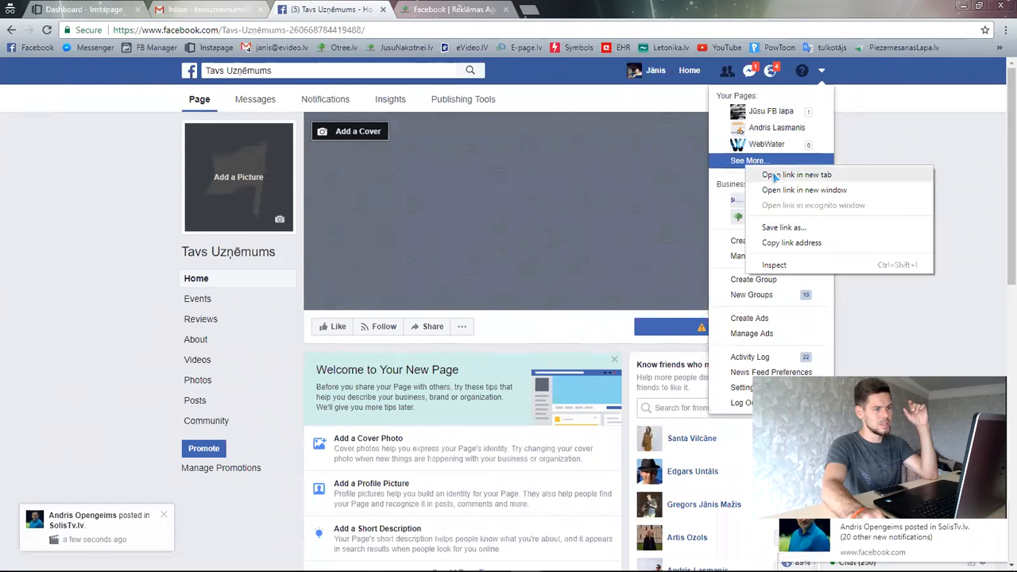
{"action": "left_click", "coordinate": [767, 174]}
{"action": "left_click", "coordinate": [442, 10]}
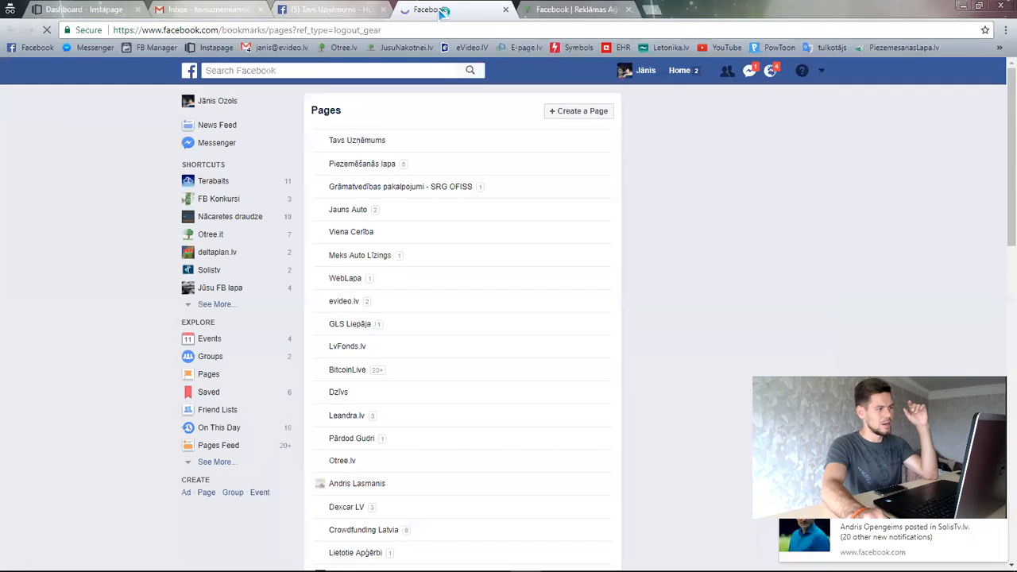
{"action": "scroll", "coordinate": [389, 318], "scroll_direction": "down", "scroll_amount": 7}
{"action": "scroll", "coordinate": [370, 365], "scroll_direction": "down", "scroll_amount": 4}
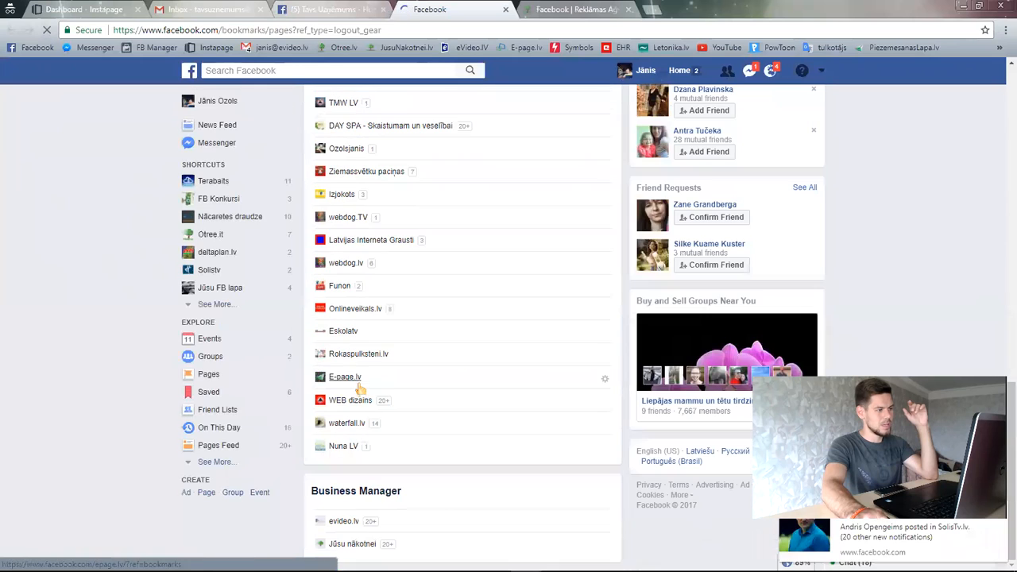
{"action": "scroll", "coordinate": [342, 429], "scroll_direction": "up", "scroll_amount": 10}
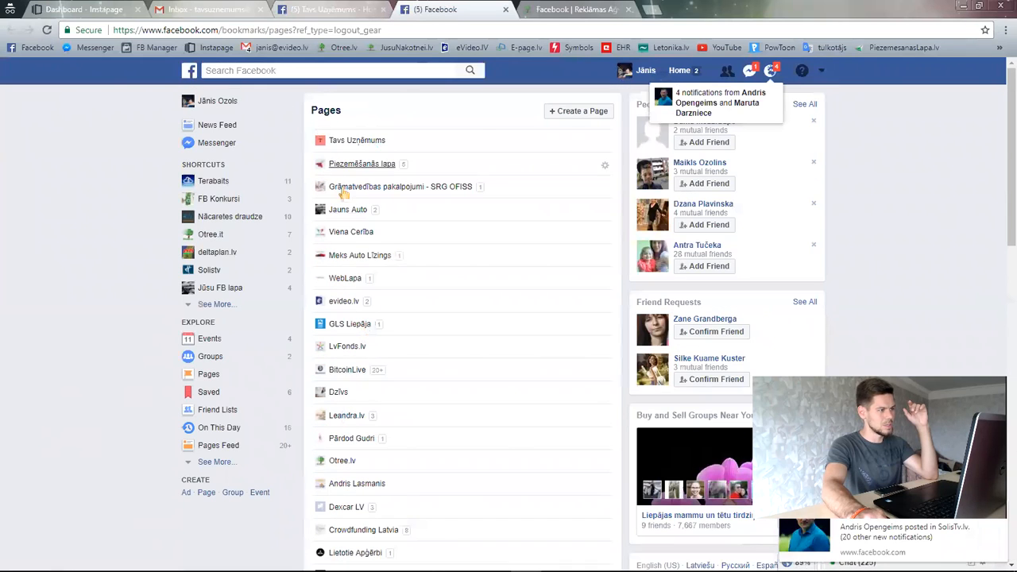
{"action": "scroll", "coordinate": [349, 310], "scroll_direction": "down", "scroll_amount": 10}
{"action": "scroll", "coordinate": [359, 315], "scroll_direction": "up", "scroll_amount": 5}
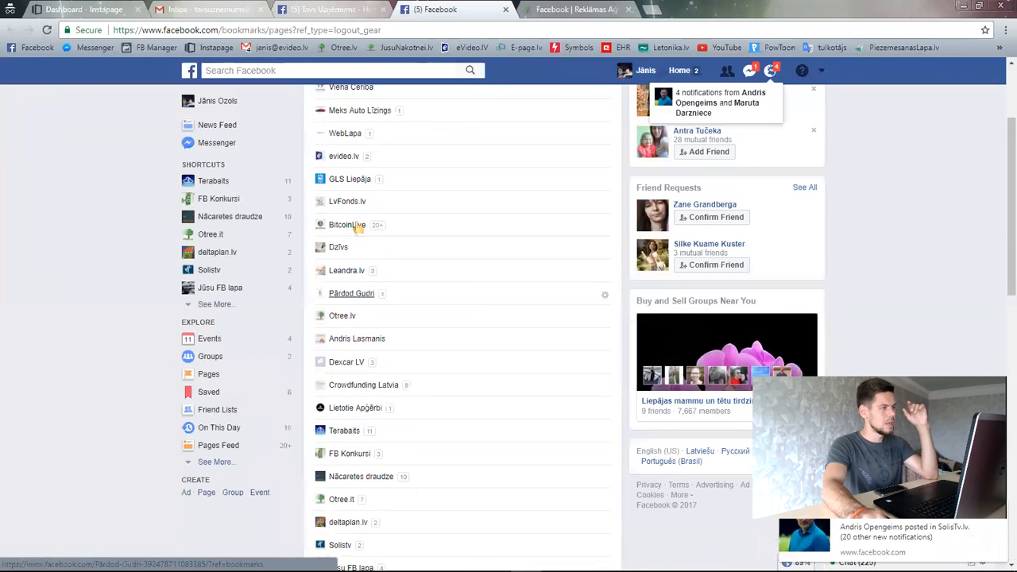
{"action": "left_click", "coordinate": [310, 10]}
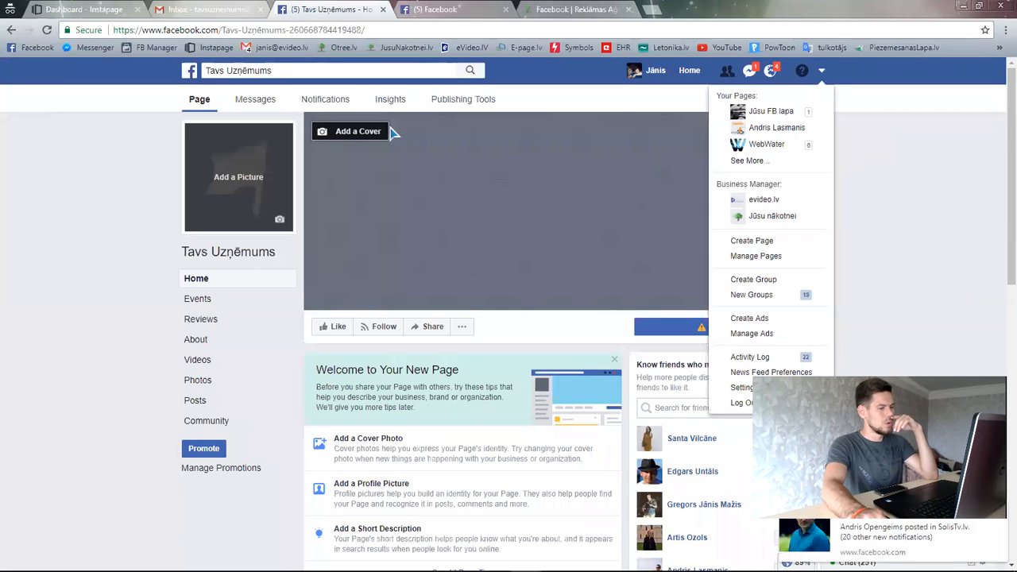
- Highlight the FACEBOOK LAPAS IZVEIDE package and its 10 € price on the pricing page
{"action": "left_click", "coordinate": [576, 10]}
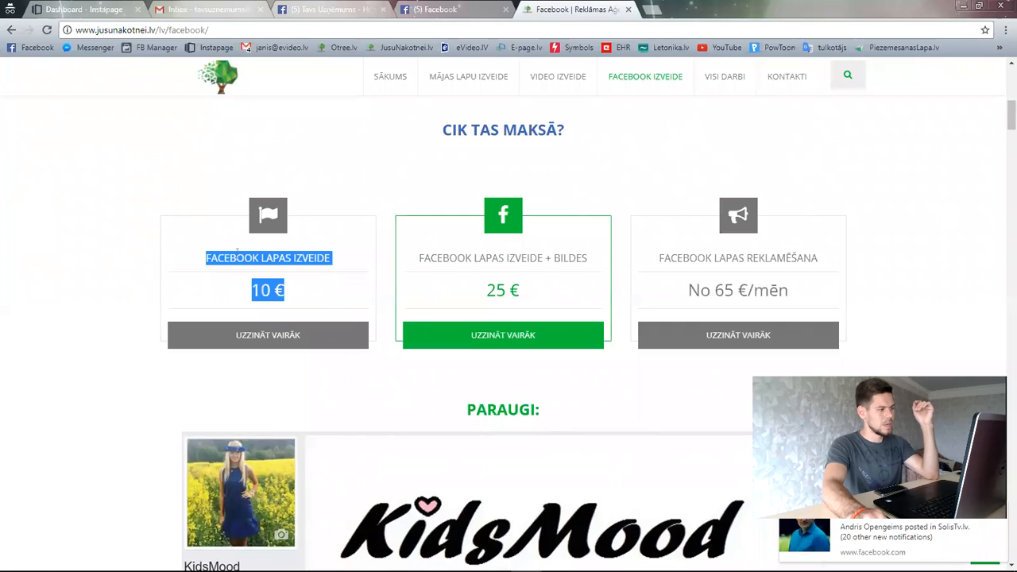
{"action": "left_click_drag", "start_coordinate": [206, 258], "coordinate": [339, 296]}
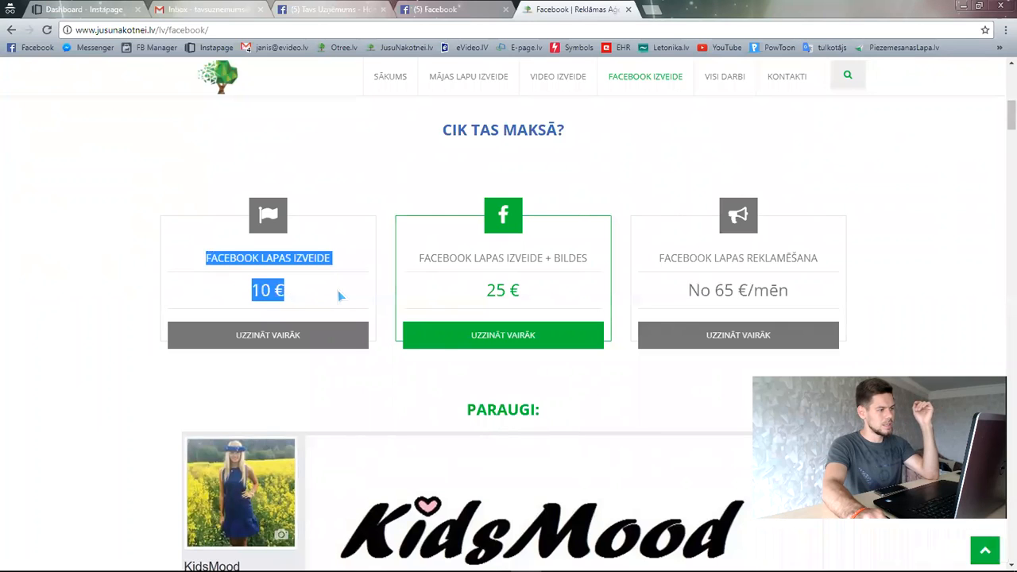
{"action": "left_click", "coordinate": [263, 288]}
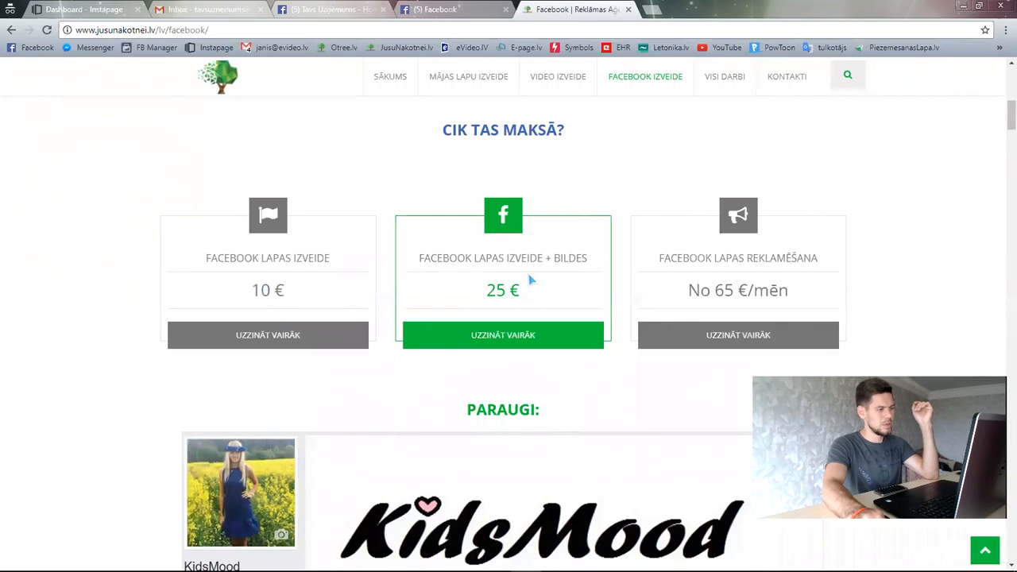
{"action": "left_click_drag", "start_coordinate": [287, 292], "coordinate": [205, 250]}
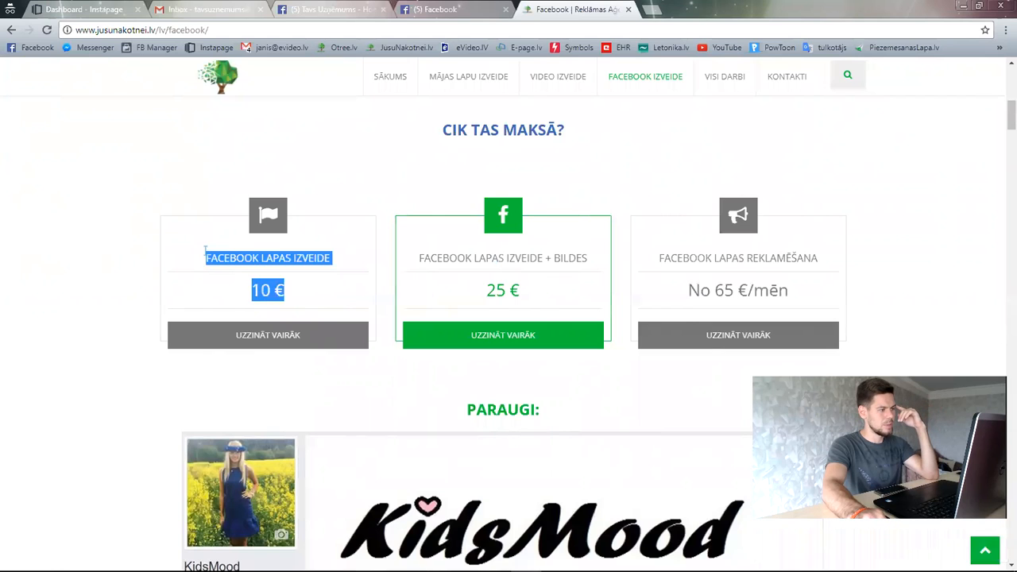
{"action": "left_click", "coordinate": [314, 280]}
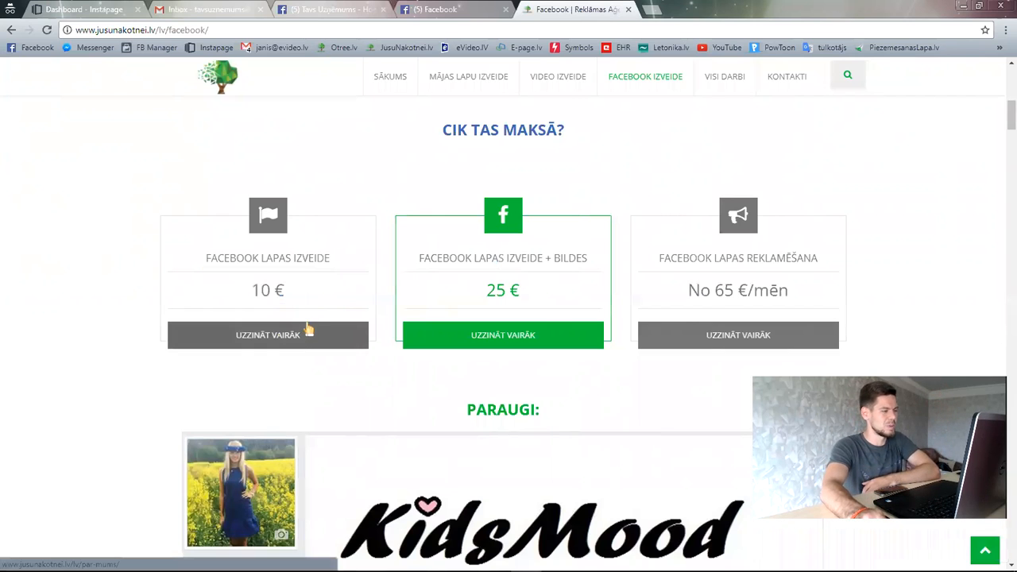
- Play the Facebook services intro video and highlight the site's web address
{"action": "scroll", "coordinate": [477, 363], "scroll_direction": "down", "scroll_amount": 5}
{"action": "scroll", "coordinate": [476, 364], "scroll_direction": "down", "scroll_amount": 3}
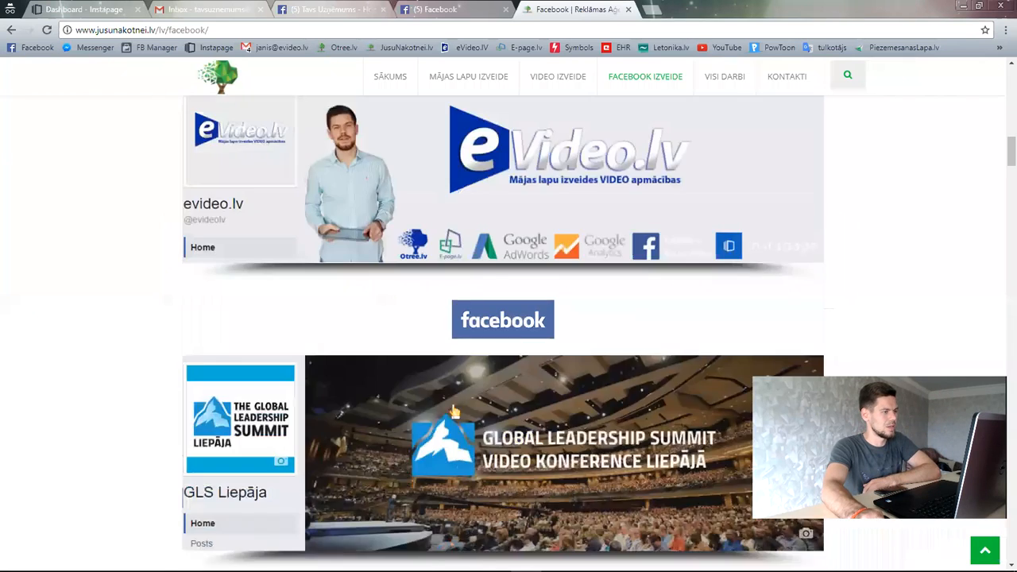
{"action": "scroll", "coordinate": [229, 122], "scroll_direction": "up", "scroll_amount": 8}
{"action": "scroll", "coordinate": [413, 119], "scroll_direction": "down", "scroll_amount": 1}
{"action": "scroll", "coordinate": [389, 429], "scroll_direction": "up", "scroll_amount": 5}
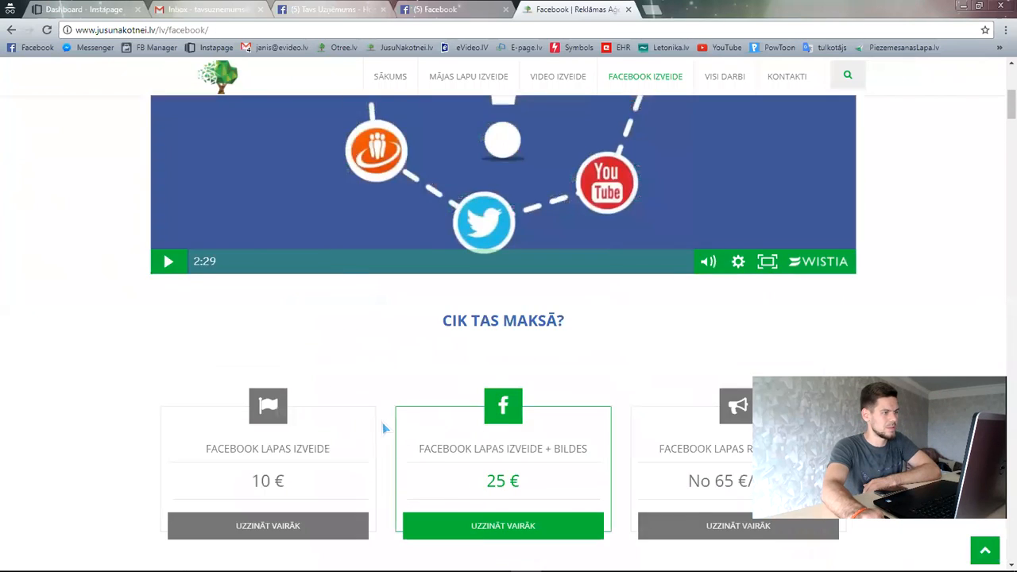
{"action": "left_click", "coordinate": [508, 256]}
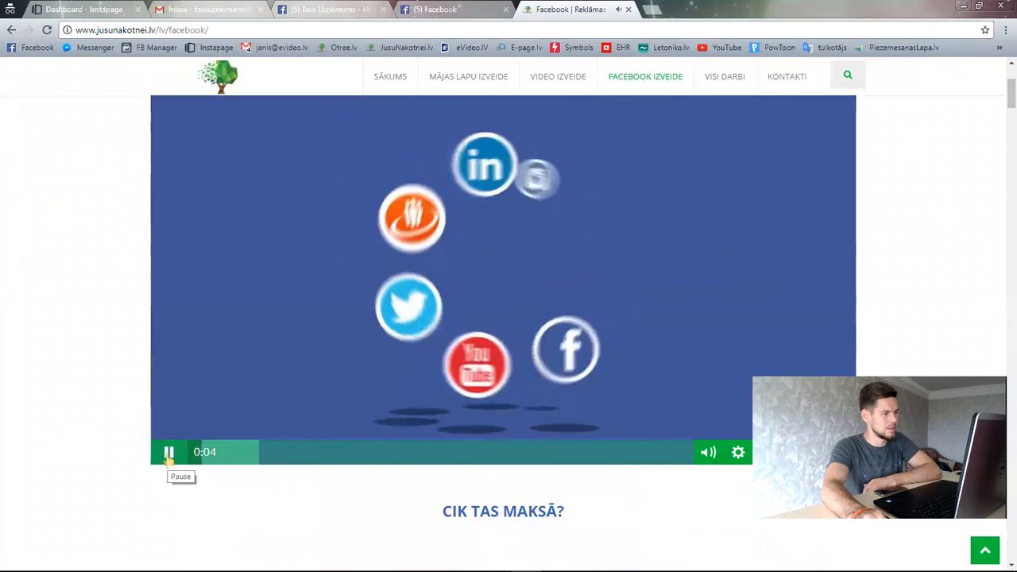
{"action": "scroll", "coordinate": [486, 414], "scroll_direction": "up", "scroll_amount": 3}
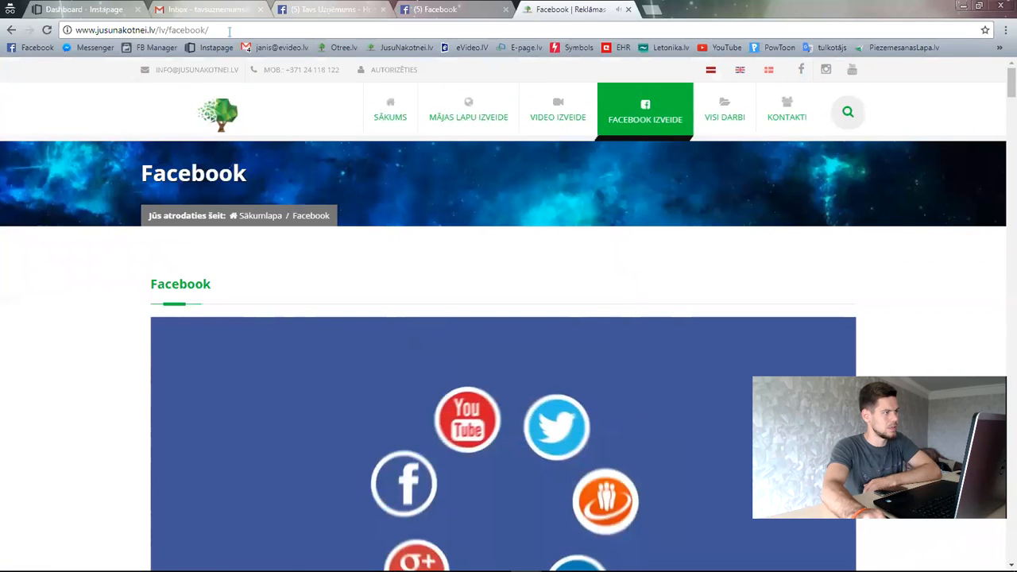
{"action": "left_click_drag", "start_coordinate": [229, 32], "coordinate": [89, 30]}
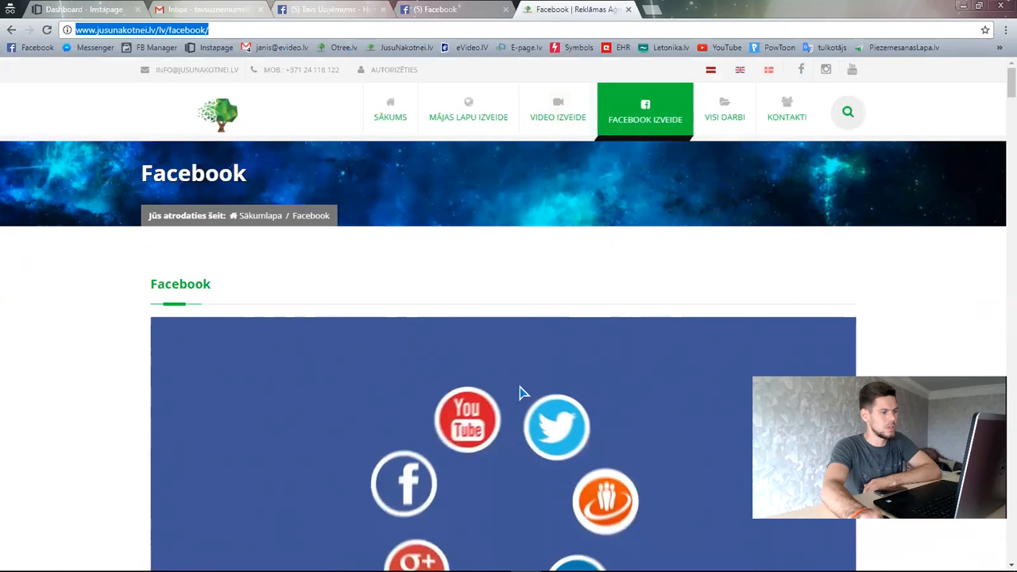
- Reload the pricing page and highlight the FACEBOOK LAPAS IZVEIDE + BILDES package at 25 €
{"action": "scroll", "coordinate": [520, 391], "scroll_direction": "down", "scroll_amount": 15}
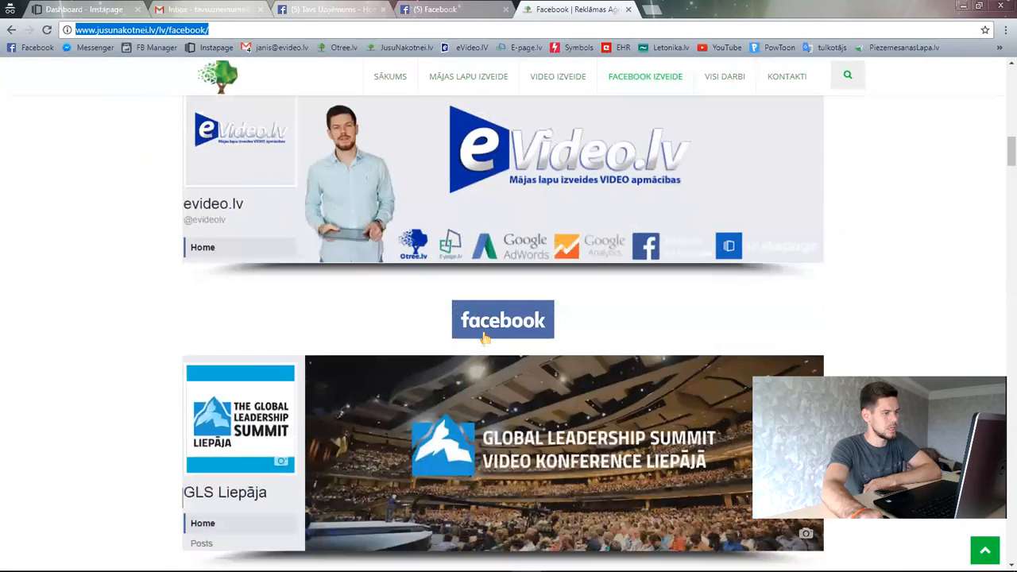
{"action": "scroll", "coordinate": [483, 337], "scroll_direction": "down", "scroll_amount": 20}
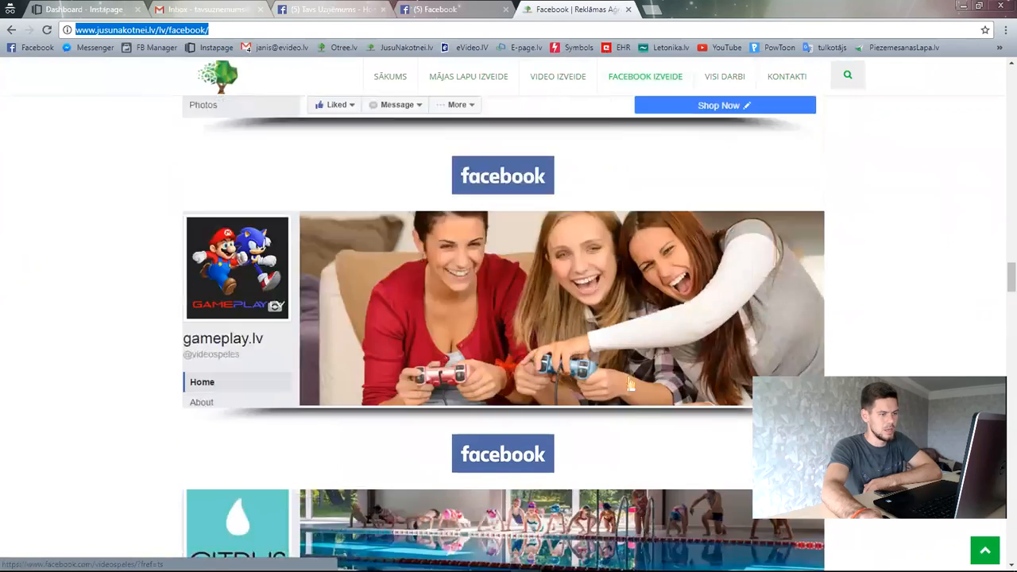
{"action": "scroll", "coordinate": [628, 384], "scroll_direction": "down", "scroll_amount": 10}
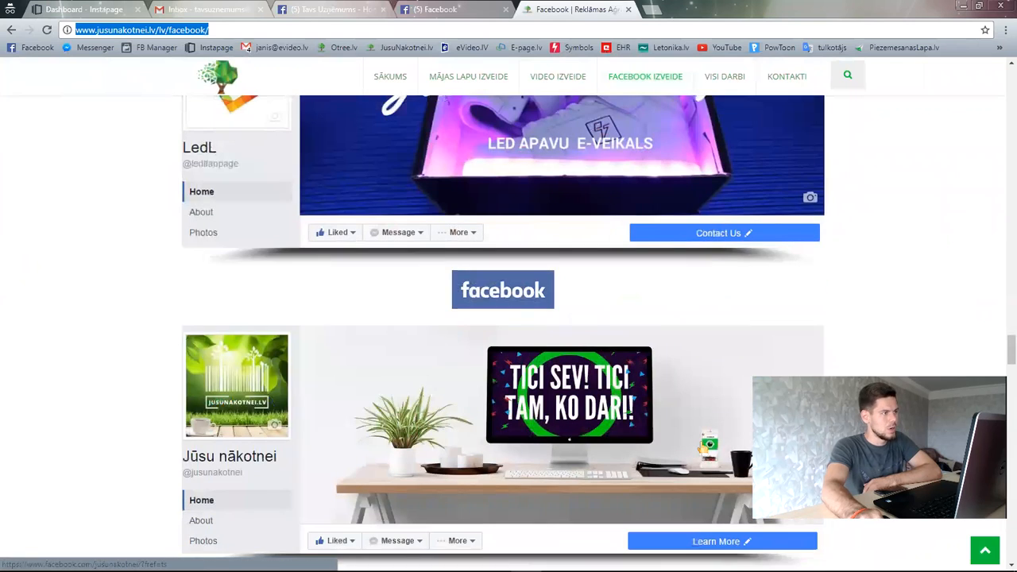
{"action": "key", "text": "Return"}
{"action": "scroll", "coordinate": [310, 305], "scroll_direction": "down", "scroll_amount": 8}
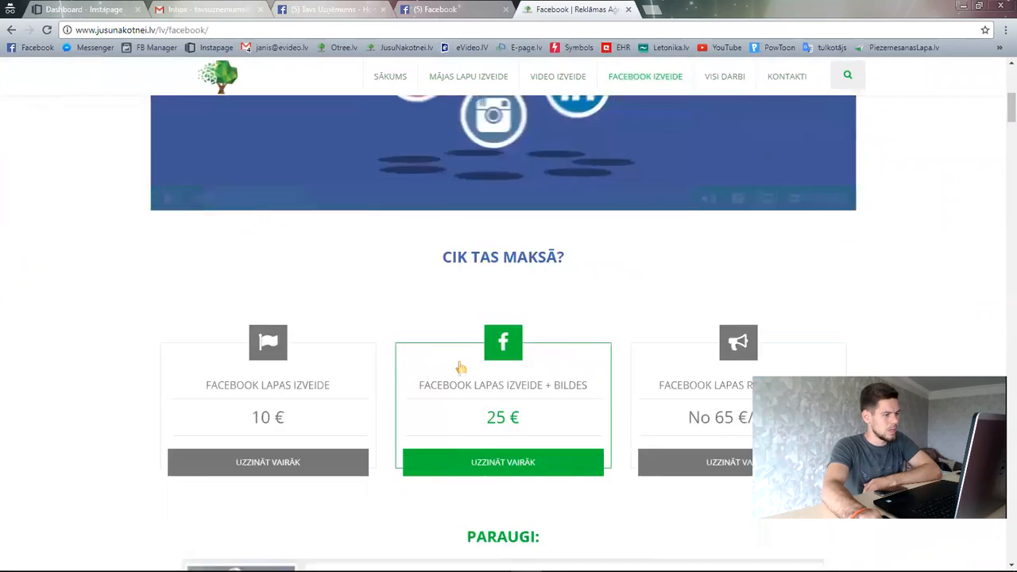
{"action": "left_click_drag", "start_coordinate": [420, 263], "coordinate": [604, 274]}
{"action": "left_click_drag", "start_coordinate": [531, 298], "coordinate": [469, 294]}
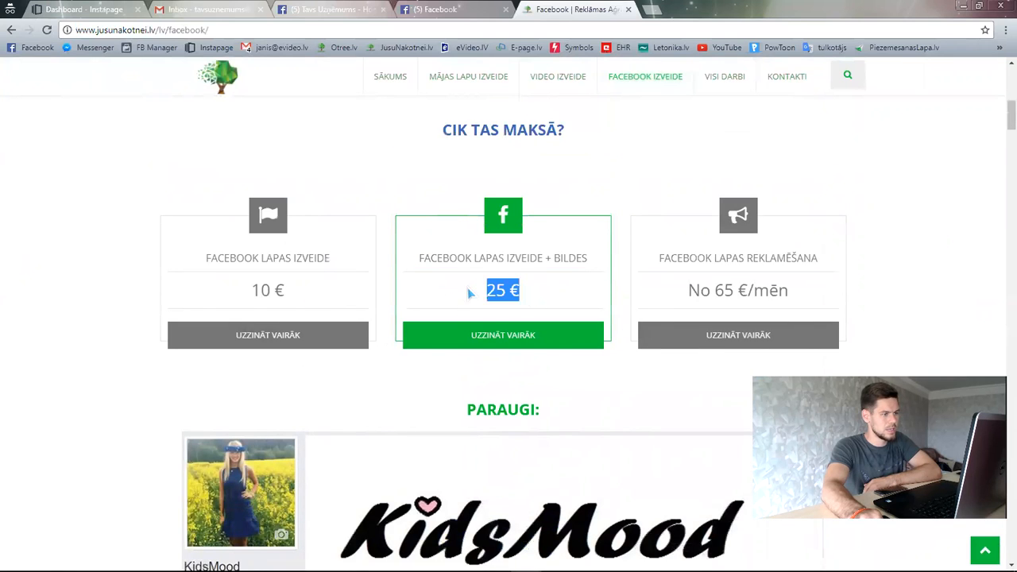
{"action": "left_click", "coordinate": [457, 9]}
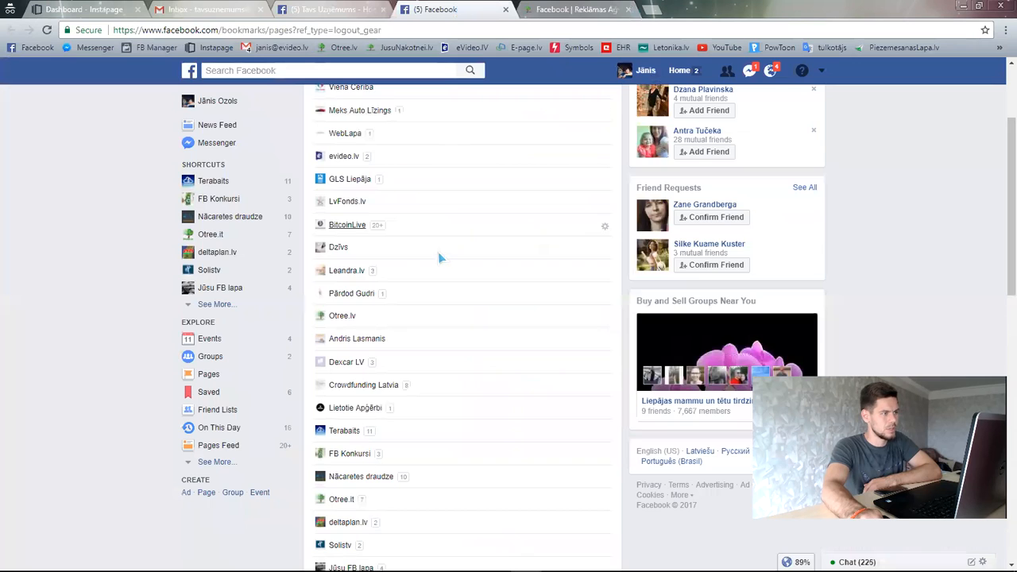
- Close the Pages-list and jusunakotnei.lv tabs and dismiss the account menu on the Tavs Uzņēmums Page
{"action": "scroll", "coordinate": [441, 257], "scroll_direction": "up", "scroll_amount": 3}
{"action": "left_click", "coordinate": [505, 9]}
{"action": "left_click", "coordinate": [505, 9]}
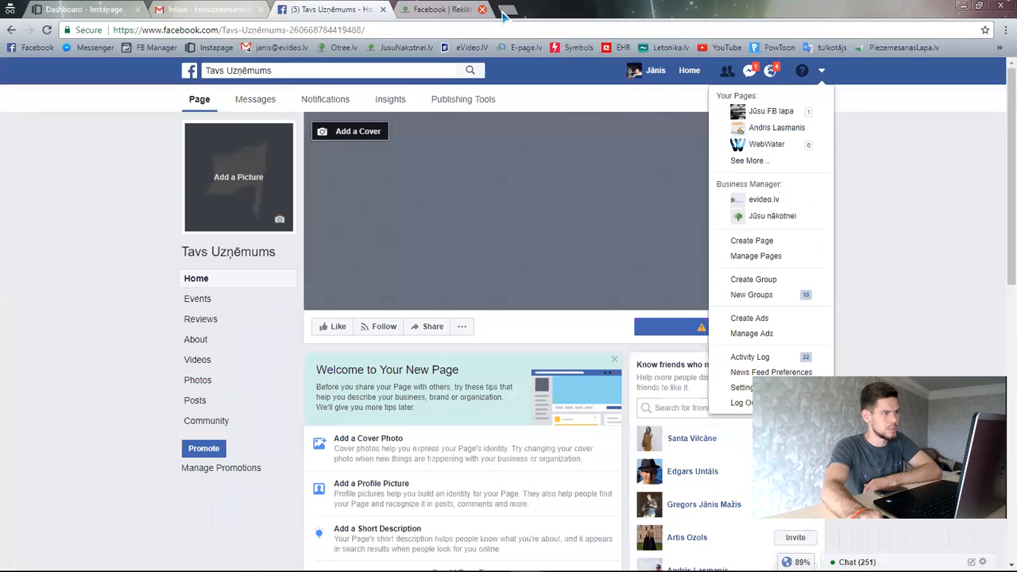
{"action": "left_click", "coordinate": [126, 198]}
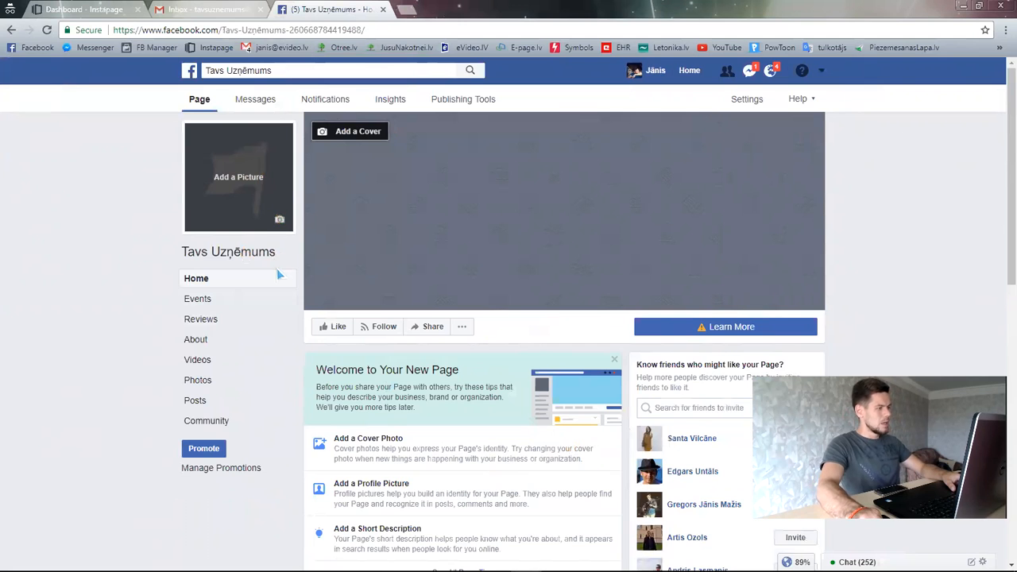
{"action": "scroll", "coordinate": [297, 340], "scroll_direction": "down", "scroll_amount": 4}
{"action": "scroll", "coordinate": [297, 340], "scroll_direction": "up", "scroll_amount": 4}
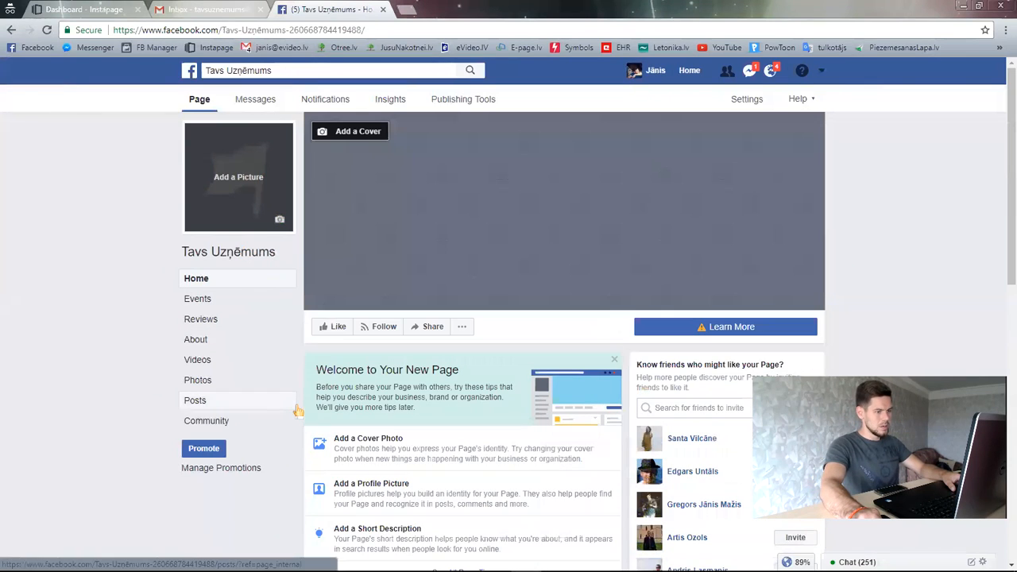
- Load pexels.com in a new browser tab beside the Facebook Page
{"action": "left_click", "coordinate": [406, 13]}
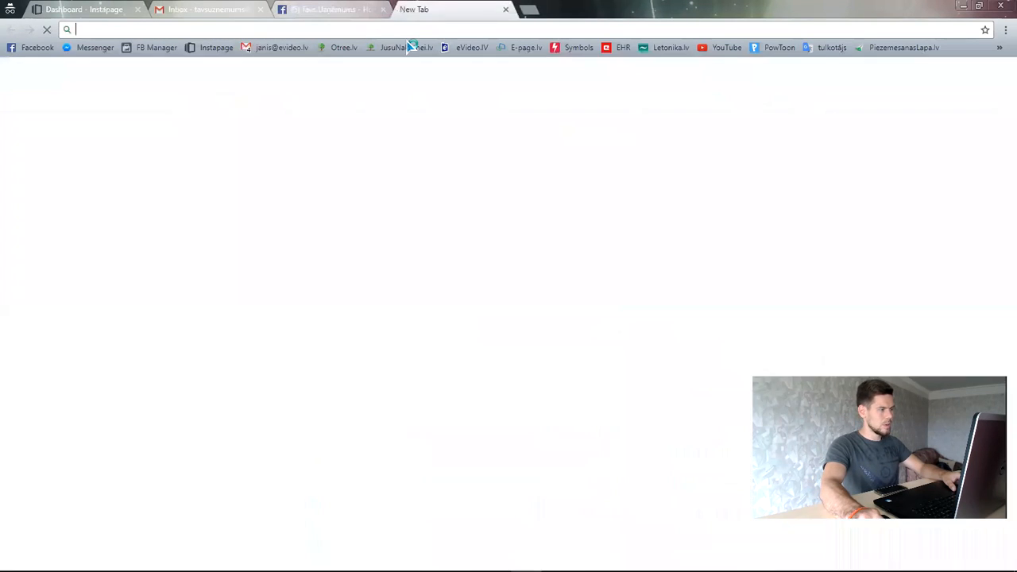
{"action": "type", "text": "pexels"}
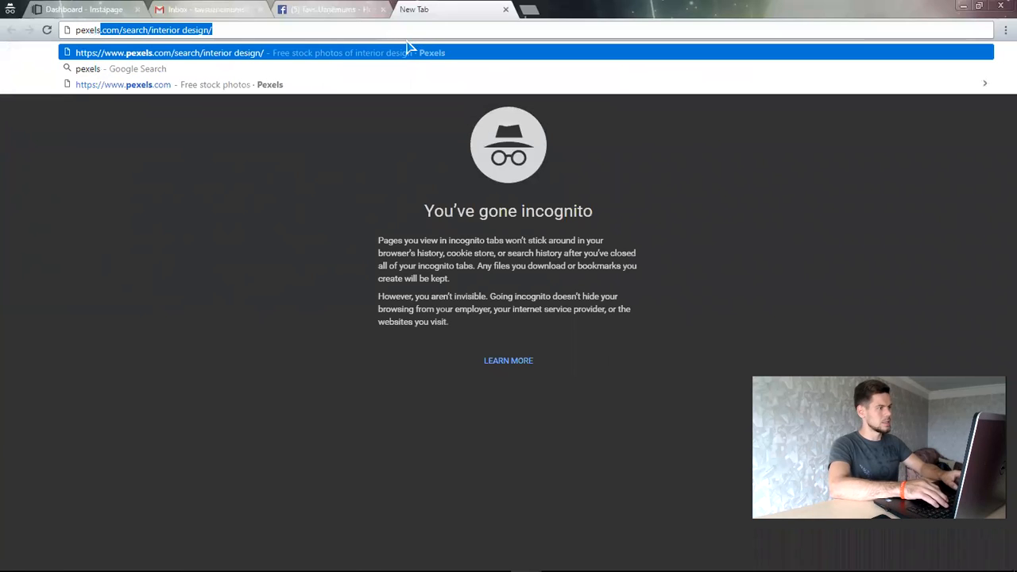
{"action": "key", "text": "Right"}
{"action": "key", "text": "BackSpace"}
{"action": "key", "text": "BackSpace"}
{"action": "key", "text": "BackSpace"}
{"action": "key", "text": "BackSpace"}
{"action": "key", "text": "BackSpace"}
{"action": "key", "text": "BackSpace"}
{"action": "key", "text": "BackSpace"}
{"action": "key", "text": "BackSpace"}
{"action": "key", "text": "BackSpace"}
{"action": "key", "text": "BackSpace"}
{"action": "key", "text": "BackSpace"}
{"action": "key", "text": "BackSpace"}
{"action": "key", "text": "BackSpace"}
{"action": "key", "text": "BackSpace"}
{"action": "key", "text": "BackSpace"}
{"action": "key", "text": "BackSpace"}
{"action": "key", "text": "BackSpace"}
{"action": "key", "text": "BackSpace"}
{"action": "key", "text": "BackSpace"}
{"action": "key", "text": "BackSpace"}
{"action": "key", "text": "BackSpace"}
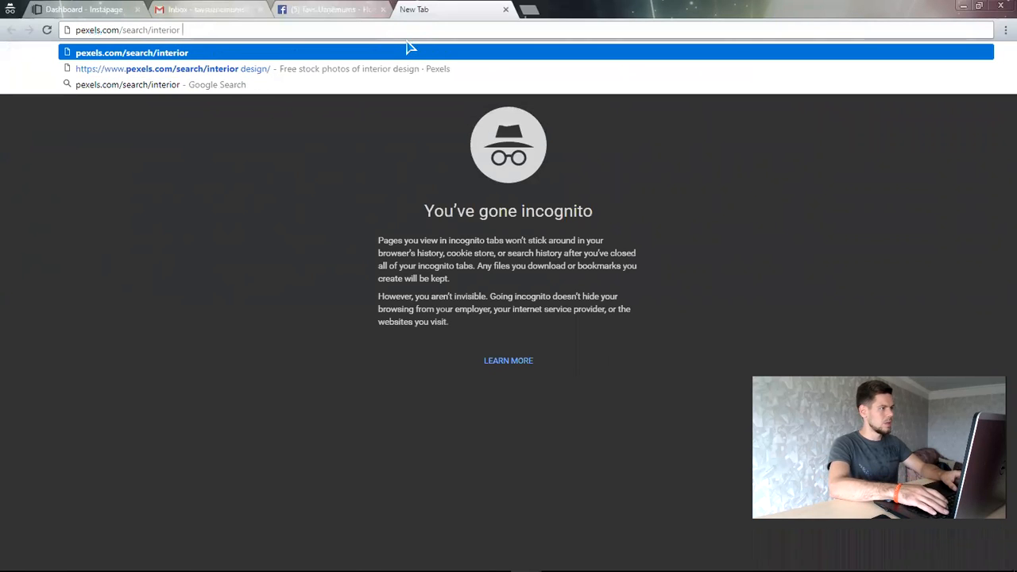
{"action": "key", "text": "Return"}
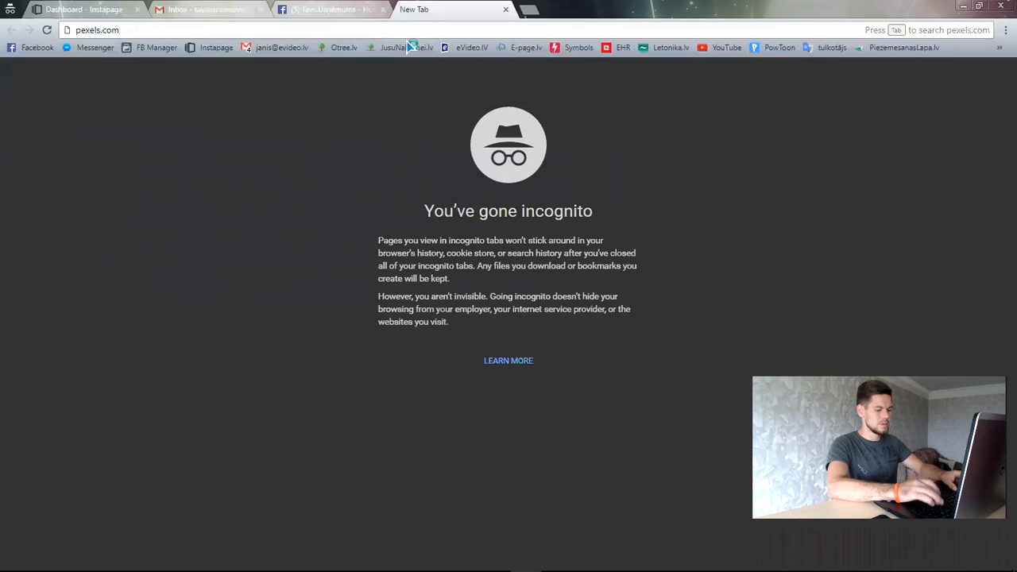
{"action": "left_click", "coordinate": [322, 8]}
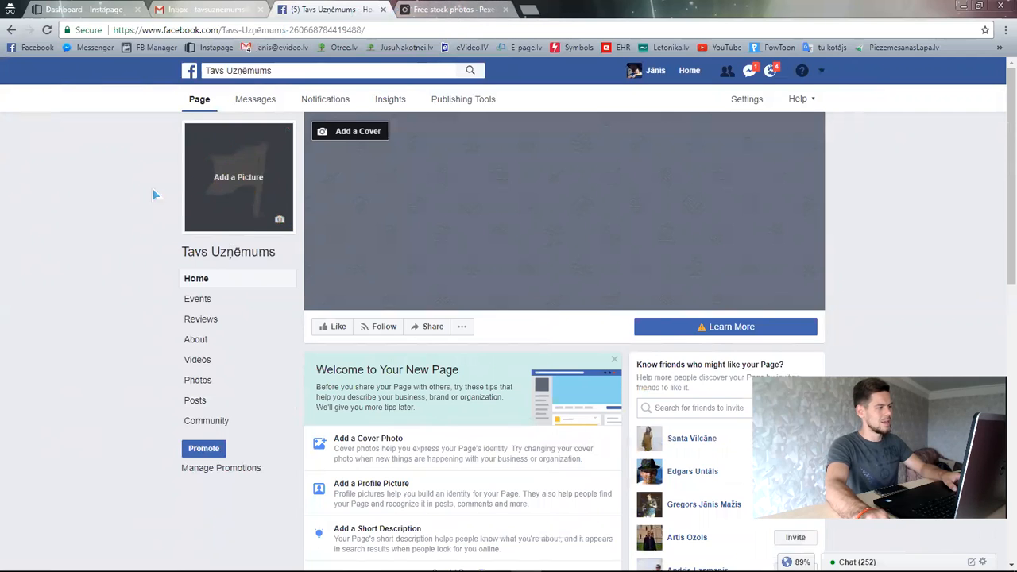
{"action": "left_click", "coordinate": [457, 8]}
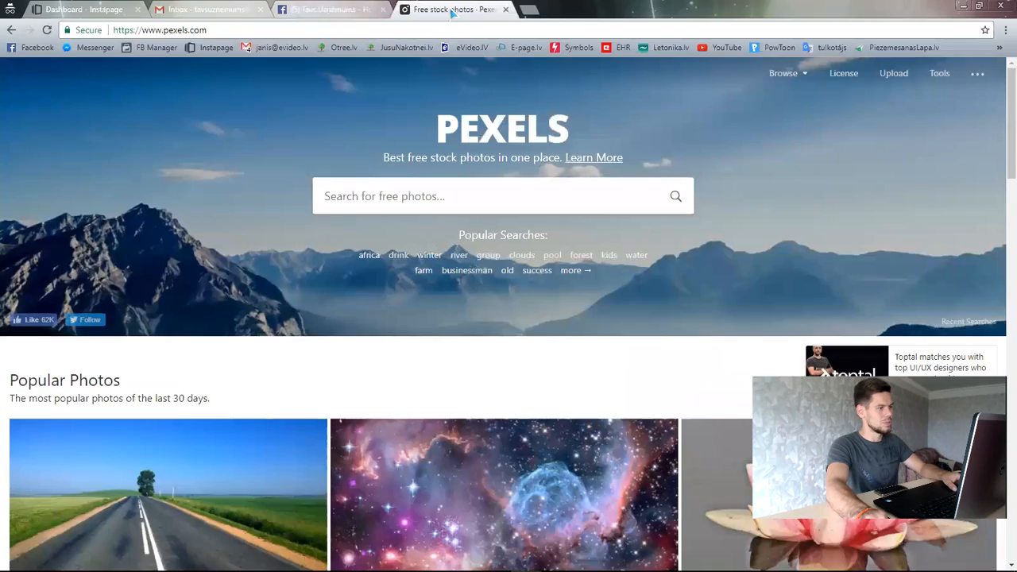
- Browse the Pexels home page and open the laptop-and-coffee photo in its own tab
{"action": "scroll", "coordinate": [683, 238], "scroll_direction": "down", "scroll_amount": 10}
{"action": "scroll", "coordinate": [493, 230], "scroll_direction": "up", "scroll_amount": 10}
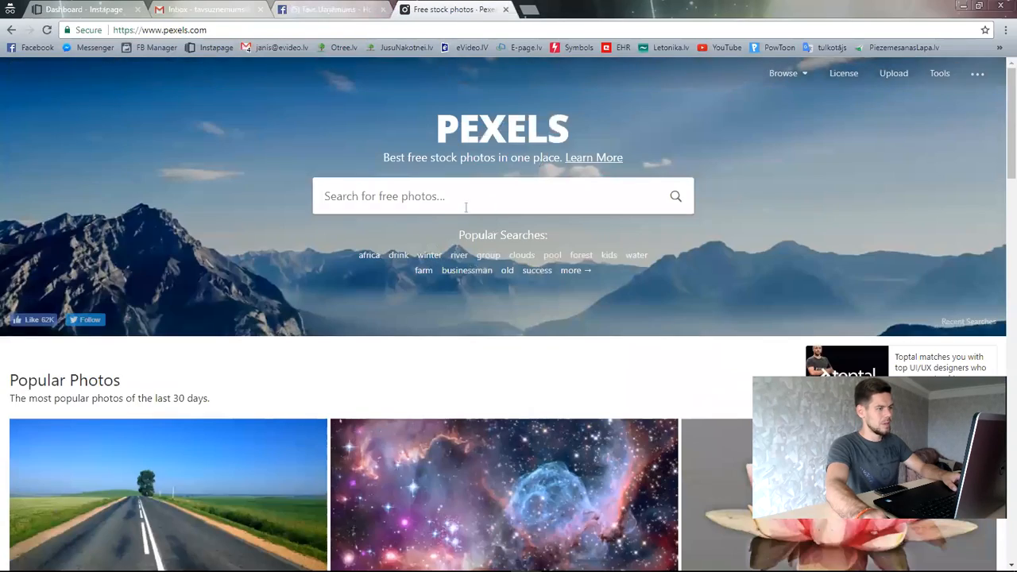
{"action": "scroll", "coordinate": [408, 204], "scroll_direction": "down", "scroll_amount": 10}
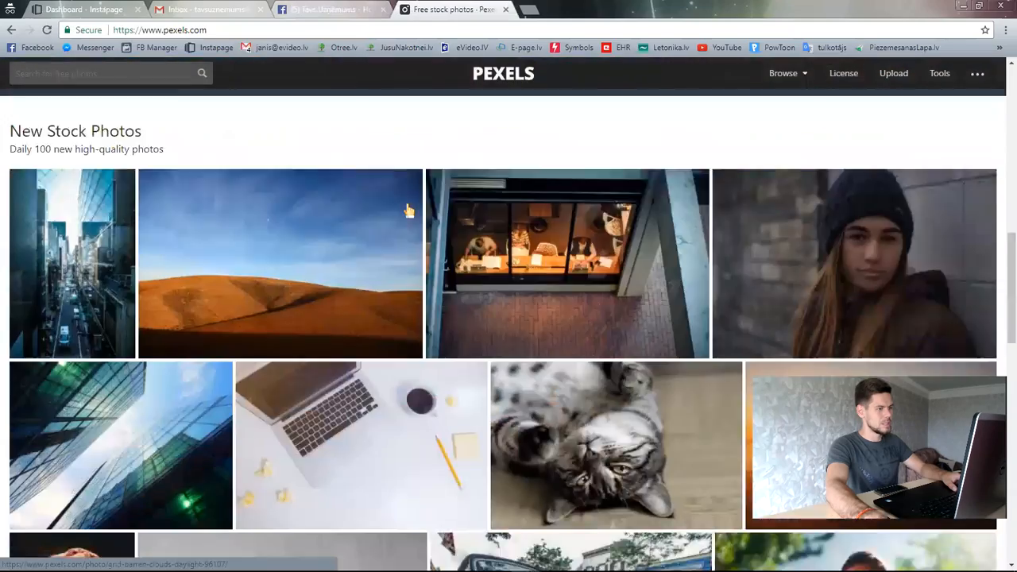
{"action": "scroll", "coordinate": [461, 292], "scroll_direction": "down", "scroll_amount": 2}
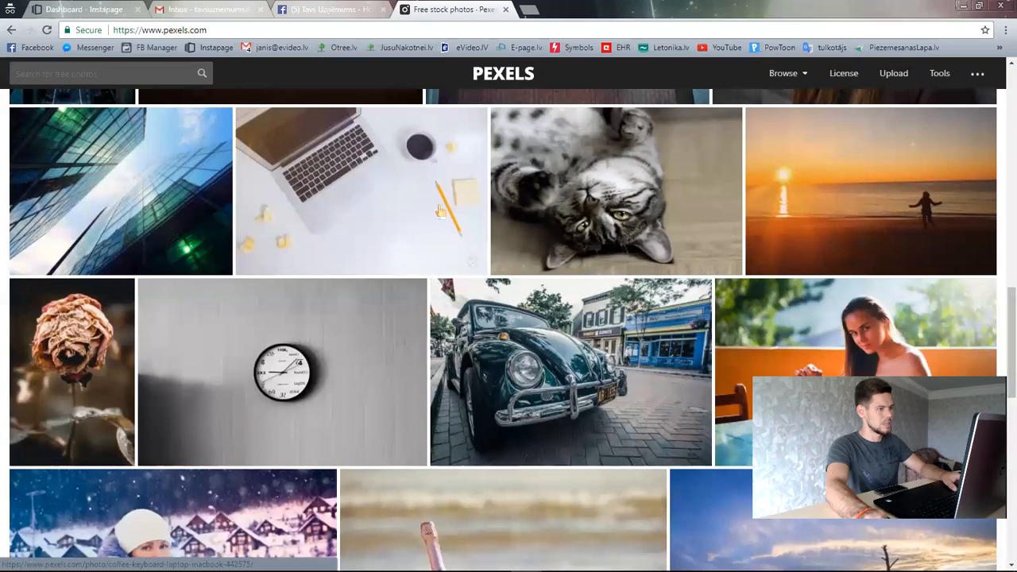
{"action": "right_click", "coordinate": [360, 186]}
{"action": "left_click", "coordinate": [389, 191]}
{"action": "scroll", "coordinate": [561, 266], "scroll_direction": "down", "scroll_amount": 5}
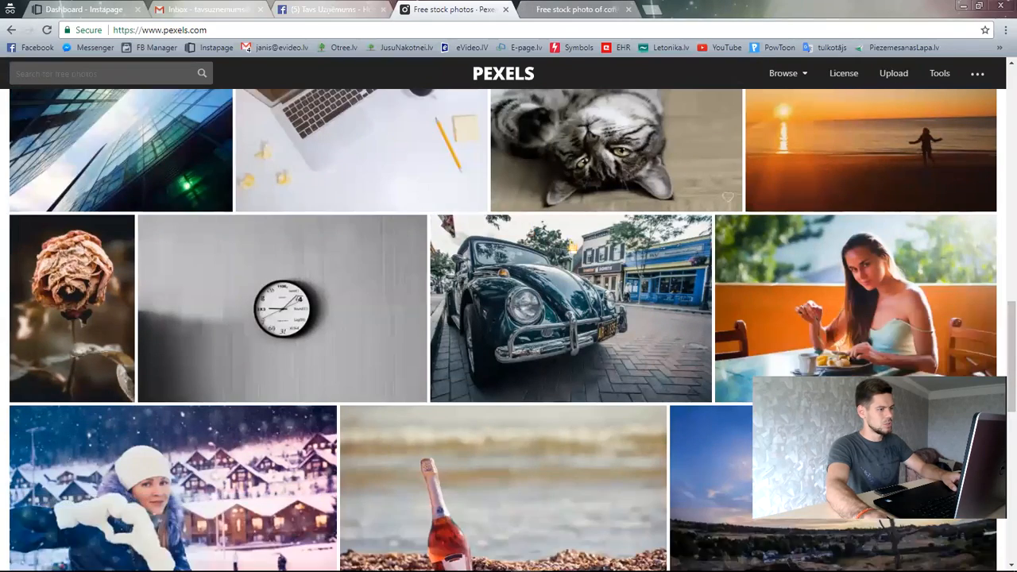
{"action": "scroll", "coordinate": [548, 265], "scroll_direction": "up", "scroll_amount": 10}
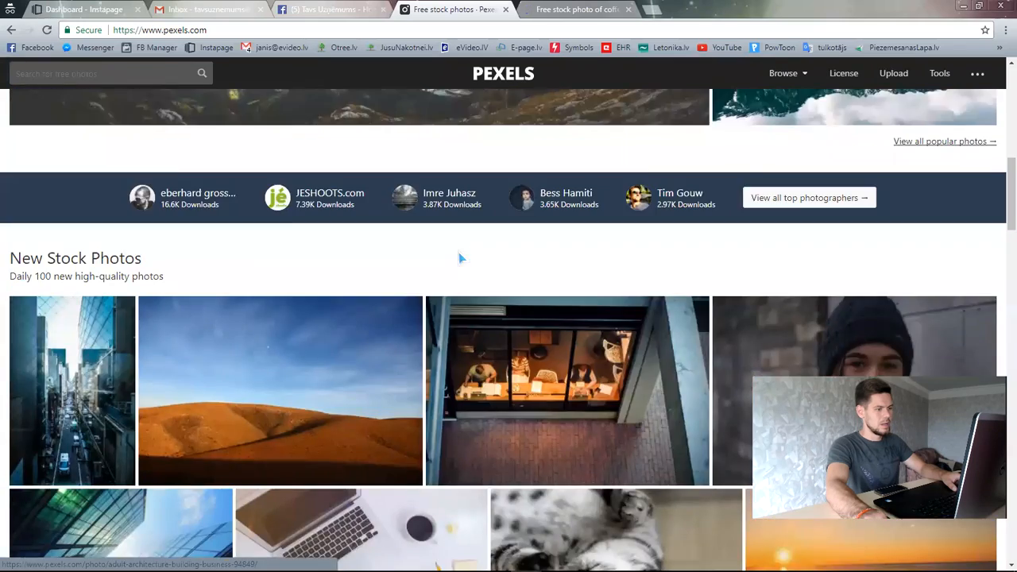
{"action": "scroll", "coordinate": [442, 236], "scroll_direction": "up", "scroll_amount": 3}
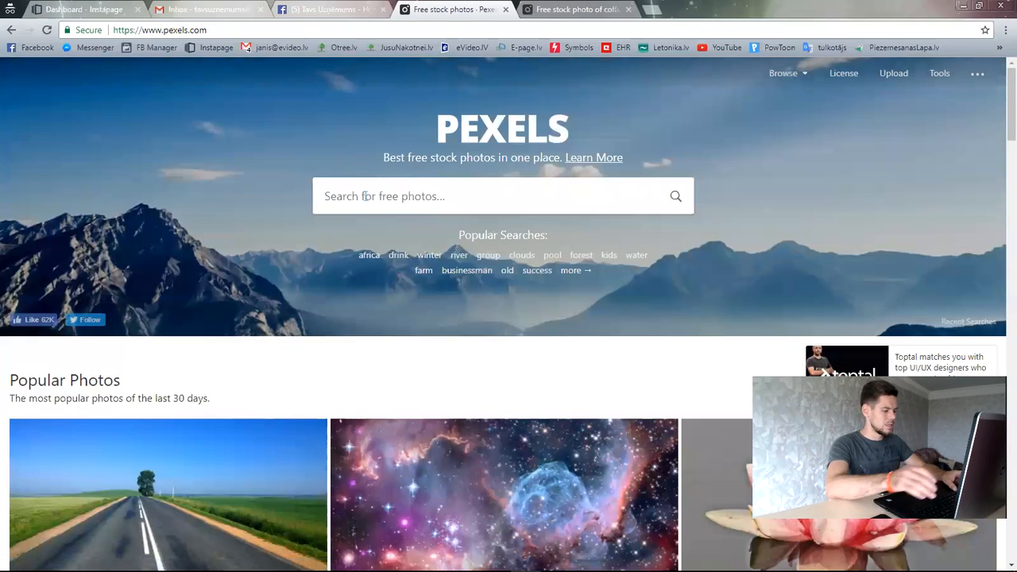
- Search Pexels for 'company' and open the suited businessman-at-desk photo from the results
{"action": "type", "text": "company"}
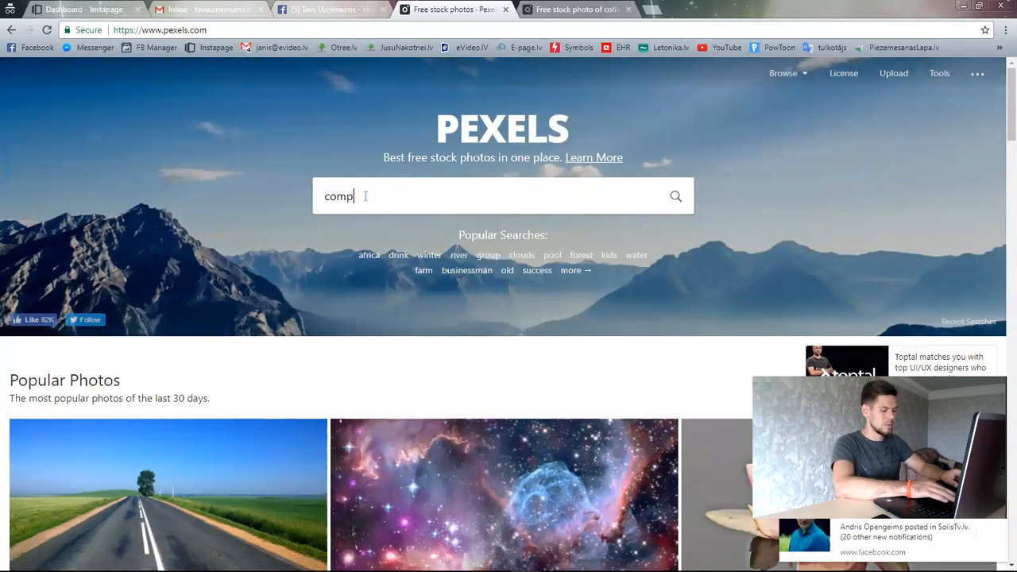
{"action": "key", "text": "Return"}
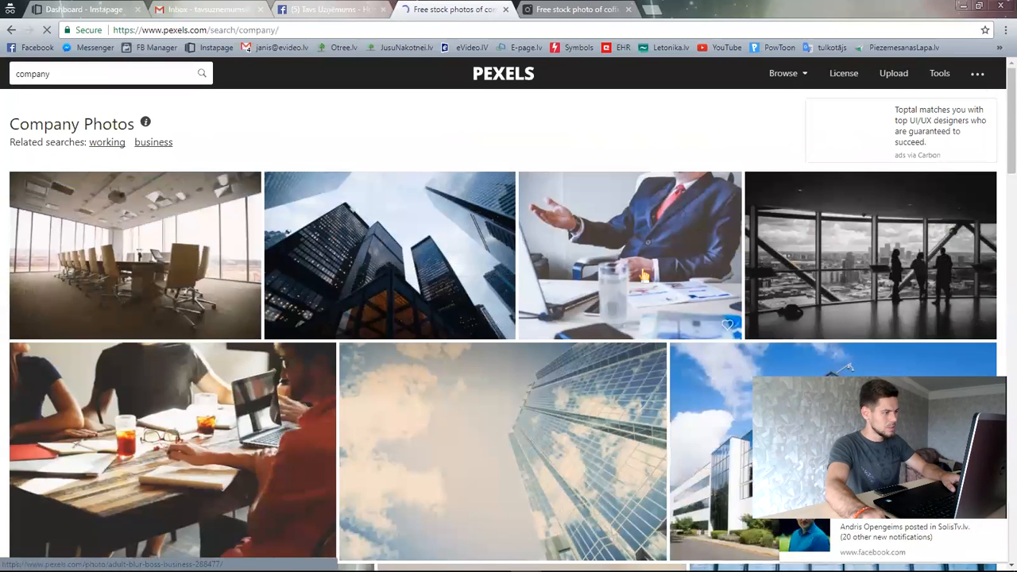
{"action": "scroll", "coordinate": [643, 275], "scroll_direction": "down", "scroll_amount": 2}
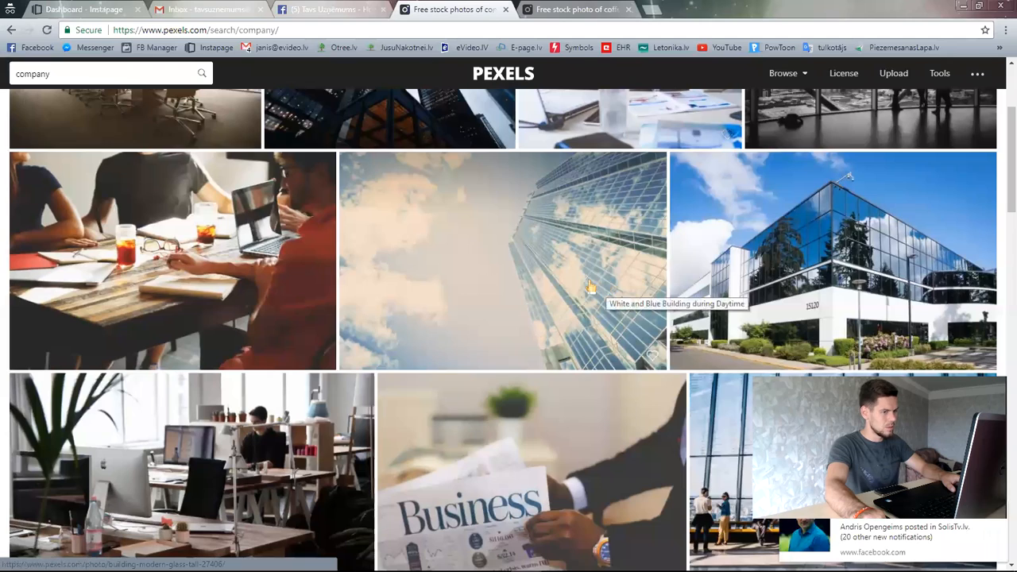
{"action": "scroll", "coordinate": [574, 288], "scroll_direction": "down", "scroll_amount": 3}
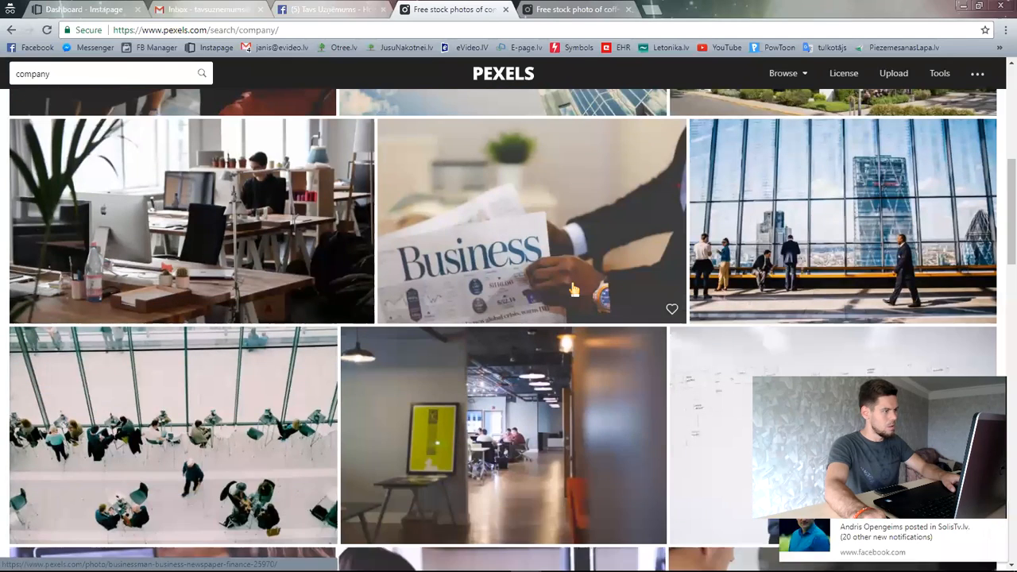
{"action": "scroll", "coordinate": [574, 290], "scroll_direction": "down", "scroll_amount": 2}
{"action": "scroll", "coordinate": [574, 291], "scroll_direction": "down", "scroll_amount": 3}
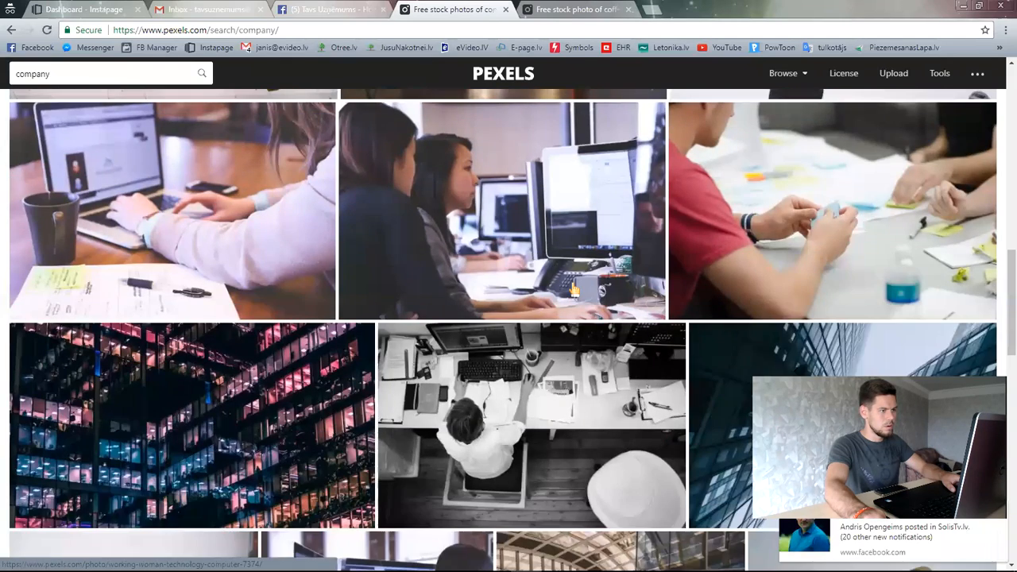
{"action": "scroll", "coordinate": [573, 291], "scroll_direction": "down", "scroll_amount": 1}
{"action": "scroll", "coordinate": [574, 290], "scroll_direction": "down", "scroll_amount": 3}
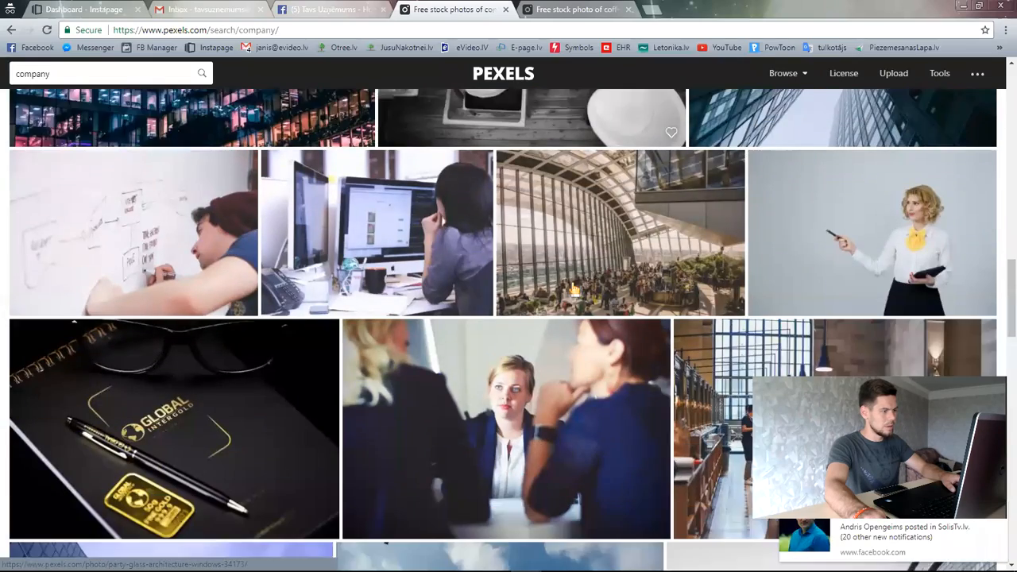
{"action": "scroll", "coordinate": [574, 290], "scroll_direction": "down", "scroll_amount": 3}
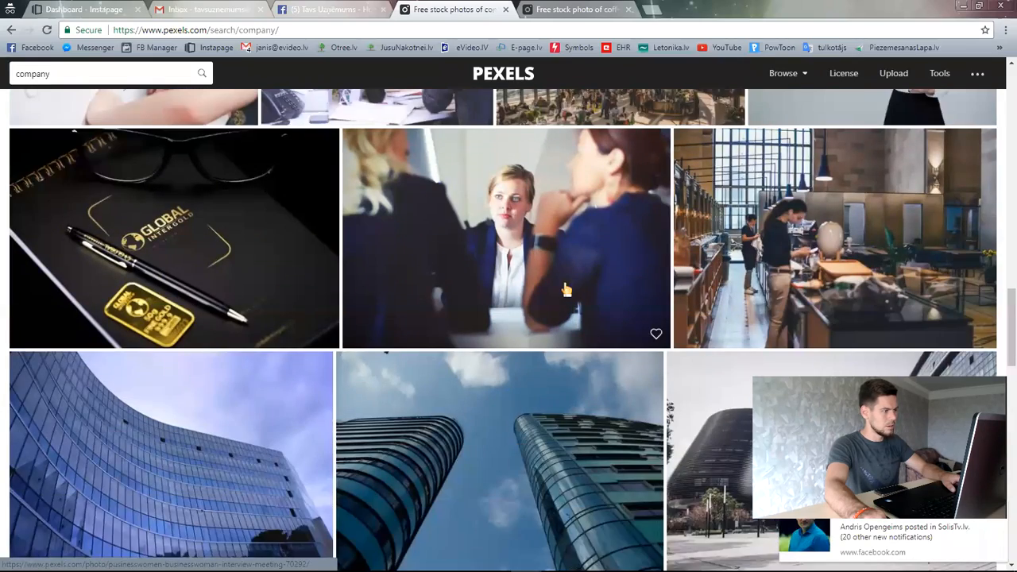
{"action": "scroll", "coordinate": [566, 290], "scroll_direction": "down", "scroll_amount": 11}
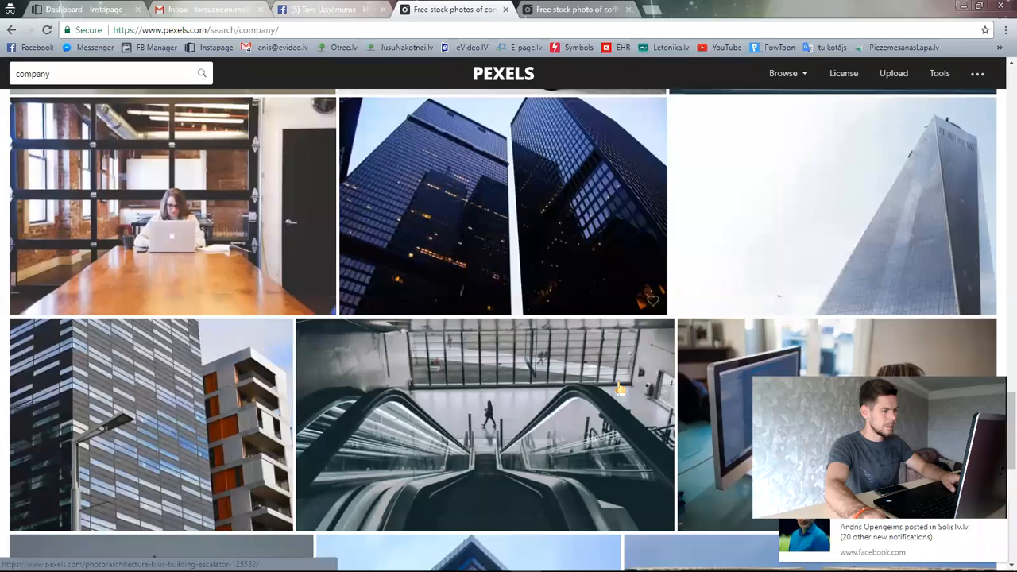
{"action": "scroll", "coordinate": [619, 387], "scroll_direction": "down", "scroll_amount": 9}
{"action": "scroll", "coordinate": [598, 365], "scroll_direction": "down", "scroll_amount": 4}
{"action": "scroll", "coordinate": [597, 366], "scroll_direction": "up", "scroll_amount": 7}
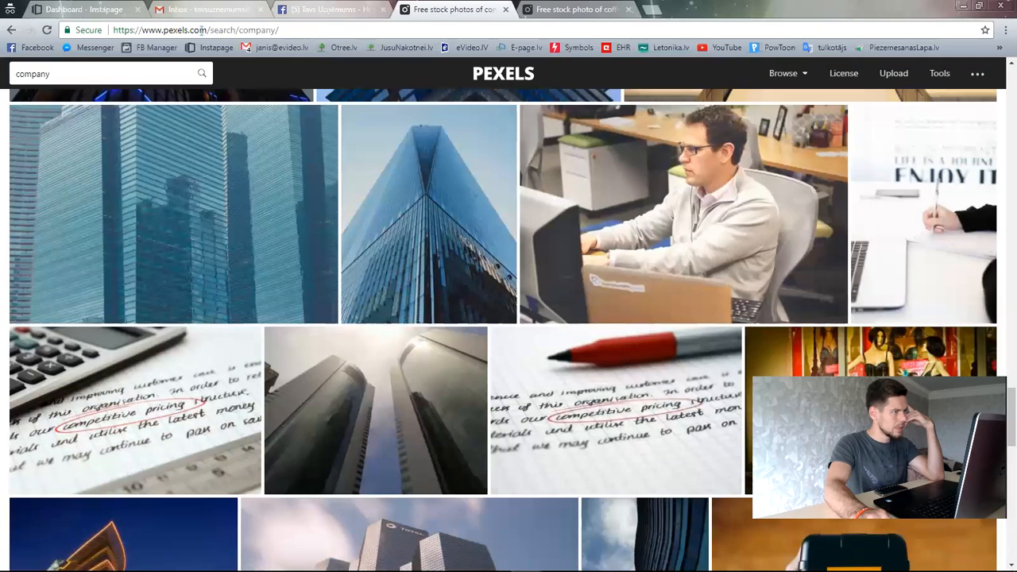
{"action": "left_click_drag", "start_coordinate": [206, 30], "coordinate": [155, 30]}
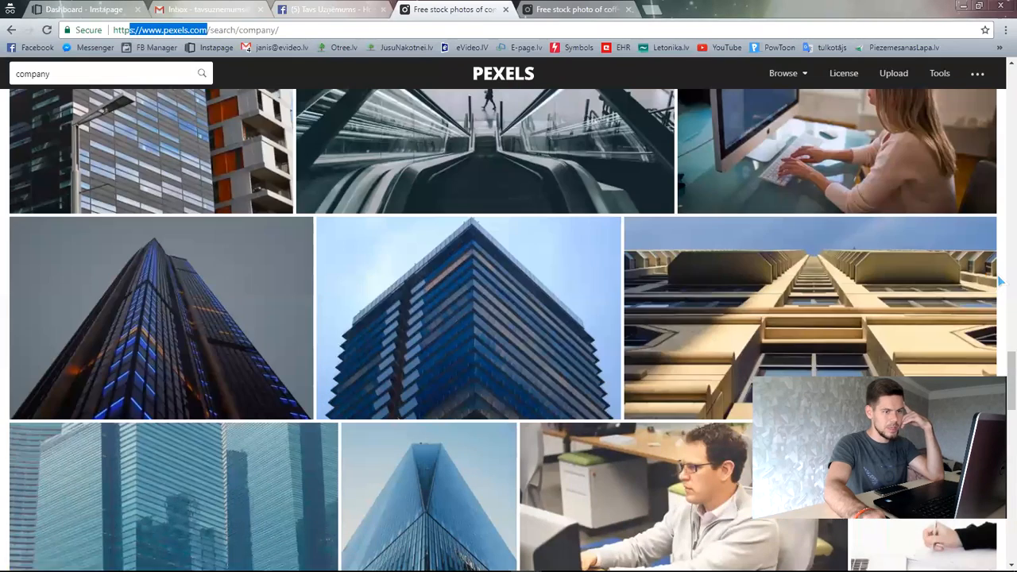
{"action": "scroll", "coordinate": [1001, 362], "scroll_direction": "up", "scroll_amount": 4}
{"action": "left_click_drag", "start_coordinate": [1001, 361], "coordinate": [1001, 80]}
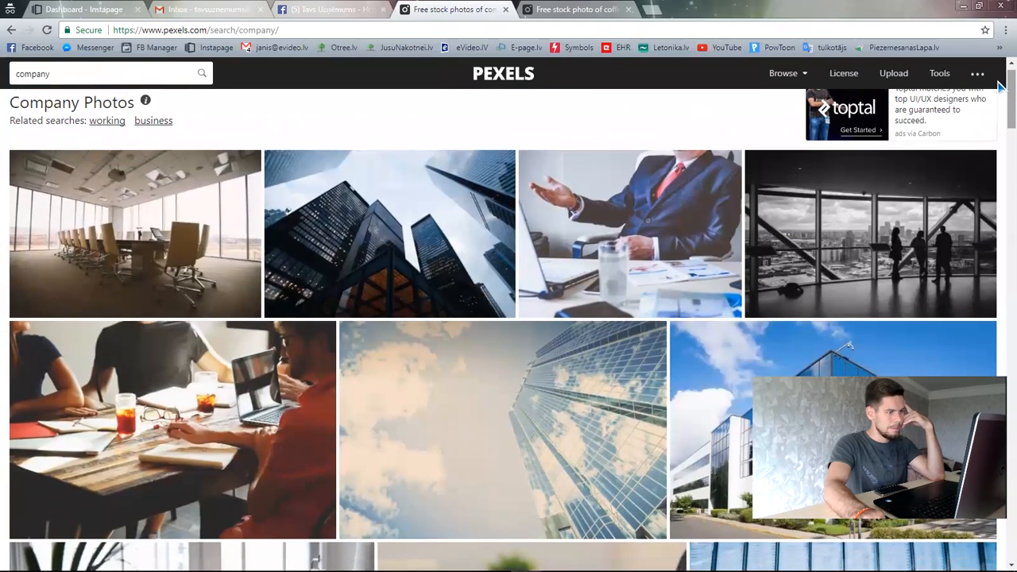
{"action": "left_click", "coordinate": [639, 255]}
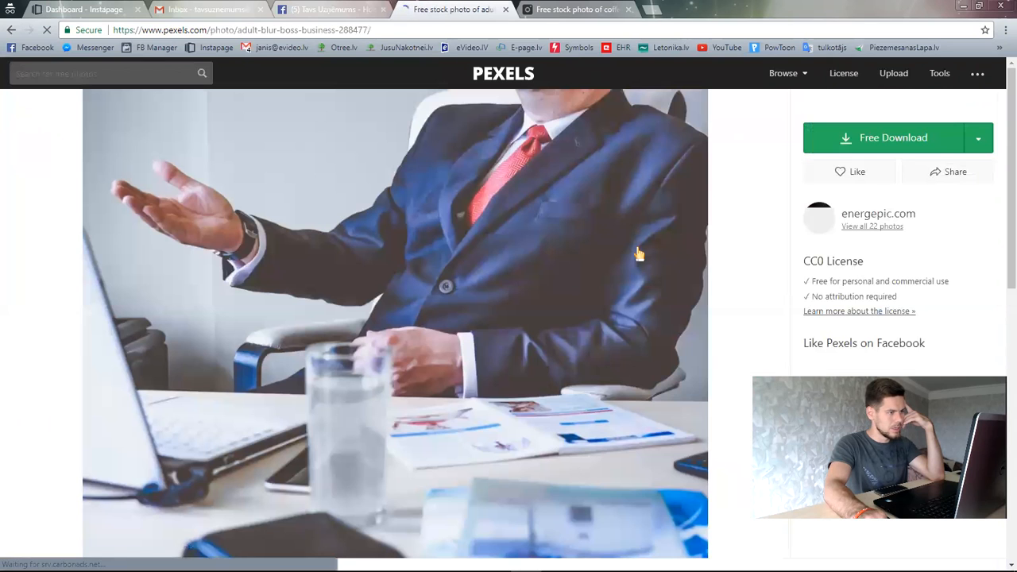
- Open the man-adjusting-tie photo at full size via Free Download and choose Save image as
{"action": "scroll", "coordinate": [710, 326], "scroll_direction": "down", "scroll_amount": 4}
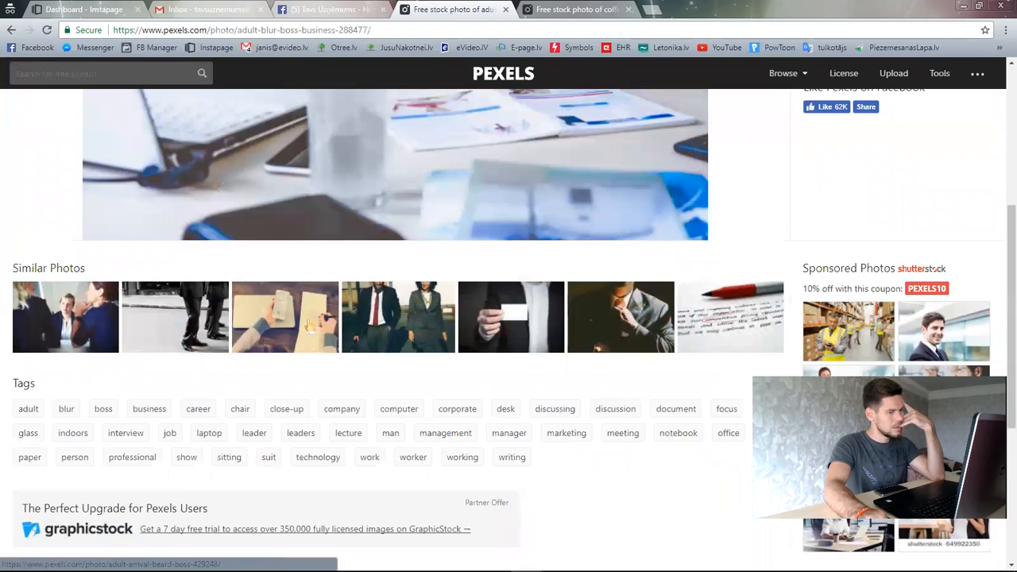
{"action": "left_click", "coordinate": [643, 321]}
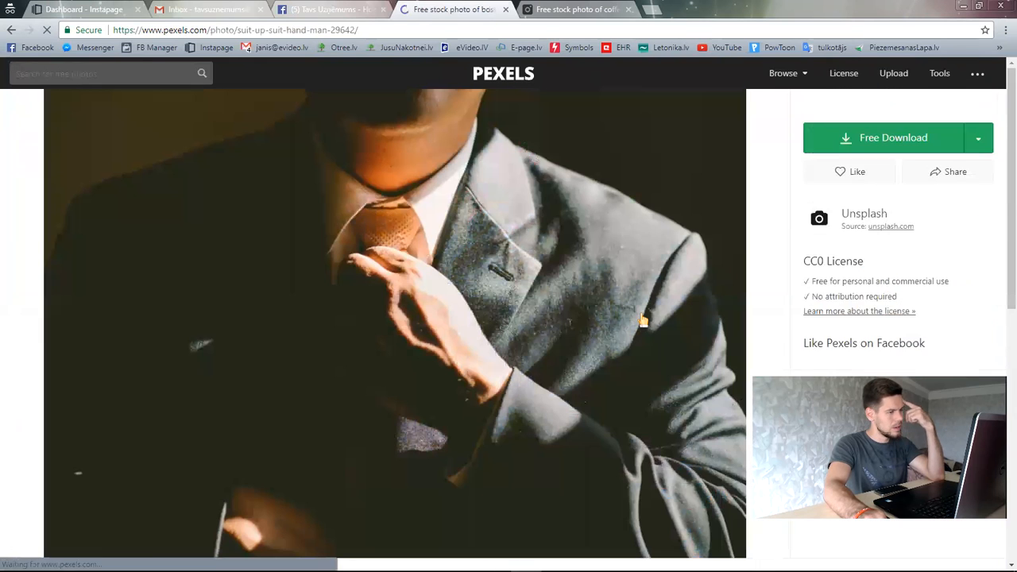
{"action": "scroll", "coordinate": [534, 393], "scroll_direction": "down", "scroll_amount": 5}
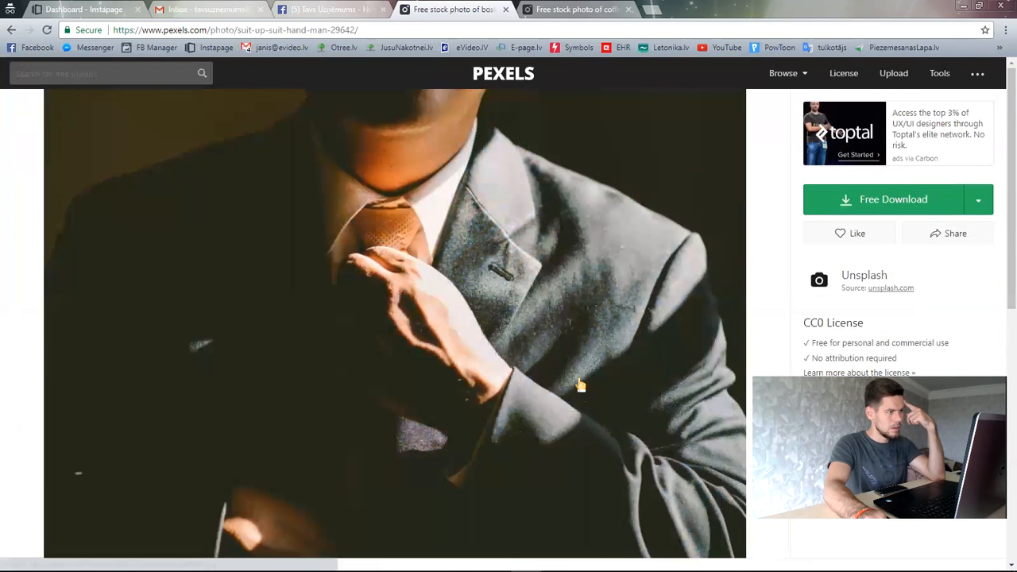
{"action": "left_click", "coordinate": [846, 202]}
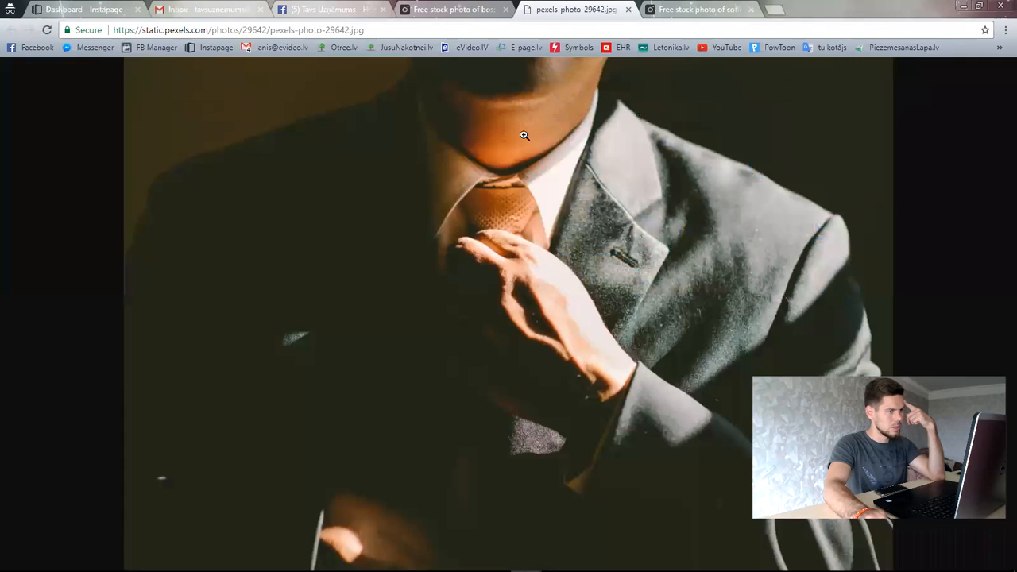
{"action": "right_click", "coordinate": [530, 189]}
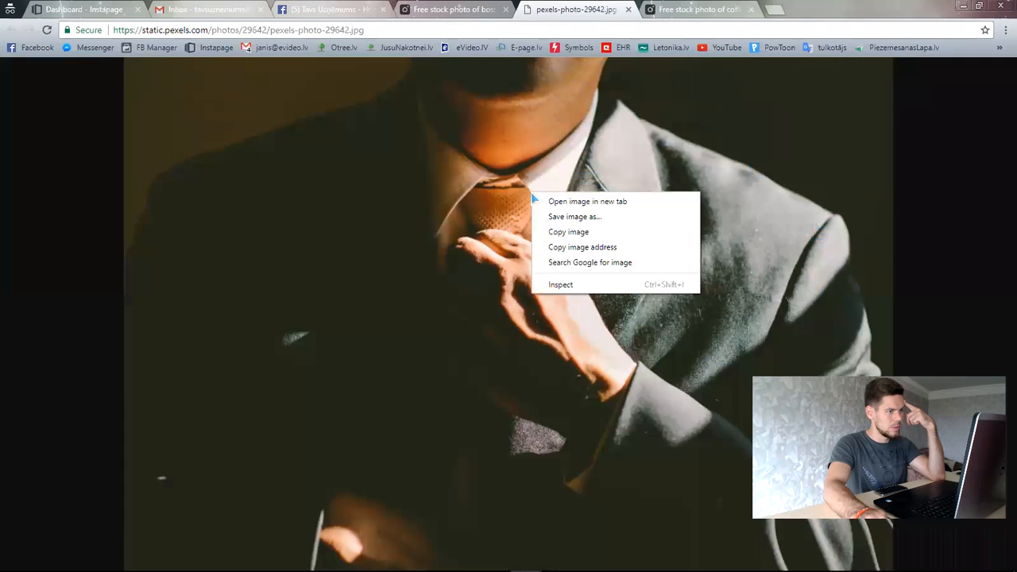
{"action": "left_click", "coordinate": [589, 222]}
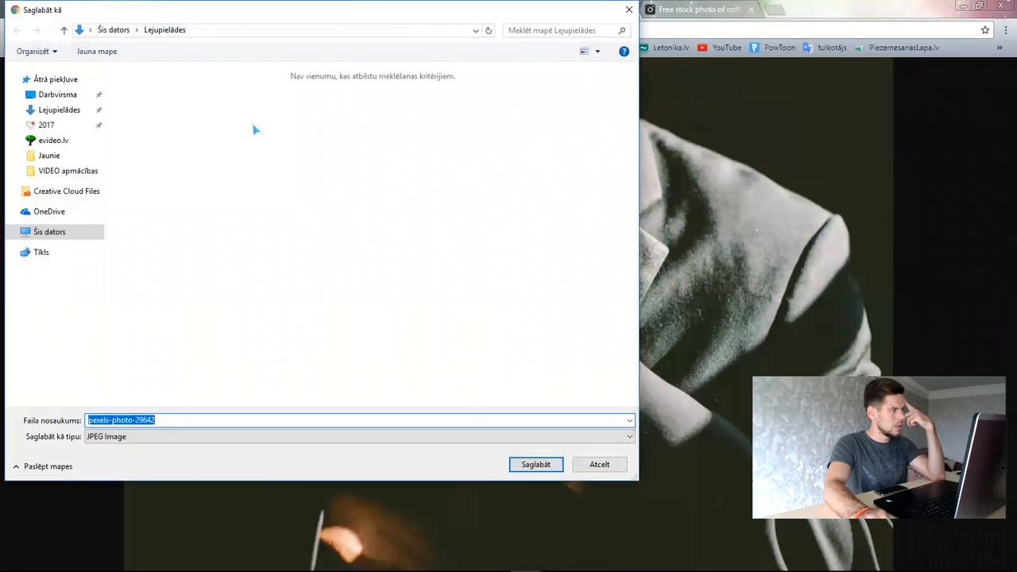
- Create a new folder named Tavsuznemums.lv inside 2017 > PiezemesanasLapa.lv
{"action": "left_click", "coordinate": [192, 111]}
{"action": "left_click", "coordinate": [45, 125]}
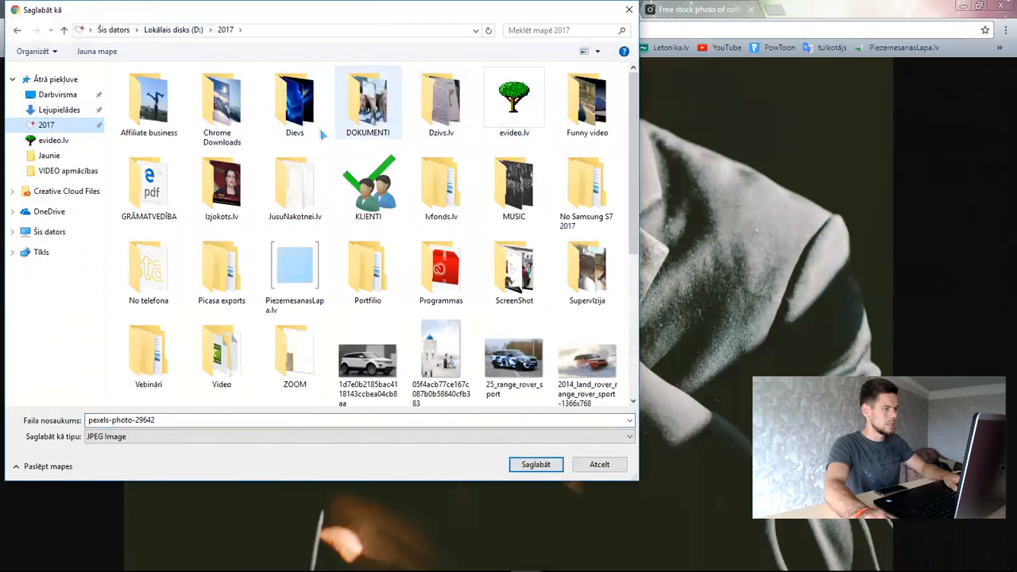
{"action": "double_click", "coordinate": [306, 266]}
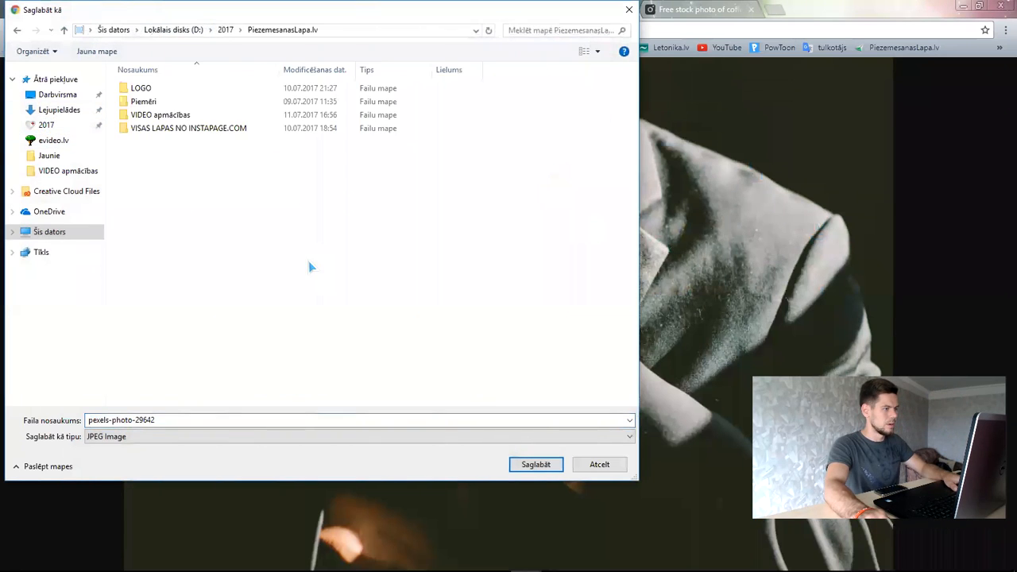
{"action": "right_click", "coordinate": [190, 197]}
{"action": "right_click", "coordinate": [175, 181]}
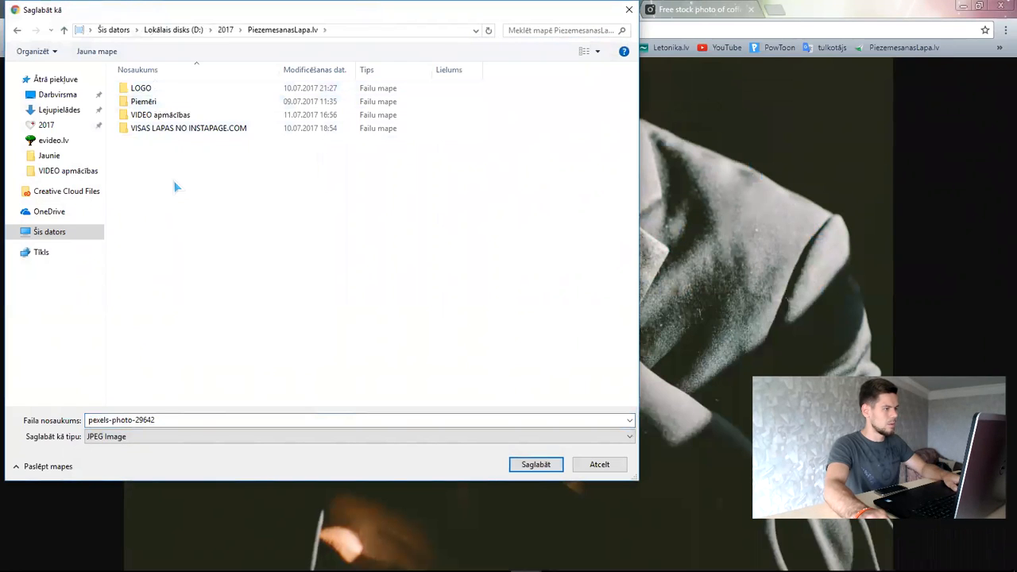
{"action": "mouse_move", "coordinate": [292, 314]}
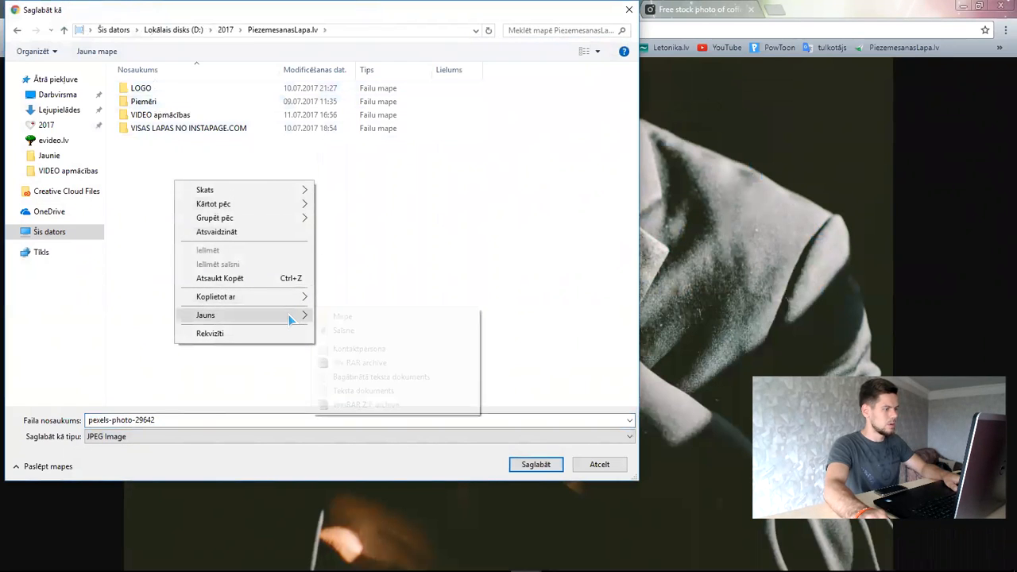
{"action": "left_click", "coordinate": [337, 317]}
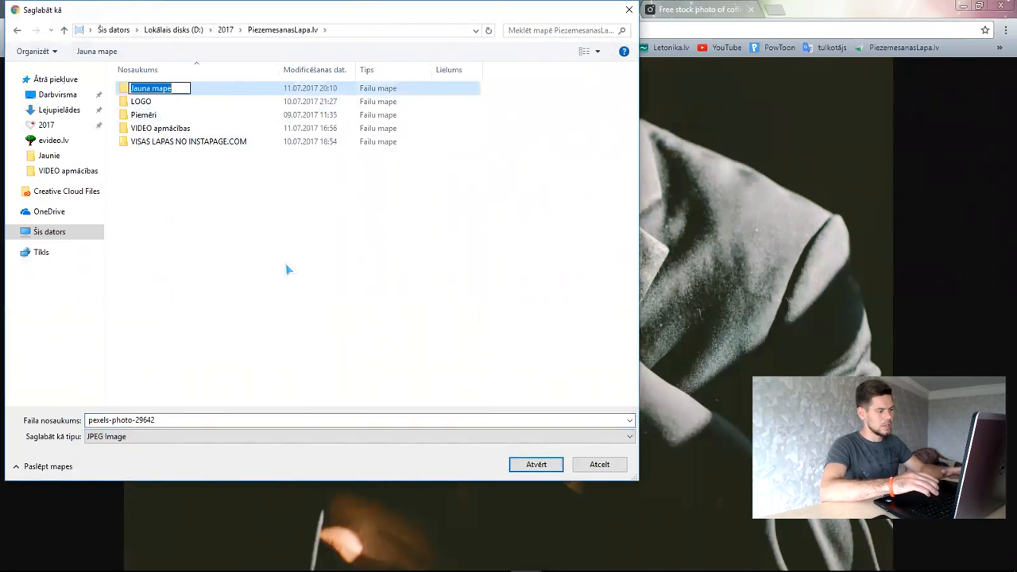
{"action": "type", "text": "Tavs"}
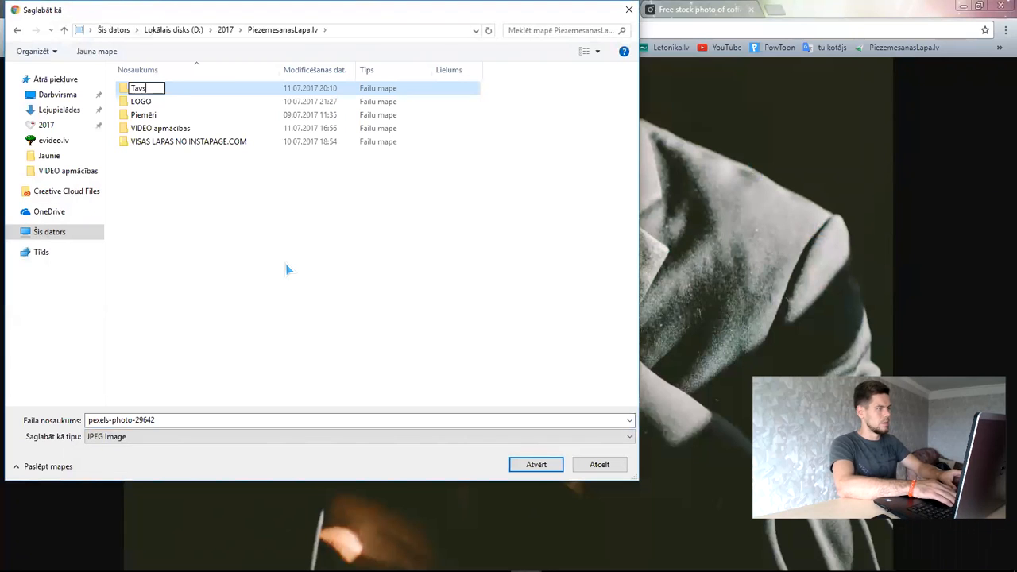
{"action": "type", "text": "uznemums.lv"}
{"action": "key", "text": "Return"}
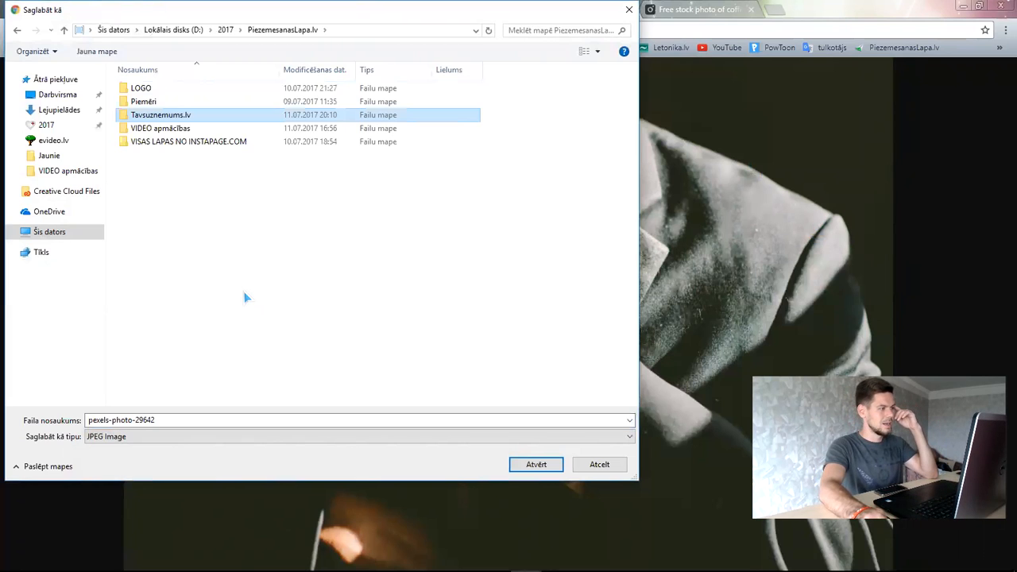
- Save pexels-photo-29642.jpg into the Tavsuznemums.lv folder
{"action": "double_click", "coordinate": [143, 116]}
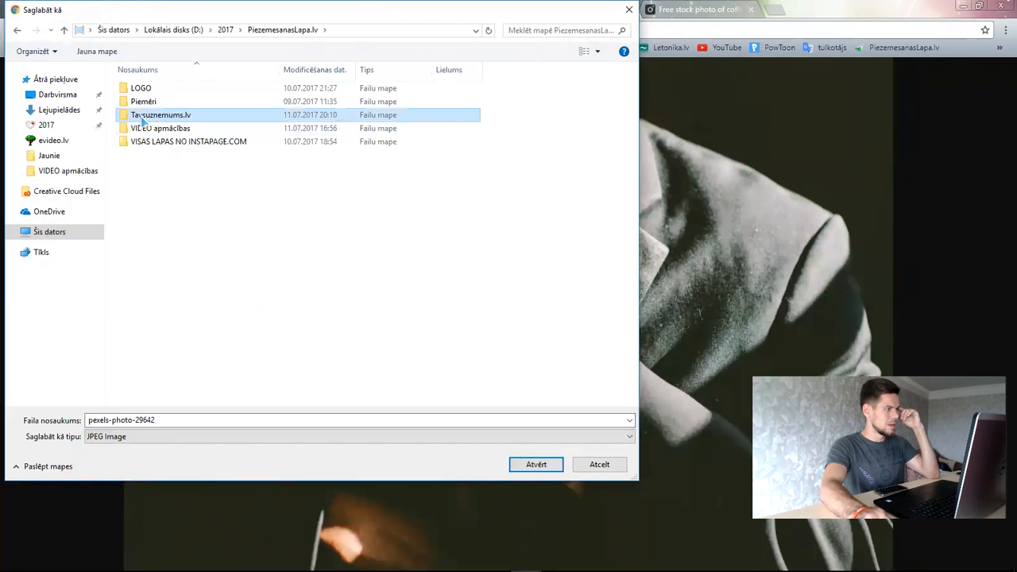
{"action": "left_click", "coordinate": [196, 420]}
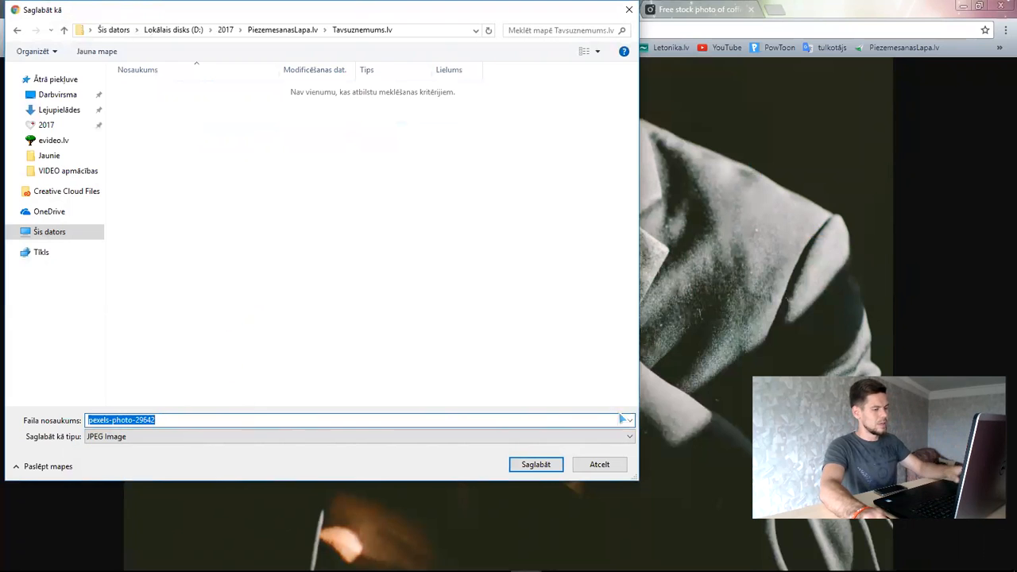
{"action": "left_click", "coordinate": [538, 464]}
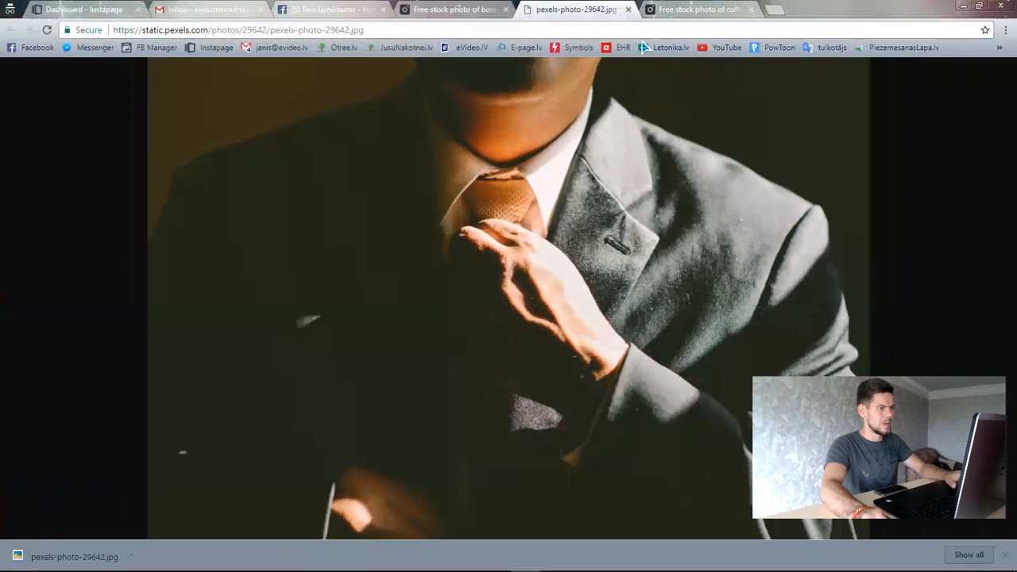
- Save the full-size laptop-and-coffee photo pexels-photo-442575 into Tavsuznemums.lv, then return to Facebook
{"action": "left_click", "coordinate": [628, 8]}
{"action": "left_click", "coordinate": [571, 10]}
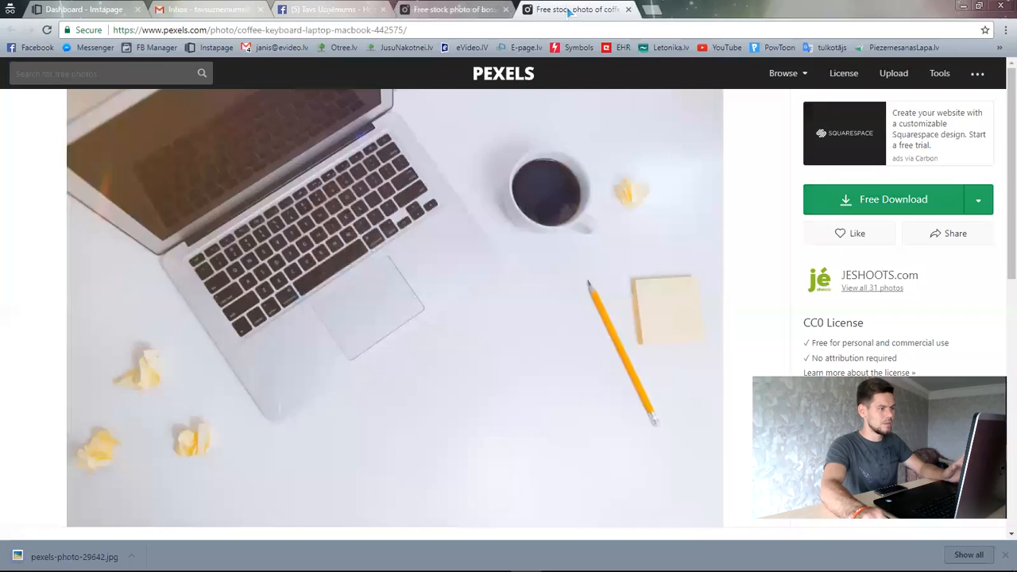
{"action": "left_click", "coordinate": [910, 200]}
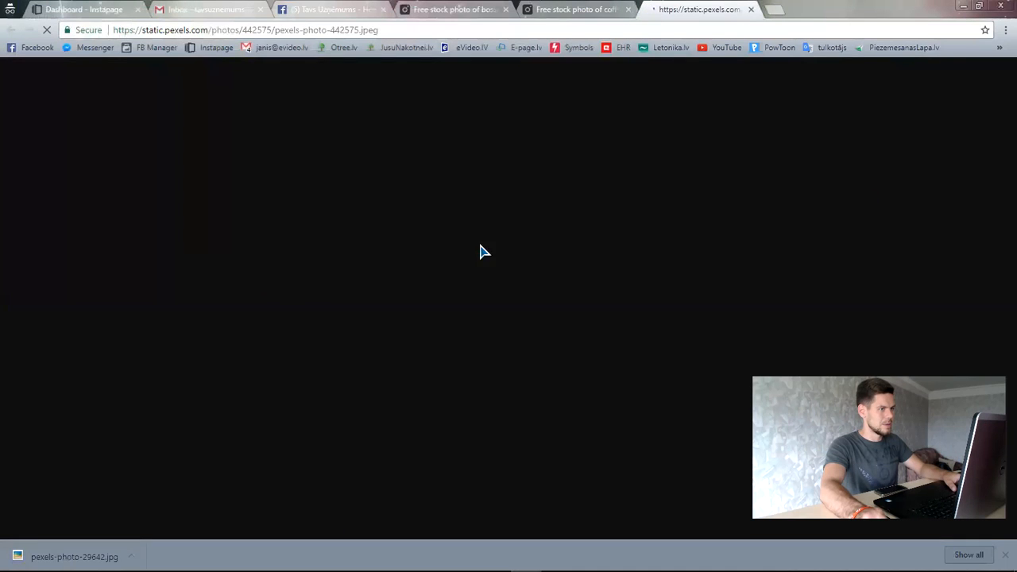
{"action": "right_click", "coordinate": [472, 226]}
{"action": "left_click", "coordinate": [524, 251]}
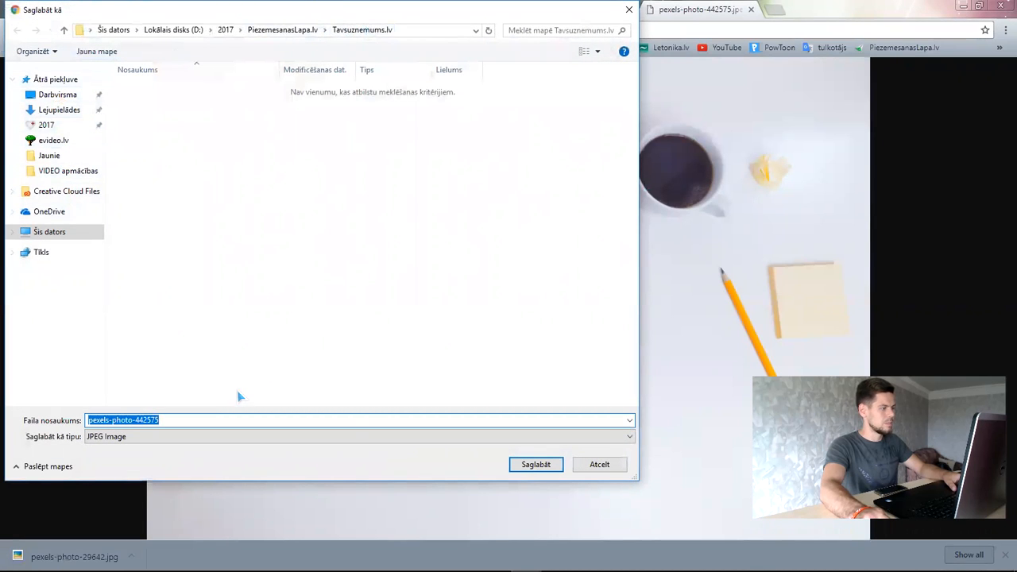
{"action": "left_click", "coordinate": [514, 467]}
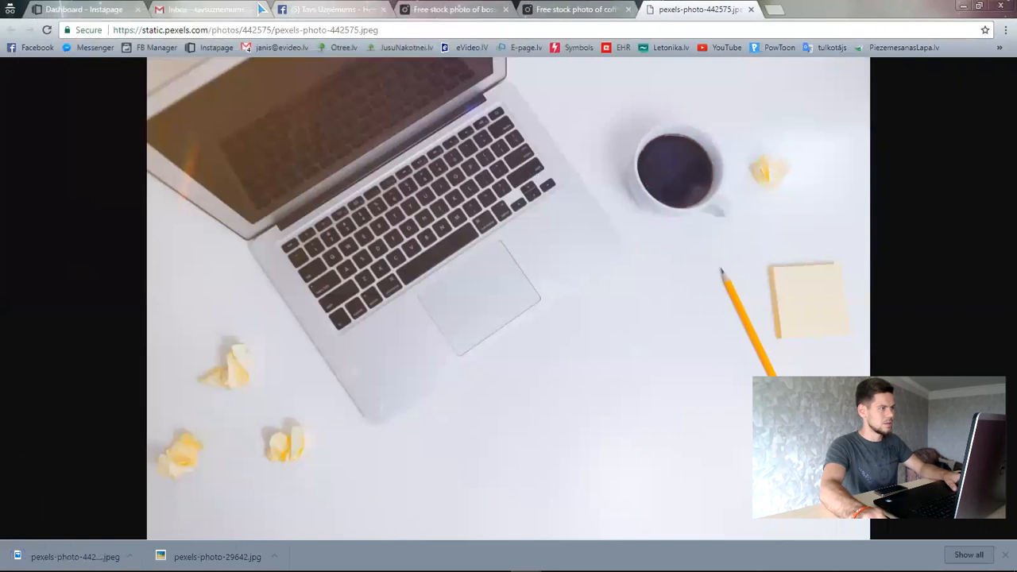
{"action": "left_click", "coordinate": [327, 11]}
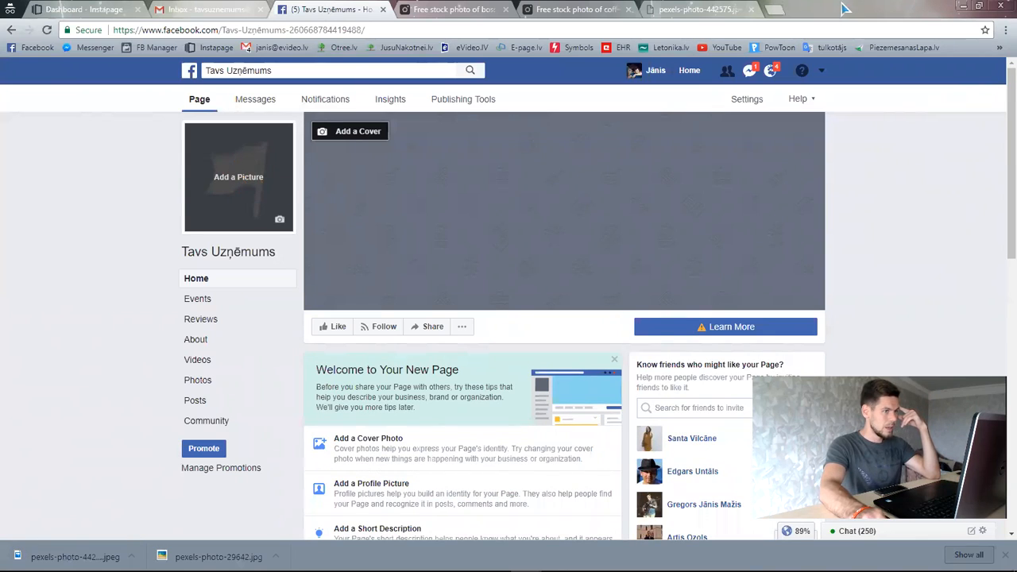
- Go to canva.com in the browser
{"action": "left_click", "coordinate": [691, 10]}
{"action": "left_click", "coordinate": [682, 29]}
{"action": "type", "text": "canve"}
{"action": "key", "text": "Return"}
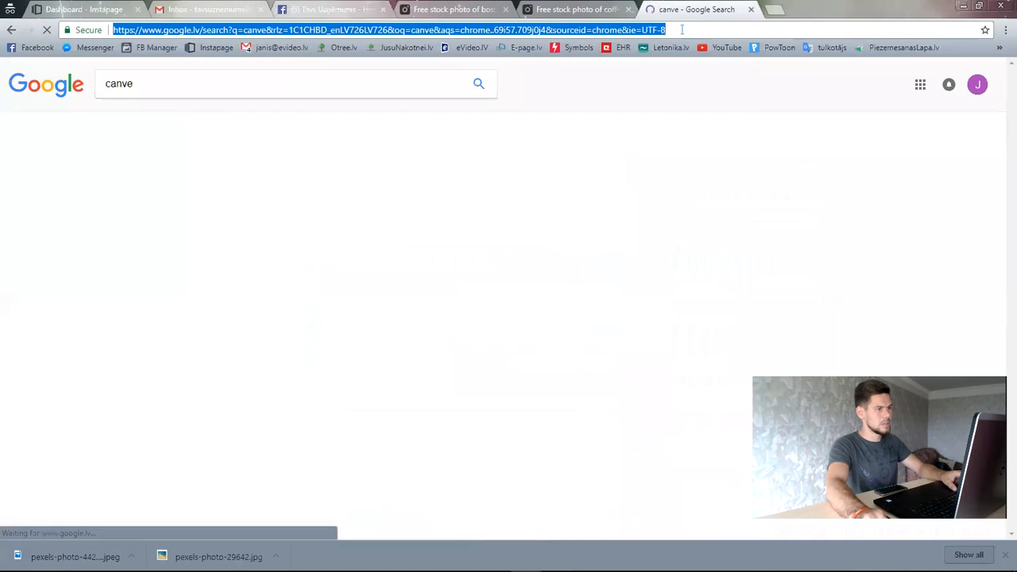
{"action": "type", "text": "canva."}
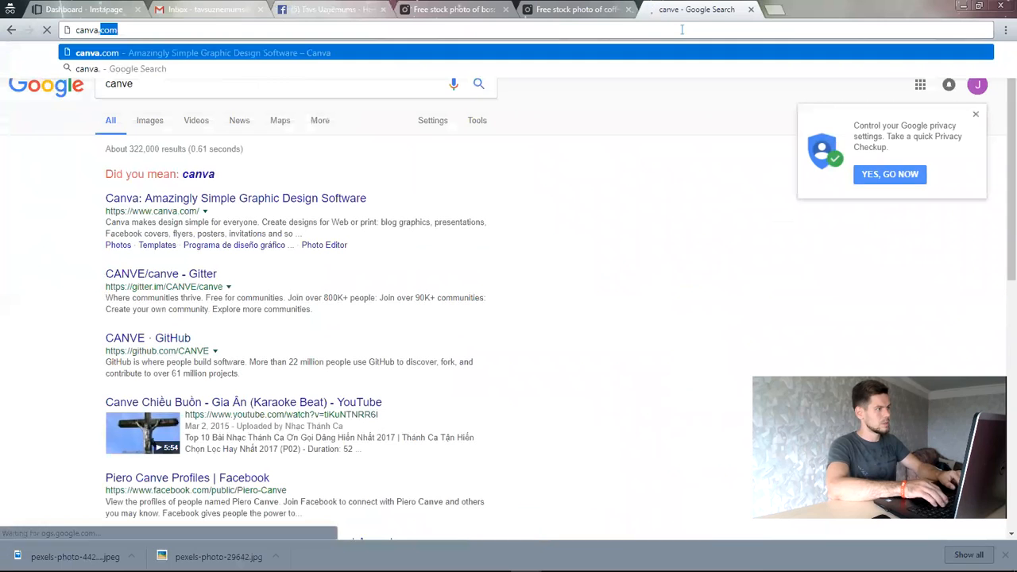
{"action": "key", "text": "Return"}
- Close the leftover Pexels photo tabs and sign up to Canva with Facebook
{"action": "left_click", "coordinate": [616, 11]}
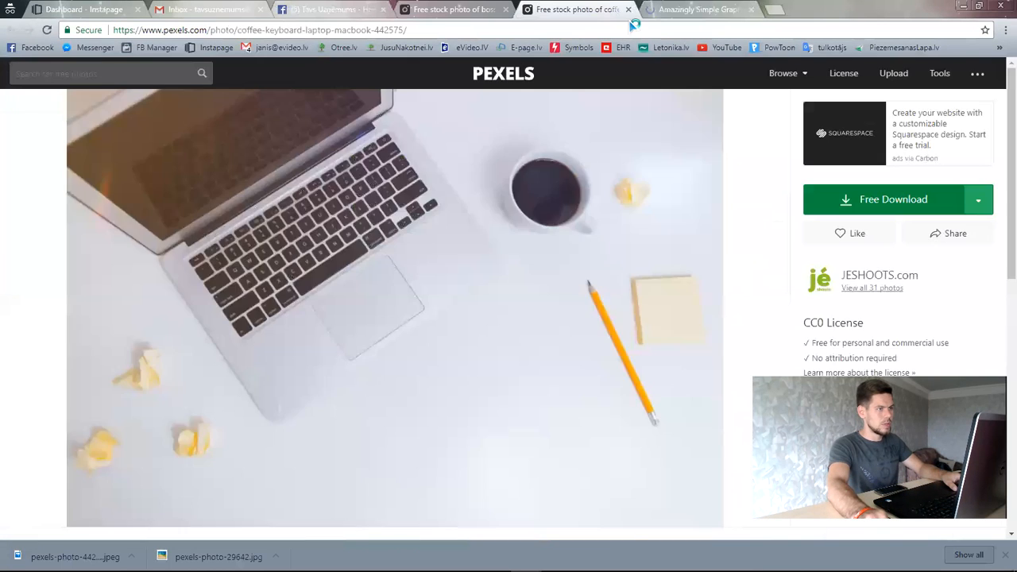
{"action": "left_click", "coordinate": [627, 10]}
{"action": "left_click", "coordinate": [488, 9]}
{"action": "left_click", "coordinate": [506, 9]}
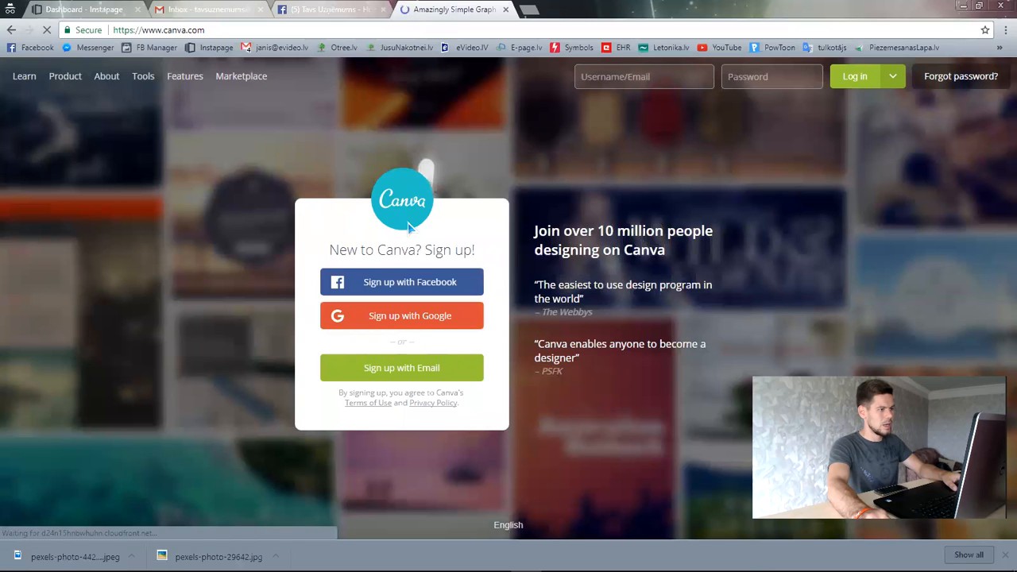
{"action": "left_click_drag", "start_coordinate": [205, 30], "coordinate": [112, 30]}
{"action": "left_click_drag", "start_coordinate": [211, 30], "coordinate": [142, 30]}
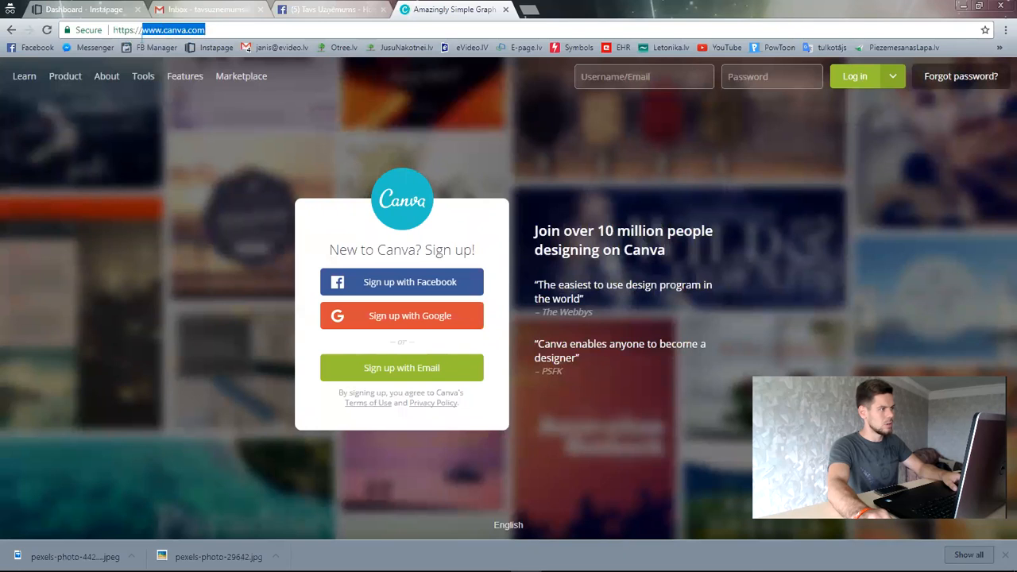
{"action": "left_click", "coordinate": [208, 30]}
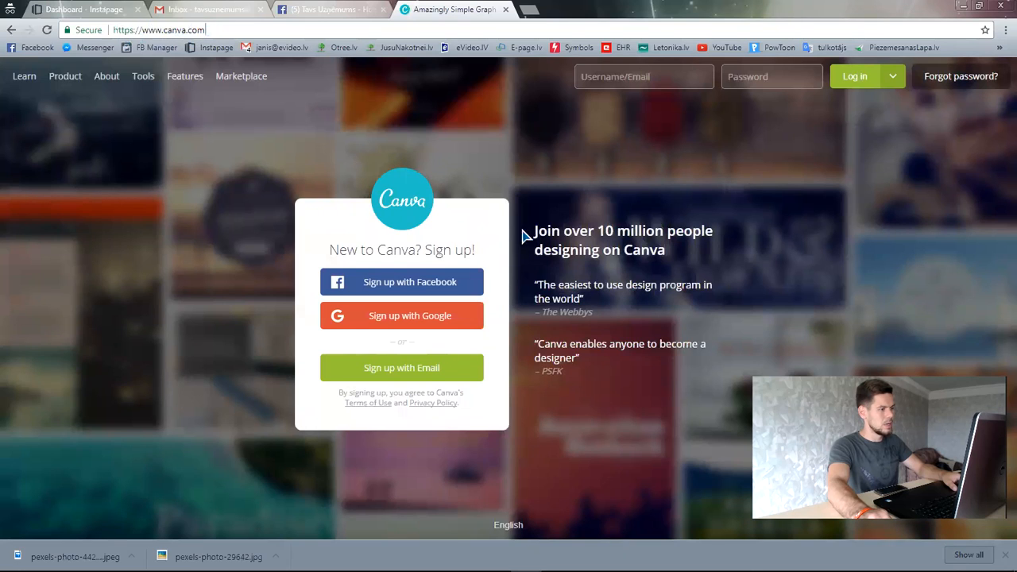
{"action": "left_click", "coordinate": [398, 287]}
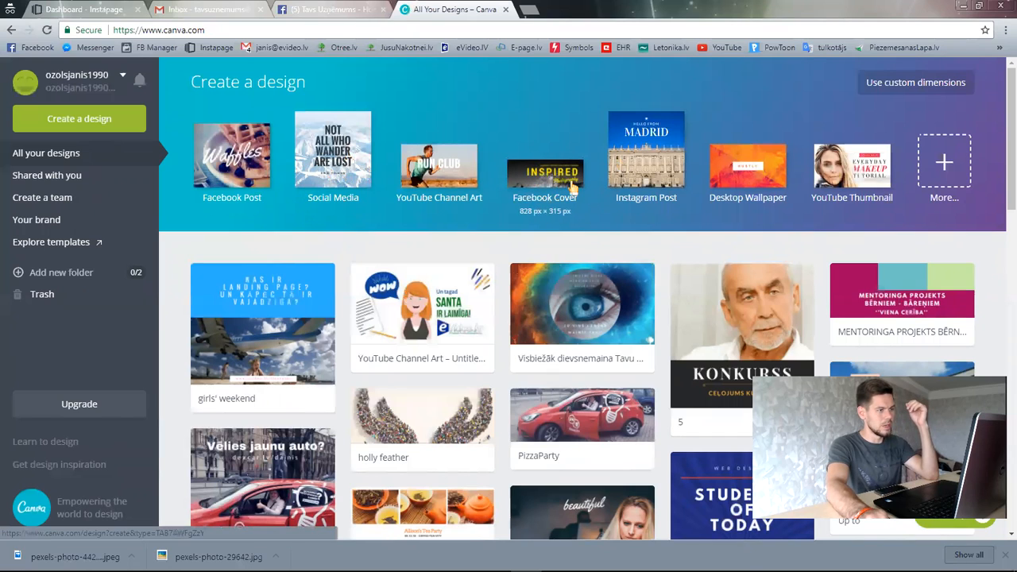
- Start a blank Facebook Cover design from the Canva dashboard and switch to its editor tab
{"action": "left_click", "coordinate": [304, 9]}
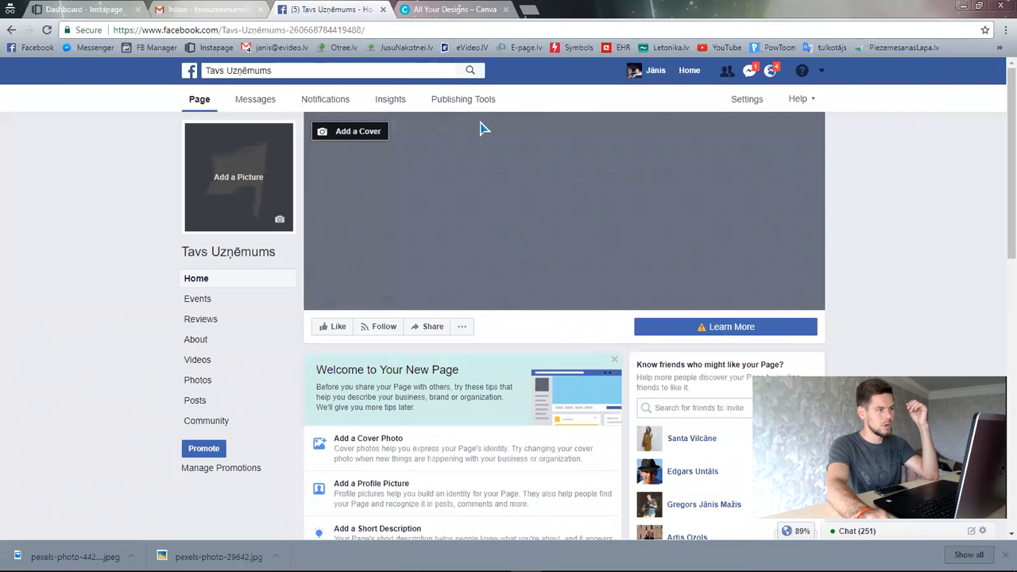
{"action": "left_click", "coordinate": [442, 14]}
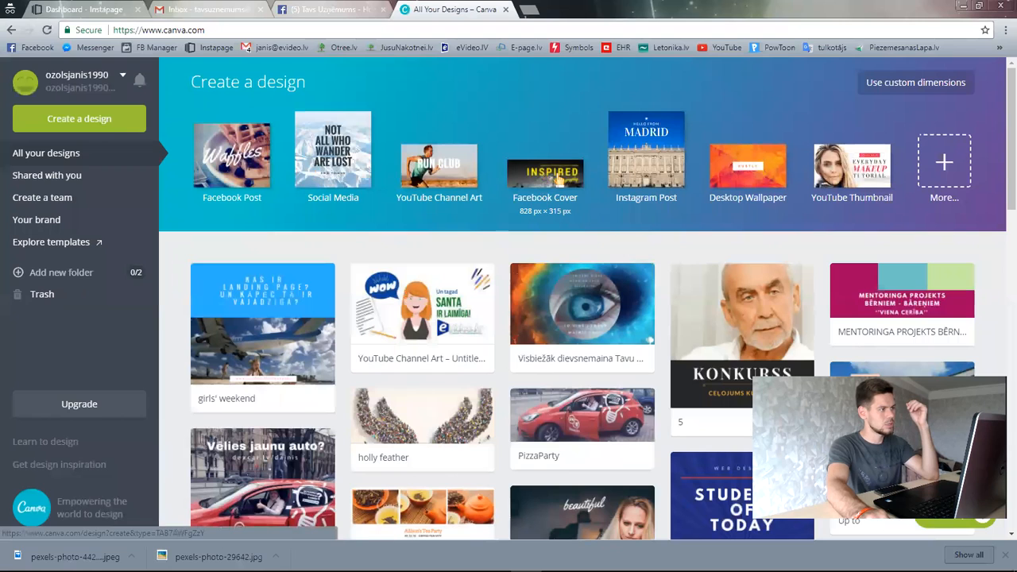
{"action": "left_click_drag", "start_coordinate": [220, 34], "coordinate": [200, 33]}
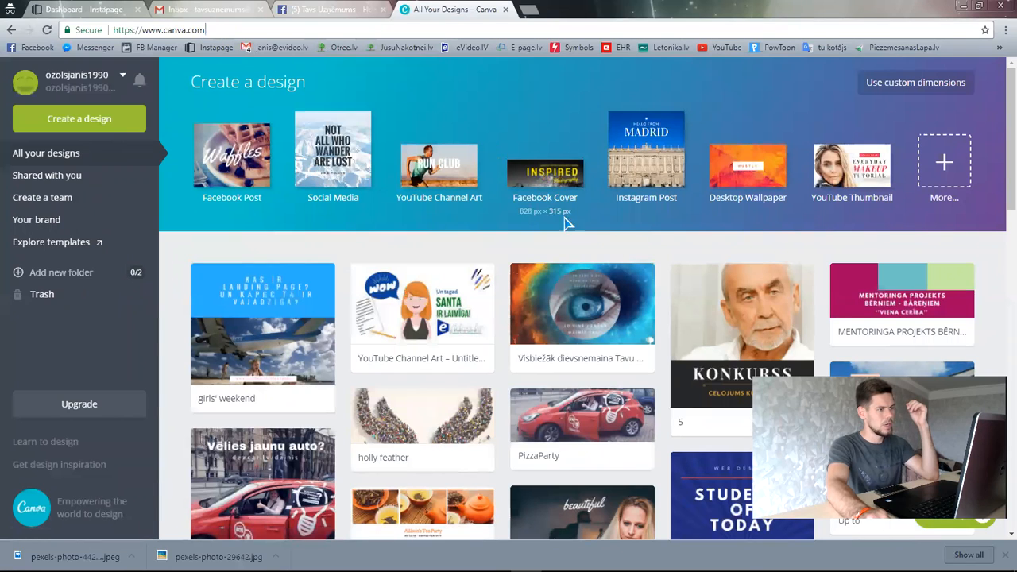
{"action": "left_click", "coordinate": [555, 185]}
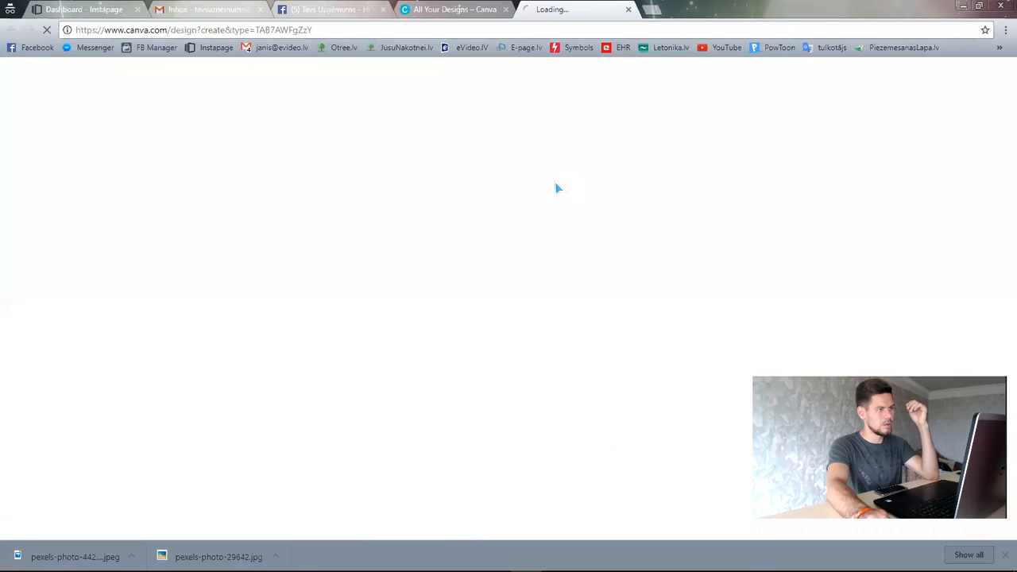
{"action": "key", "text": "ctrl+shift+Tab"}
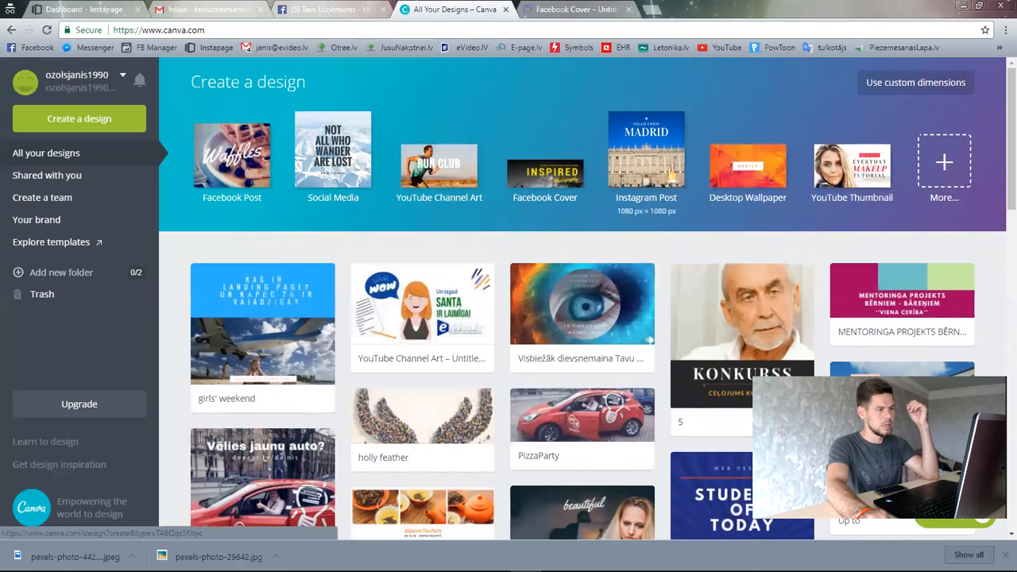
{"action": "scroll", "coordinate": [672, 362], "scroll_direction": "down", "scroll_amount": 5}
{"action": "scroll", "coordinate": [795, 238], "scroll_direction": "up", "scroll_amount": 5}
{"action": "left_click", "coordinate": [957, 164]}
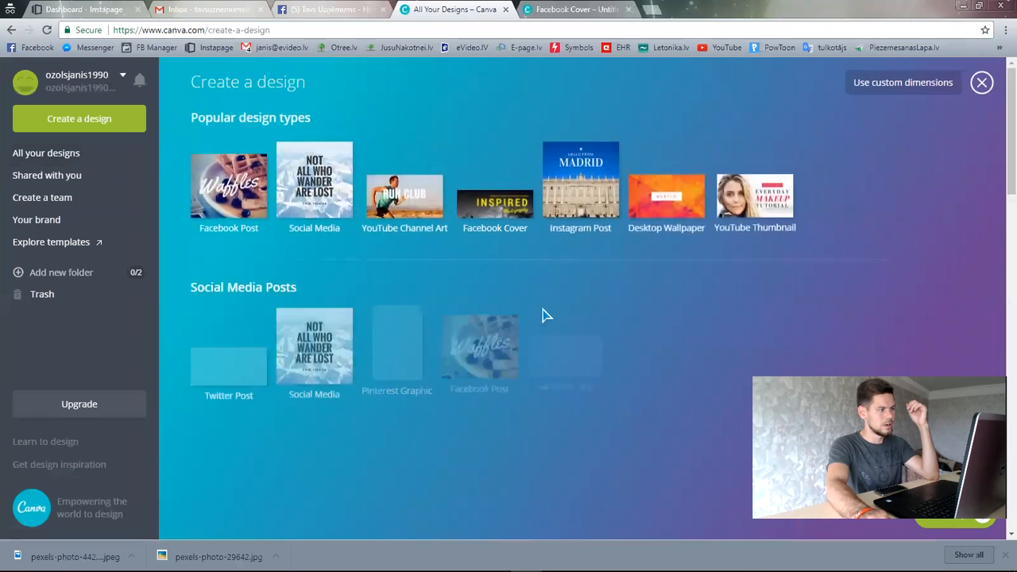
{"action": "scroll", "coordinate": [530, 411], "scroll_direction": "down", "scroll_amount": 3}
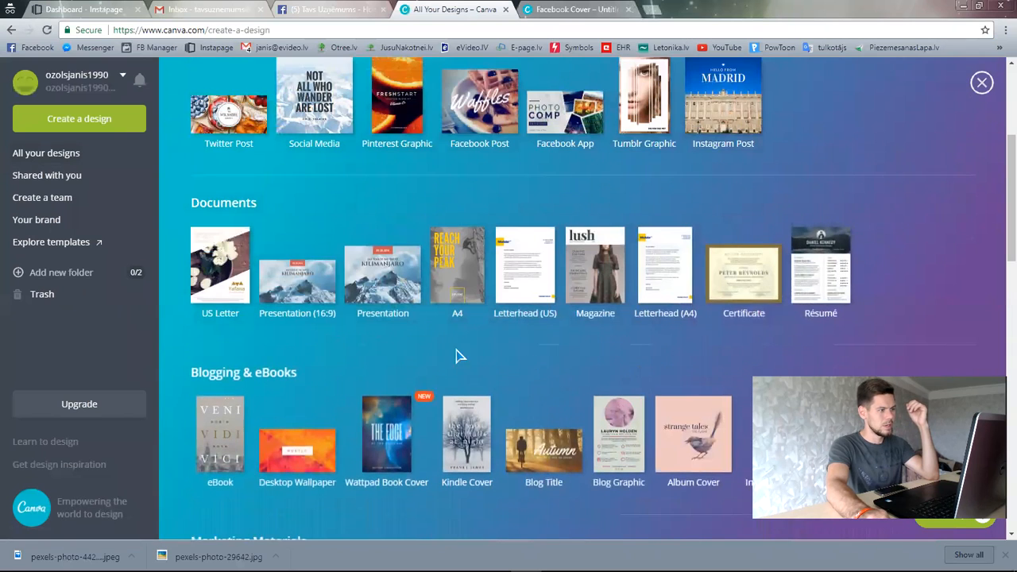
{"action": "scroll", "coordinate": [288, 314], "scroll_direction": "down", "scroll_amount": 4}
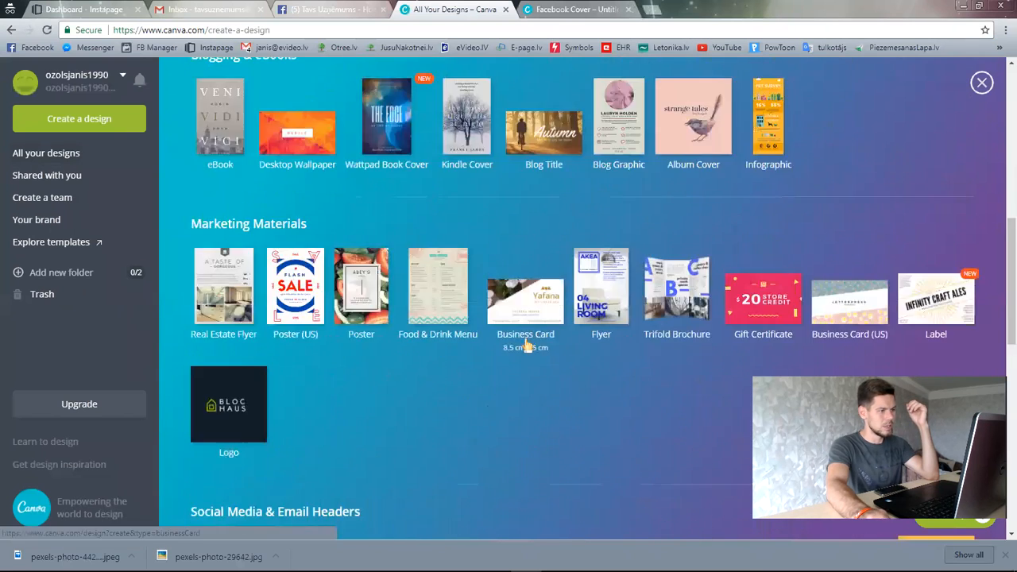
{"action": "scroll", "coordinate": [595, 365], "scroll_direction": "up", "scroll_amount": 7}
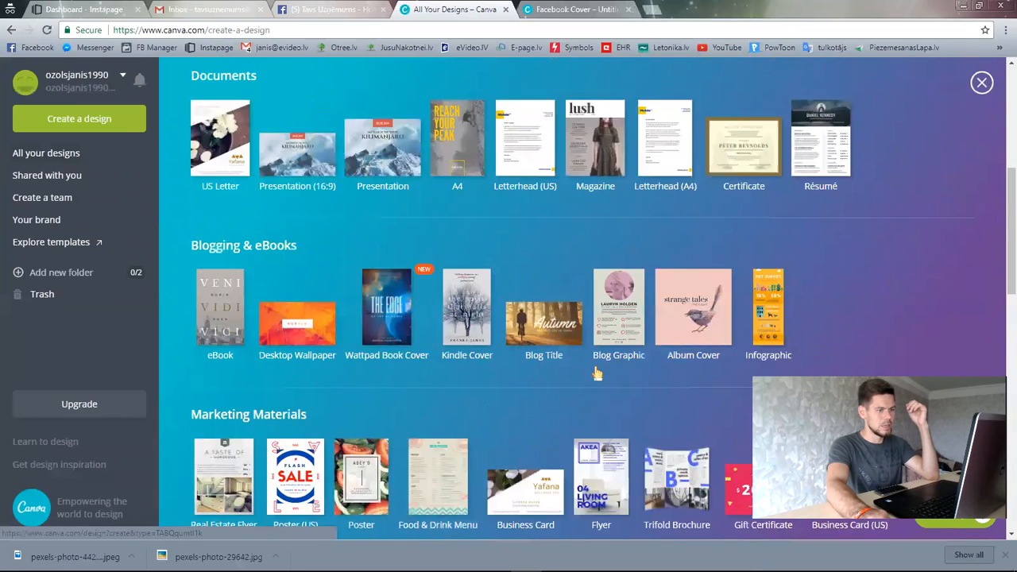
{"action": "left_click", "coordinate": [595, 9]}
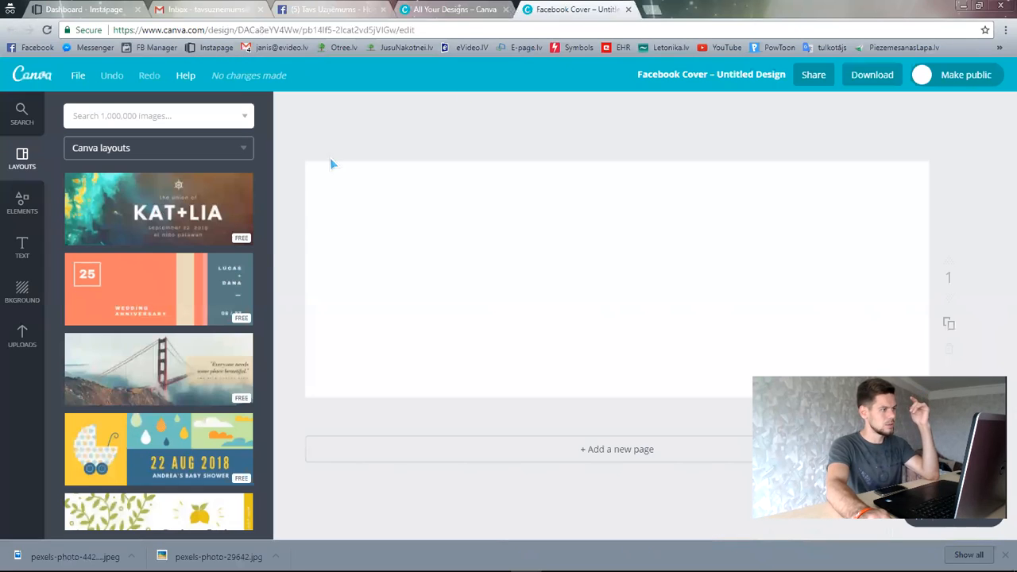
- Apply the free starry-sky 'Do what is right not what is easy' layout to the cover
{"action": "scroll", "coordinate": [219, 296], "scroll_direction": "down", "scroll_amount": 5}
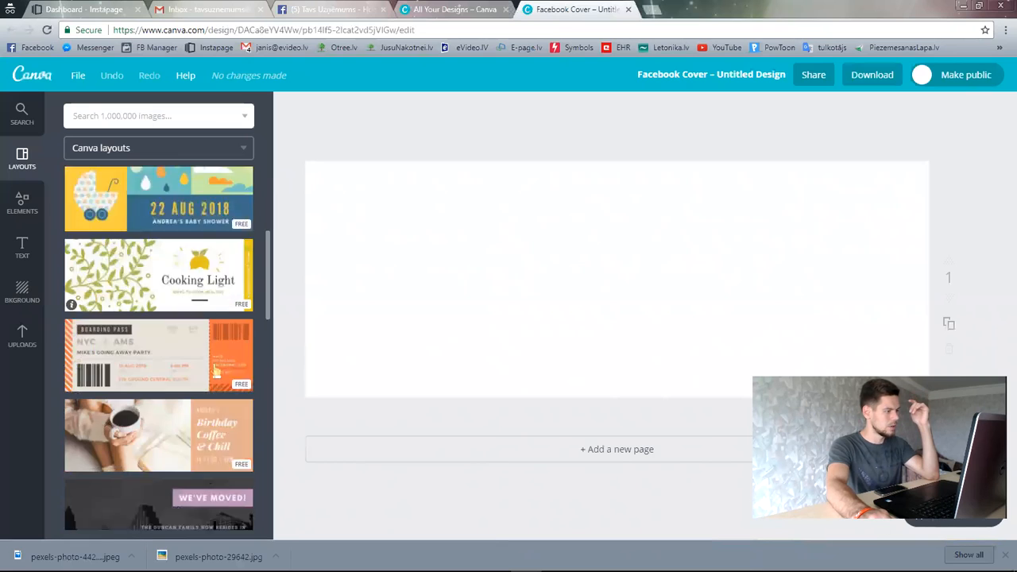
{"action": "scroll", "coordinate": [203, 352], "scroll_direction": "down", "scroll_amount": 5}
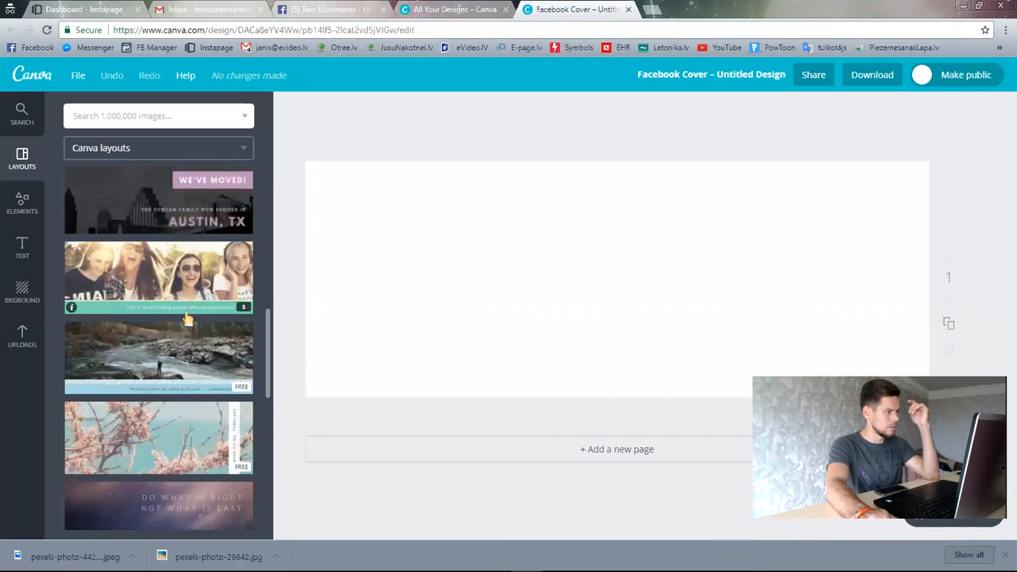
{"action": "scroll", "coordinate": [190, 333], "scroll_direction": "down", "scroll_amount": 6}
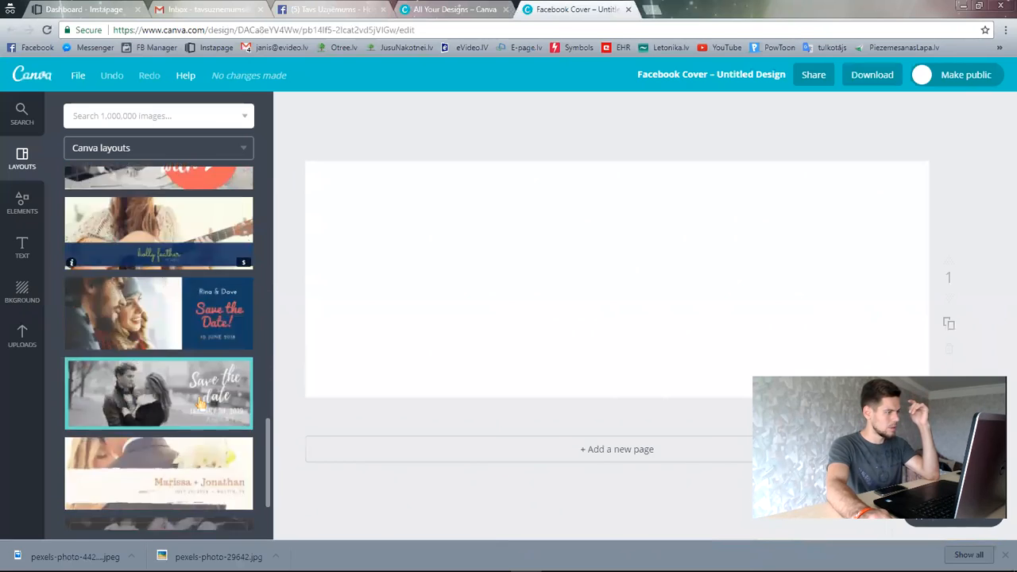
{"action": "scroll", "coordinate": [200, 404], "scroll_direction": "down", "scroll_amount": 2}
{"action": "scroll", "coordinate": [200, 405], "scroll_direction": "down", "scroll_amount": 8}
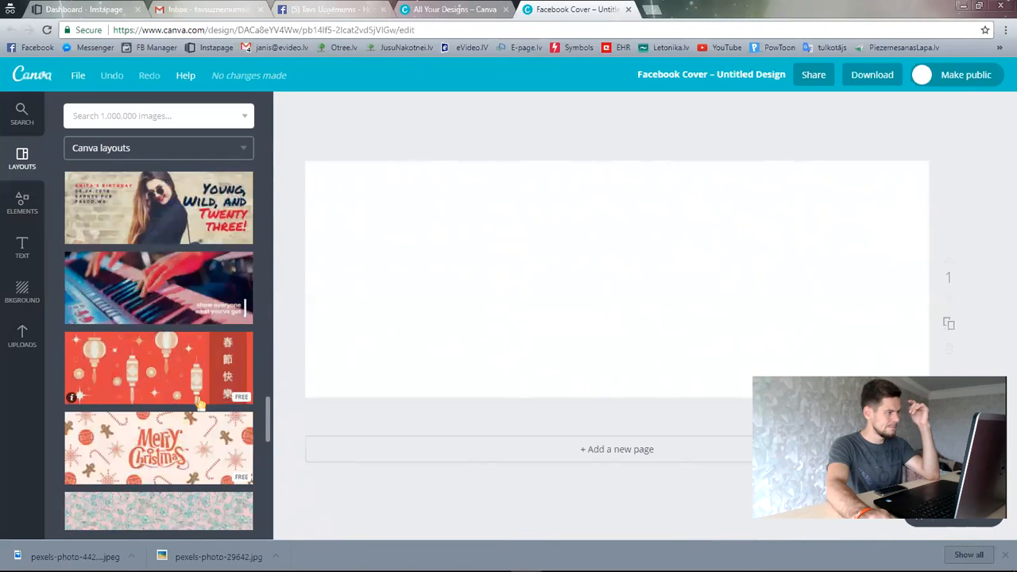
{"action": "scroll", "coordinate": [200, 405], "scroll_direction": "down", "scroll_amount": 10}
{"action": "scroll", "coordinate": [200, 404], "scroll_direction": "up", "scroll_amount": 15}
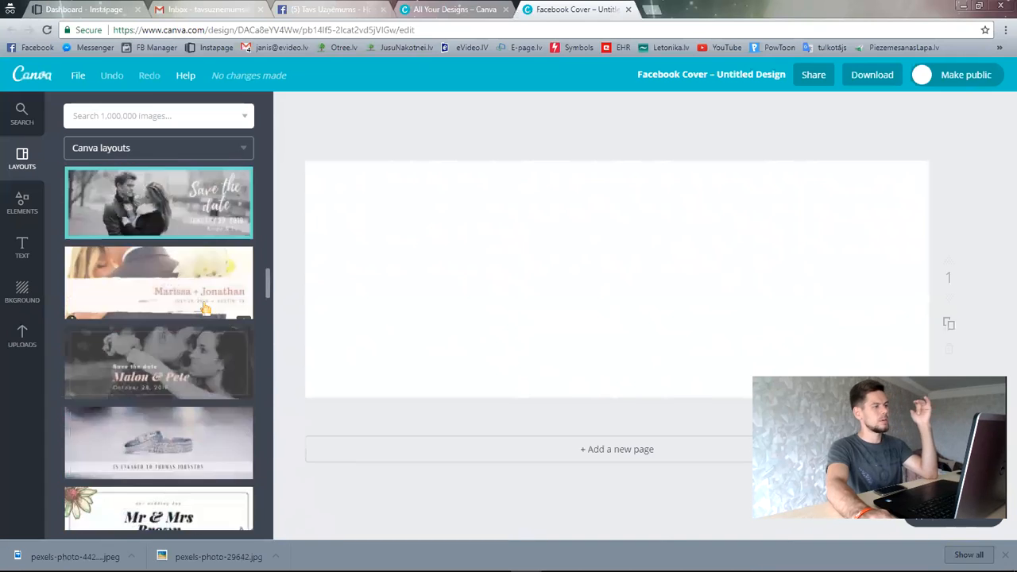
{"action": "scroll", "coordinate": [200, 306], "scroll_direction": "up", "scroll_amount": 6}
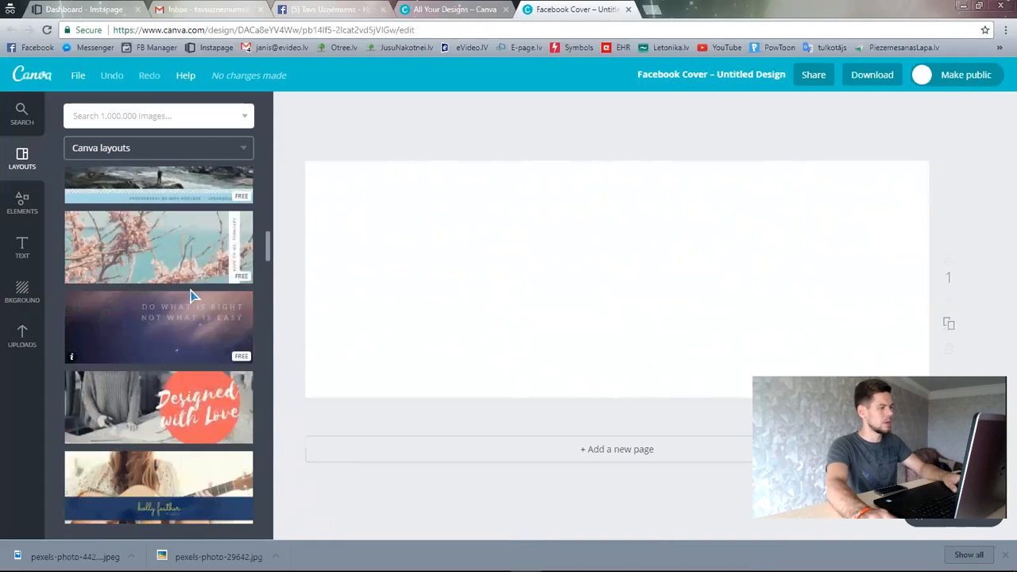
{"action": "left_click", "coordinate": [192, 318]}
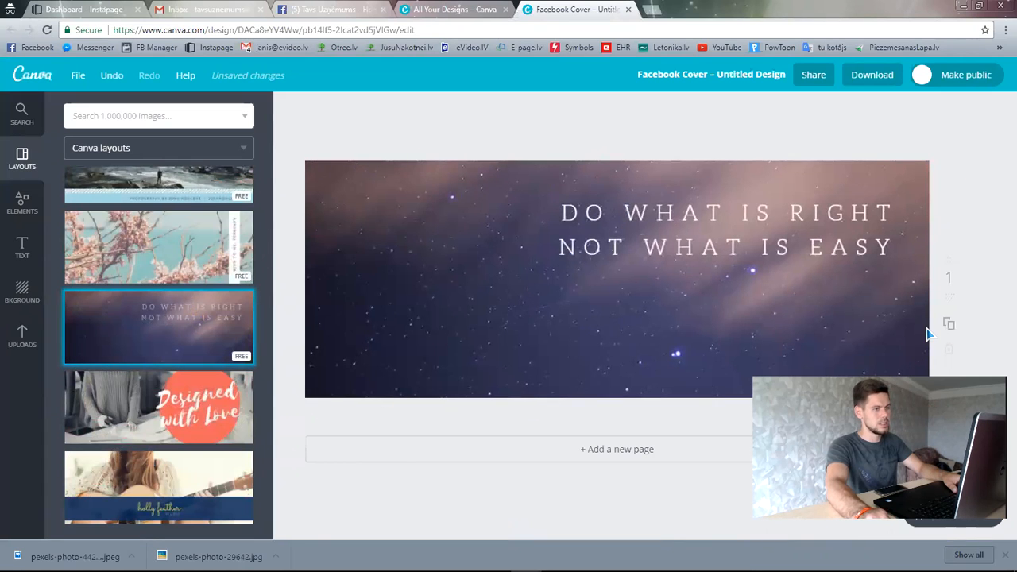
- Upload pexels-photo-442575 from 2017 > PiezemesanasLapa.lv > Tavsuznemums.lv as the Page cover photo
{"action": "left_click", "coordinate": [453, 8]}
{"action": "left_click", "coordinate": [332, 9]}
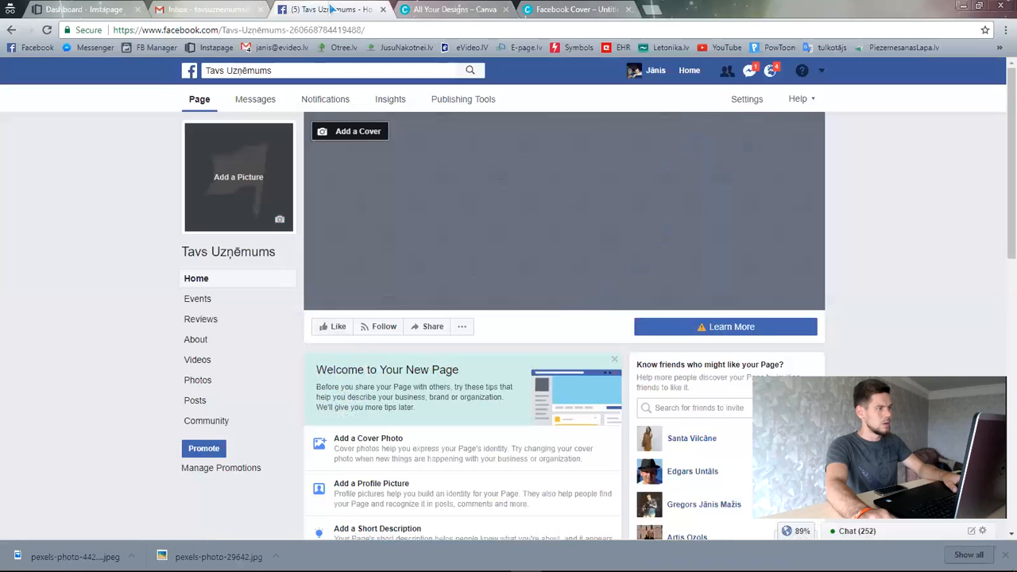
{"action": "left_click", "coordinate": [362, 133]}
{"action": "left_click", "coordinate": [350, 163]}
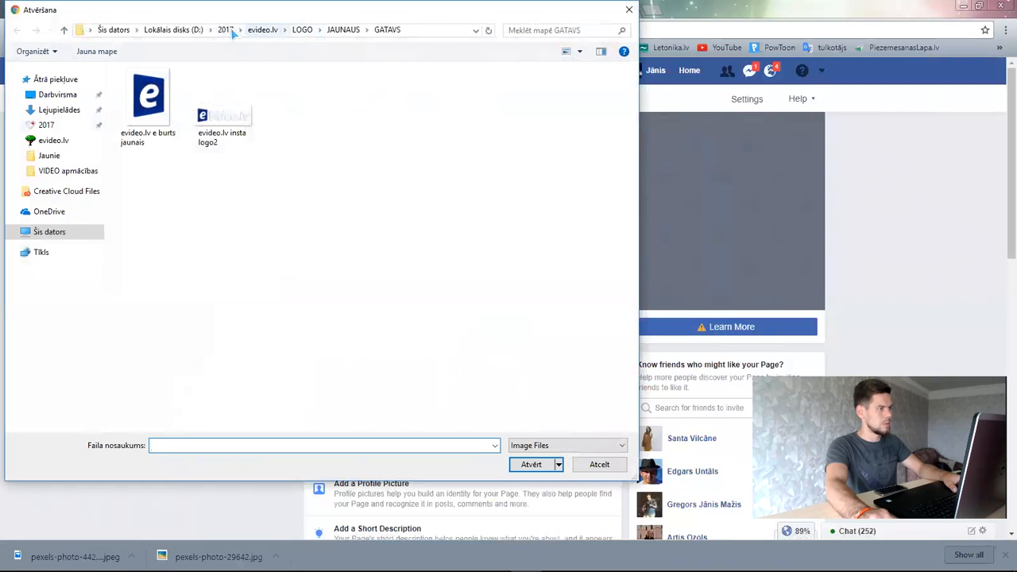
{"action": "left_click", "coordinate": [228, 29]}
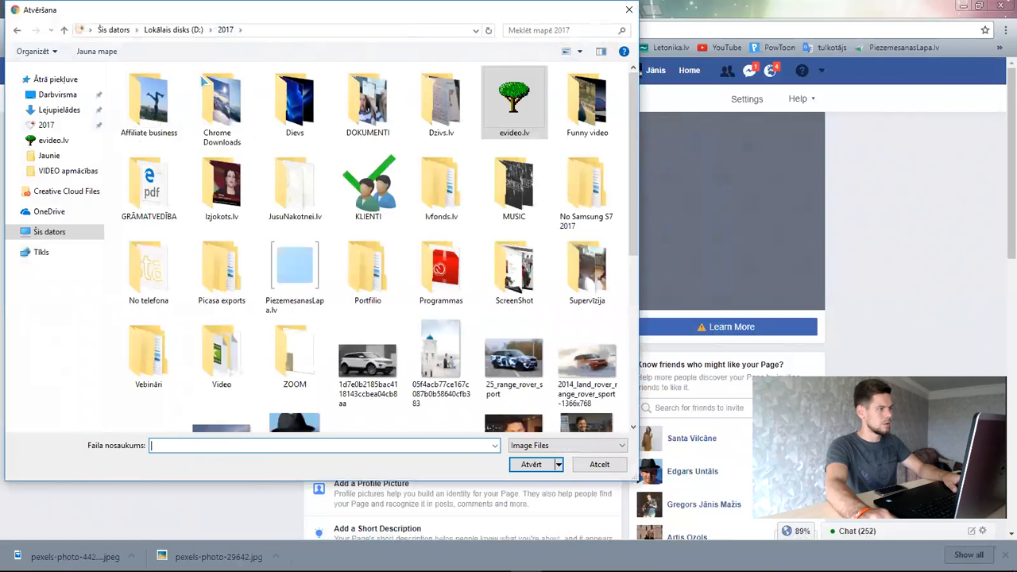
{"action": "double_click", "coordinate": [322, 278]}
{"action": "double_click", "coordinate": [161, 113]}
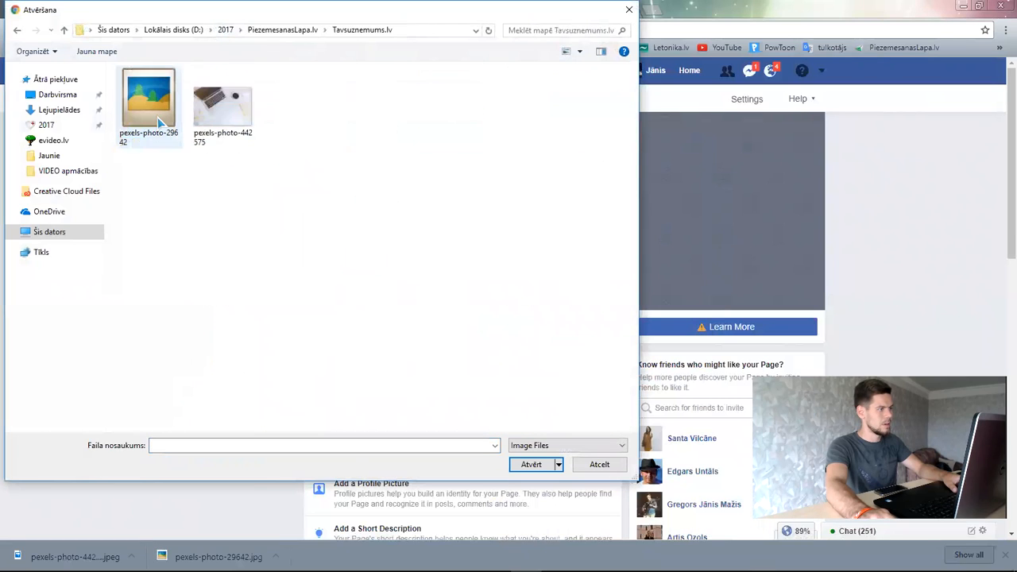
{"action": "left_click", "coordinate": [237, 124]}
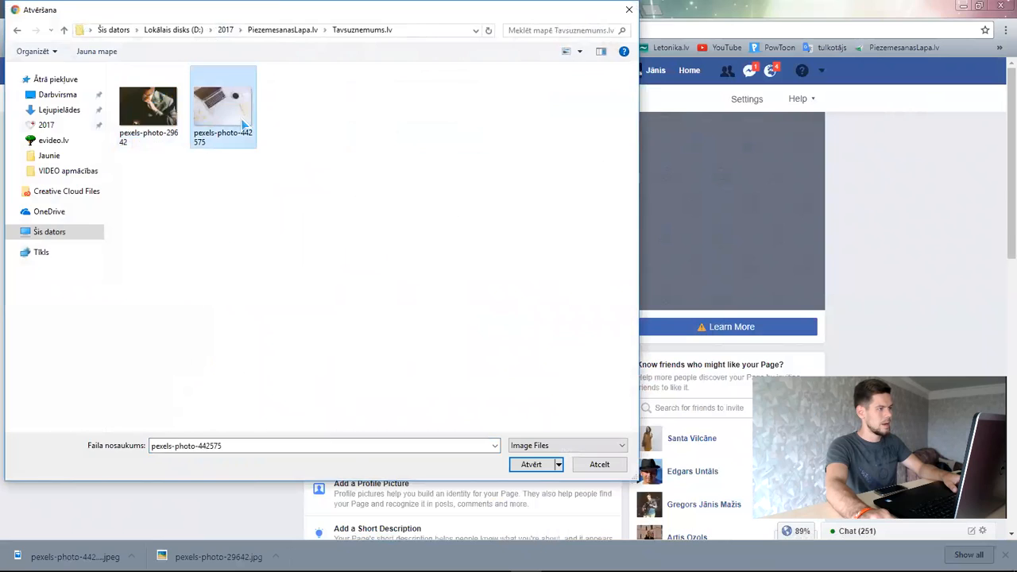
{"action": "double_click", "coordinate": [243, 123]}
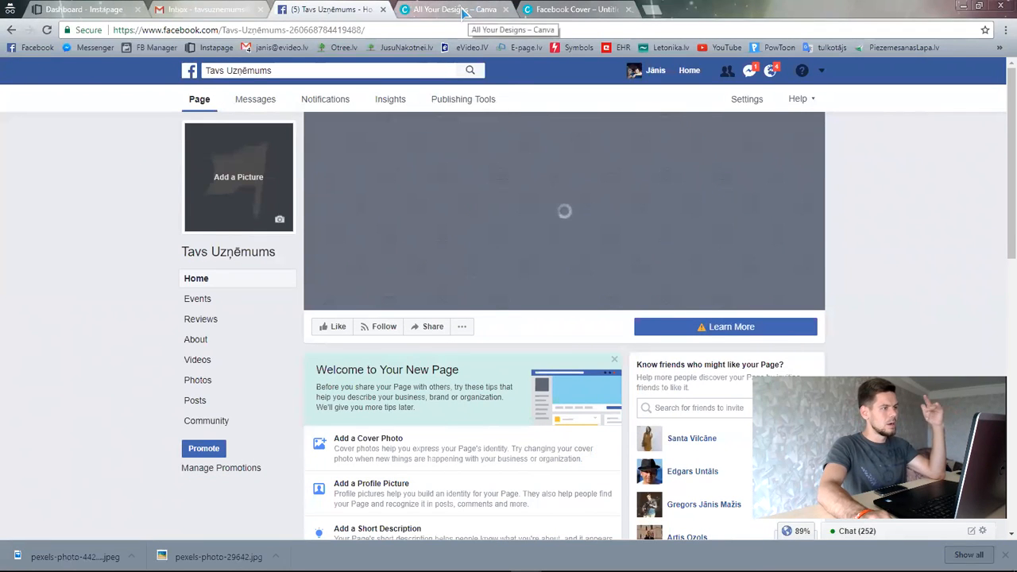
- Load pexels.com in the current browser tab
{"action": "left_click", "coordinate": [573, 9]}
{"action": "left_click", "coordinate": [519, 29]}
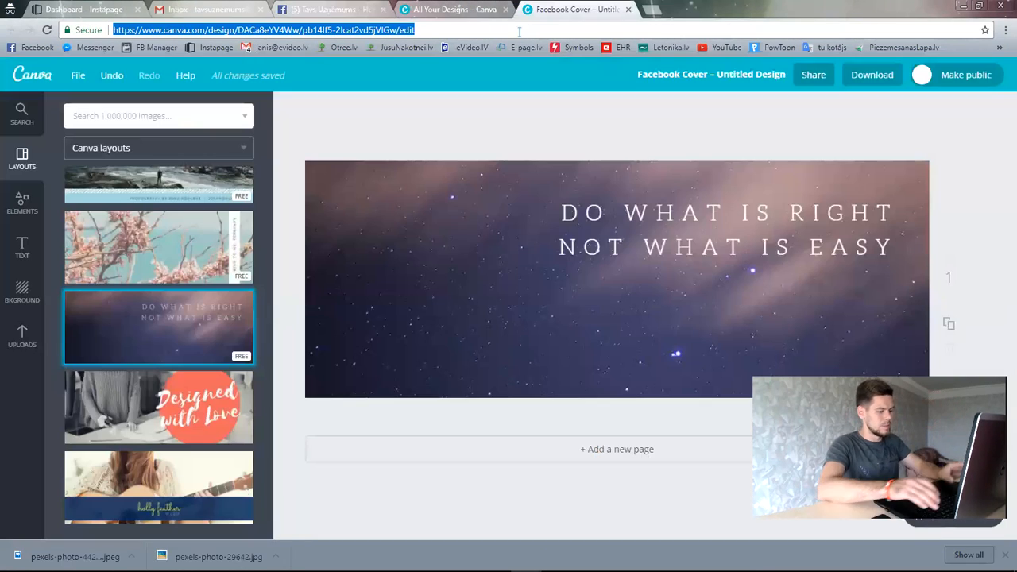
{"action": "type", "text": "pex"}
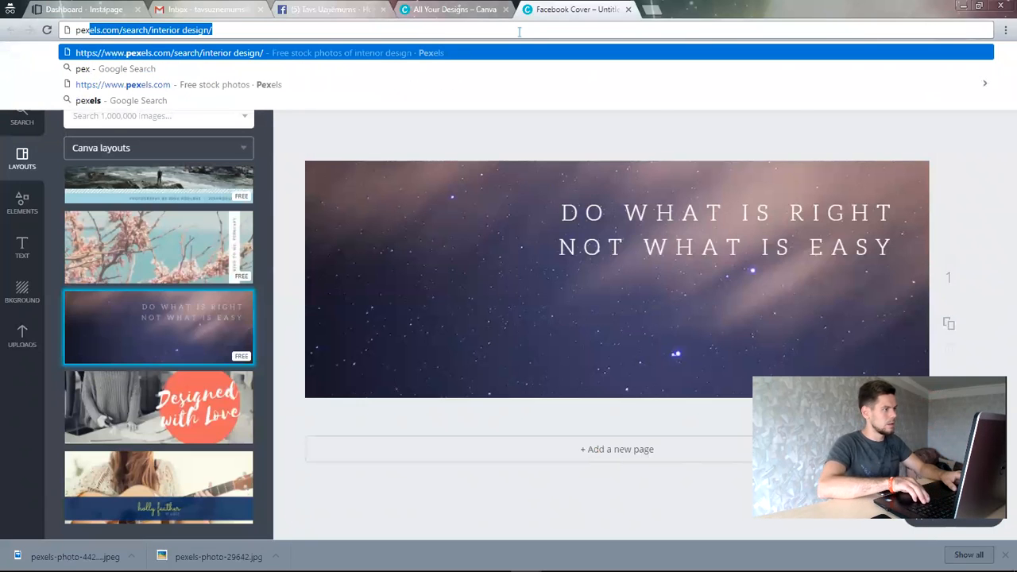
{"action": "type", "text": "els.com/"}
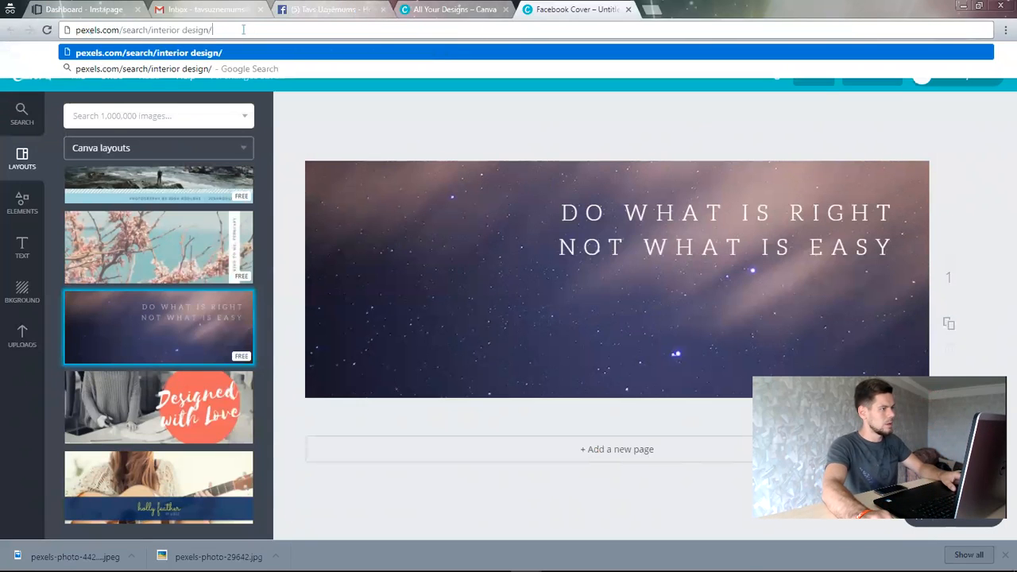
{"action": "key", "text": "Delete"}
{"action": "key", "text": "Return"}
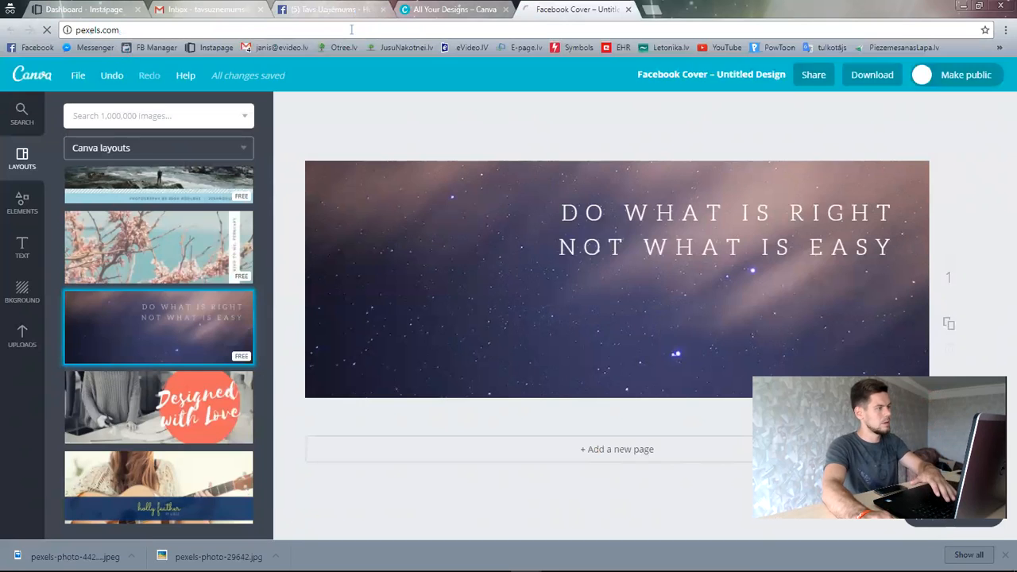
- Search Pexels for 'smiling people' and scroll through the photo results
{"action": "type", "text": "s"}
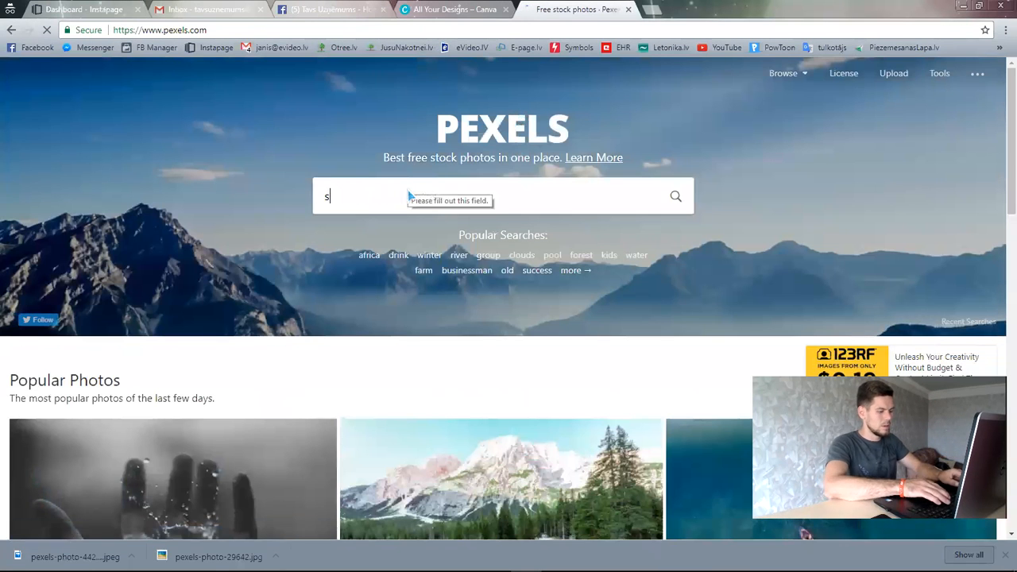
{"action": "type", "text": "miling people"}
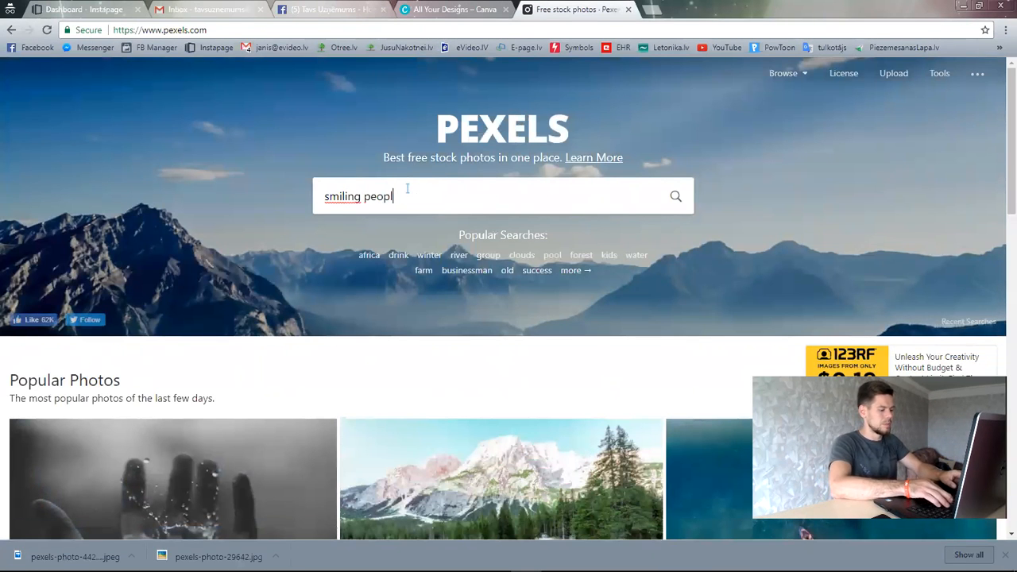
{"action": "key", "text": "Return"}
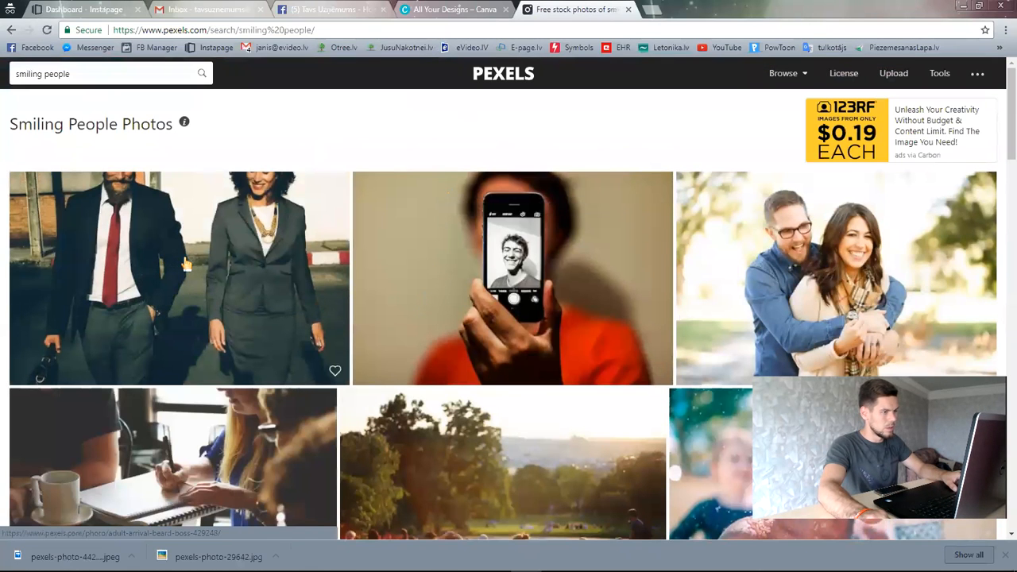
{"action": "scroll", "coordinate": [826, 299], "scroll_direction": "down", "scroll_amount": 4}
{"action": "scroll", "coordinate": [674, 319], "scroll_direction": "down", "scroll_amount": 2}
{"action": "scroll", "coordinate": [672, 318], "scroll_direction": "up", "scroll_amount": 3}
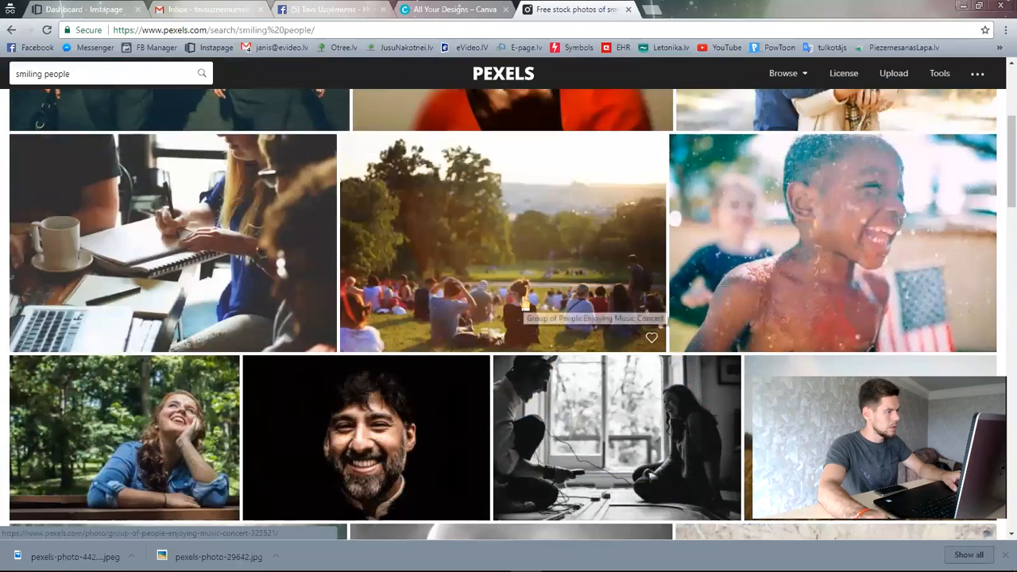
{"action": "scroll", "coordinate": [591, 306], "scroll_direction": "down", "scroll_amount": 4}
{"action": "scroll", "coordinate": [675, 316], "scroll_direction": "up", "scroll_amount": 2}
{"action": "scroll", "coordinate": [676, 316], "scroll_direction": "down", "scroll_amount": 3}
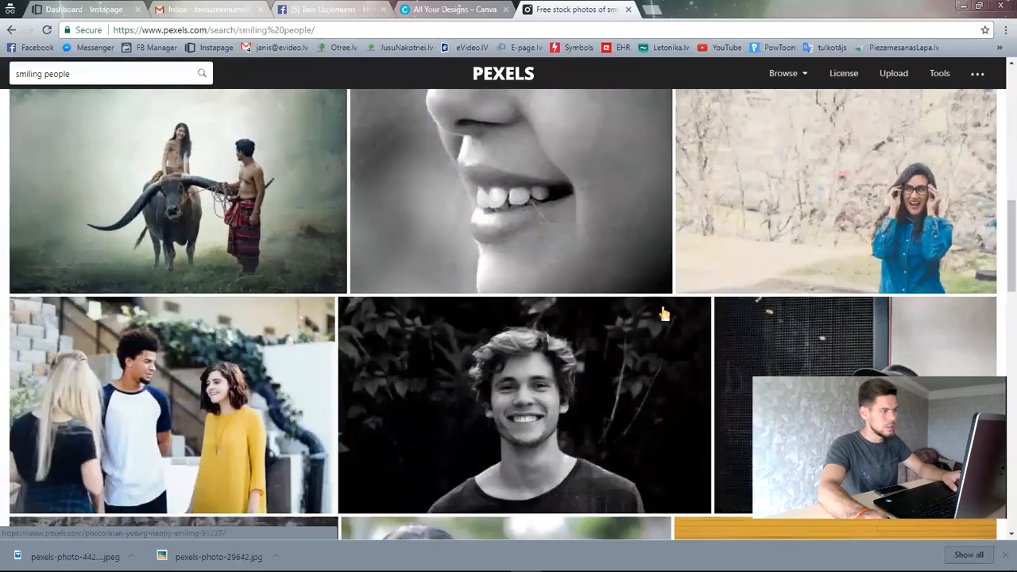
{"action": "scroll", "coordinate": [664, 315], "scroll_direction": "down", "scroll_amount": 2}
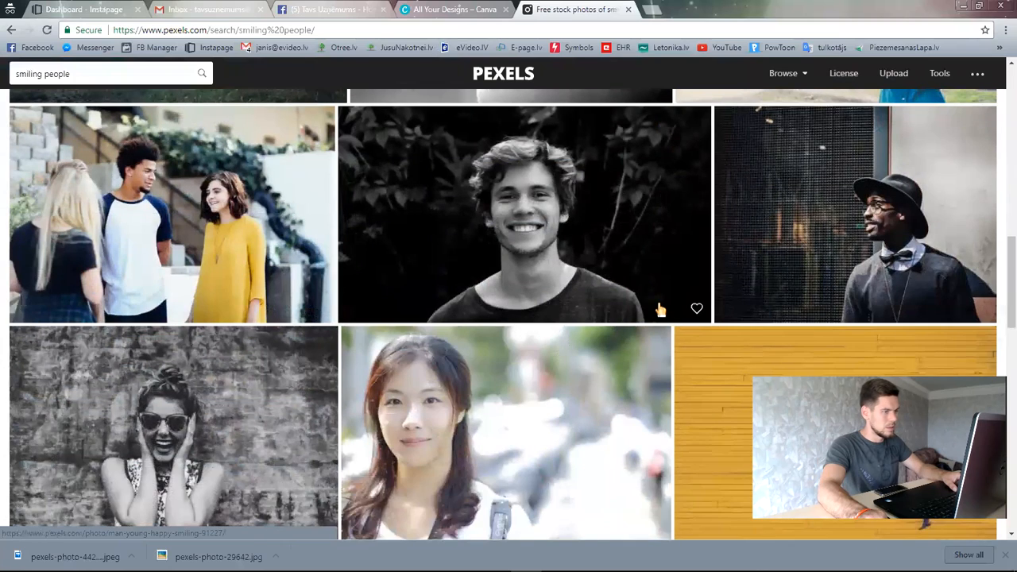
{"action": "scroll", "coordinate": [543, 278], "scroll_direction": "down", "scroll_amount": 7}
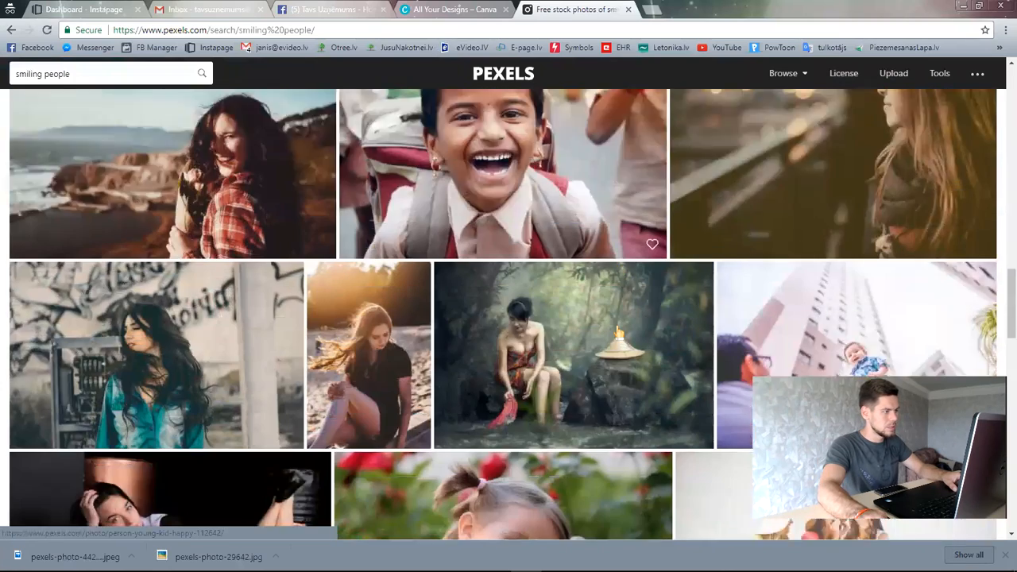
{"action": "scroll", "coordinate": [619, 332], "scroll_direction": "down", "scroll_amount": 5}
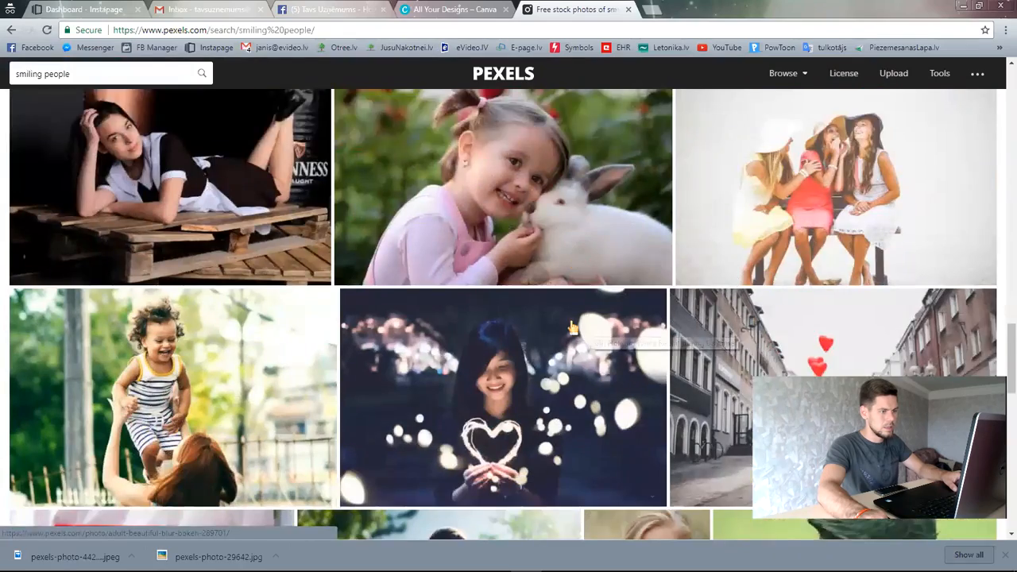
{"action": "scroll", "coordinate": [572, 327], "scroll_direction": "down", "scroll_amount": 3}
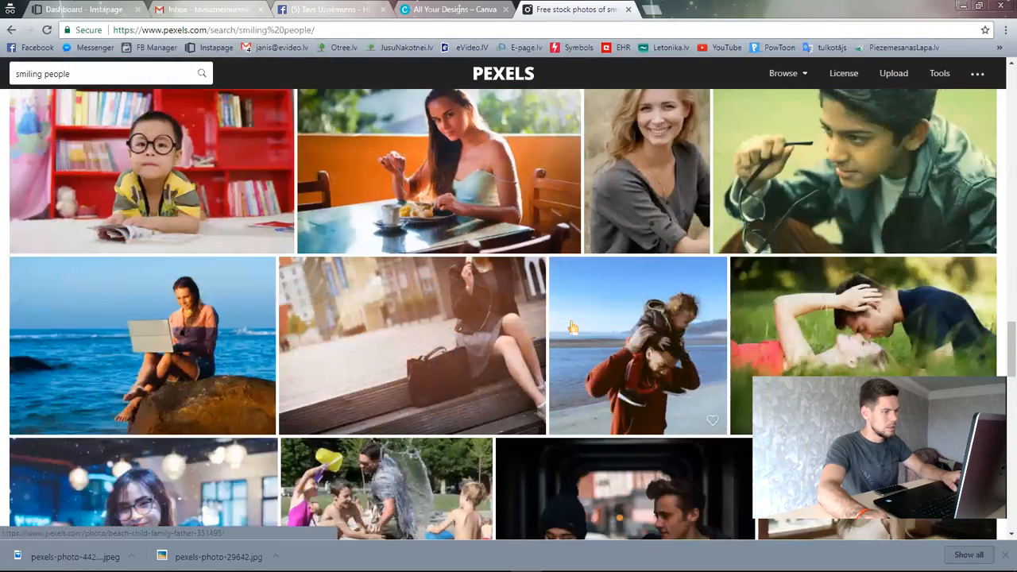
{"action": "left_click_drag", "start_coordinate": [1011, 343], "coordinate": [956, 88]}
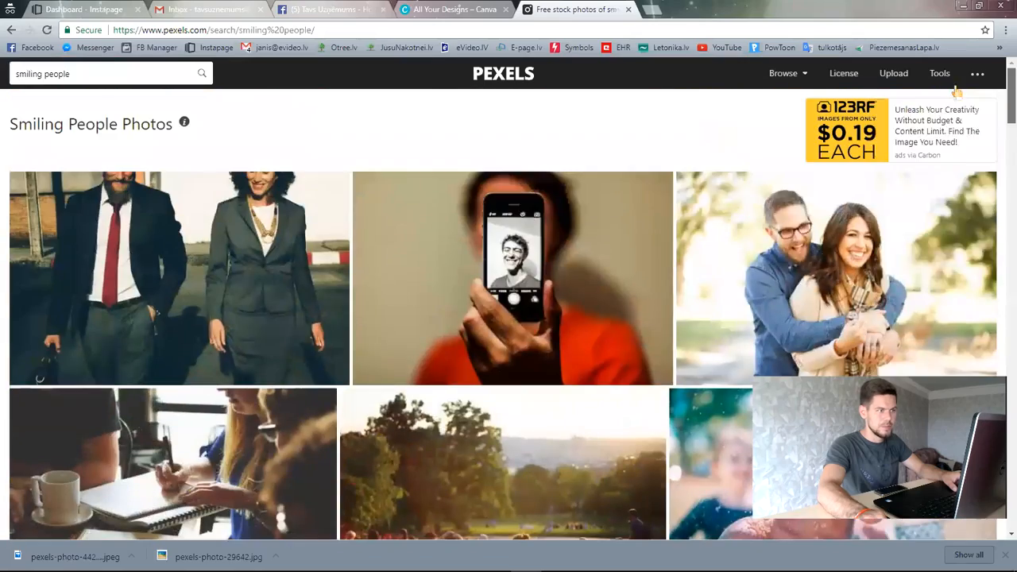
- Refine the Pexels search to 'smiling people business' and browse the results
{"action": "left_click", "coordinate": [82, 72]}
{"action": "type", "text": "business"}
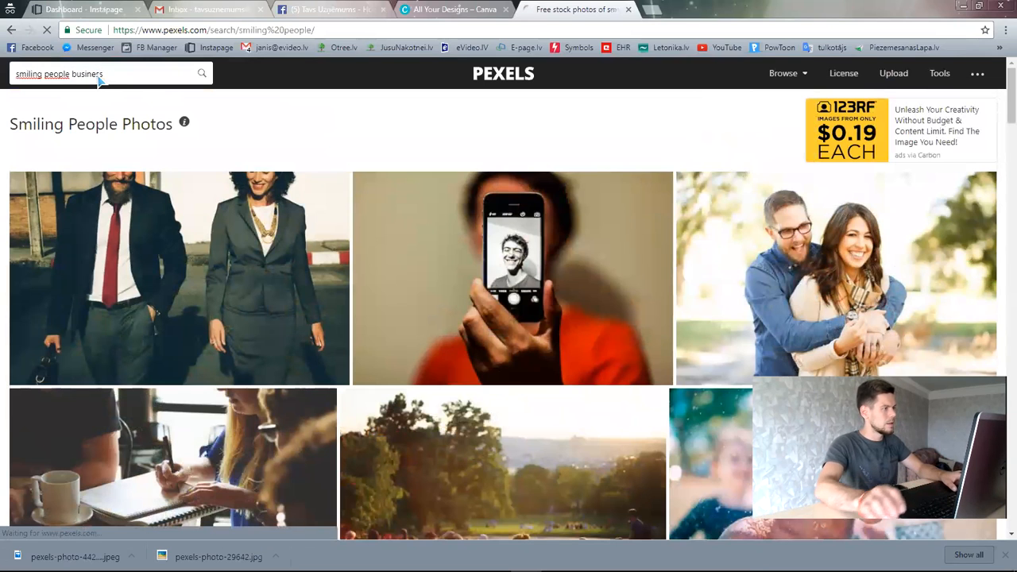
{"action": "left_click", "coordinate": [201, 73]}
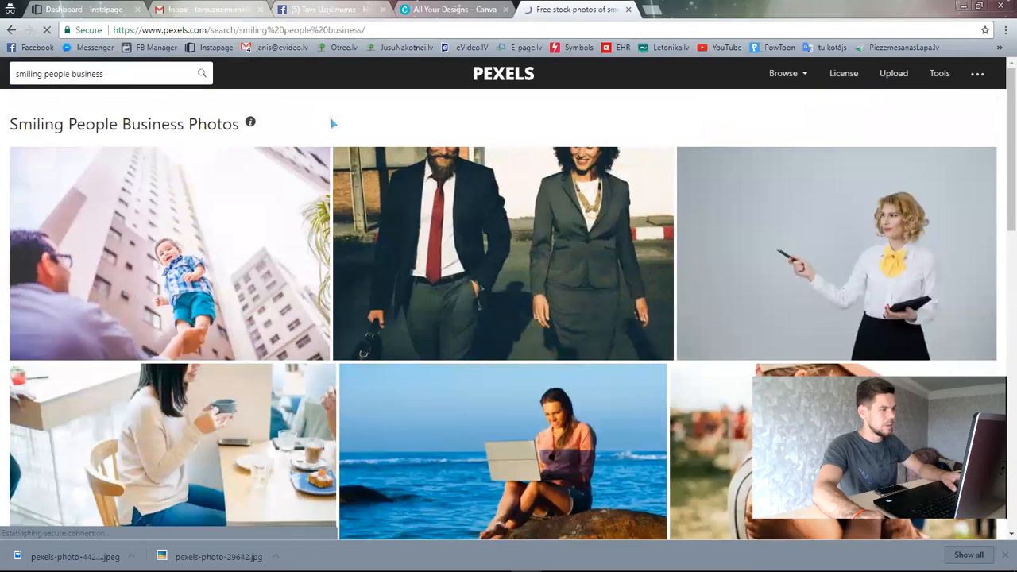
{"action": "scroll", "coordinate": [483, 299], "scroll_direction": "down", "scroll_amount": 3}
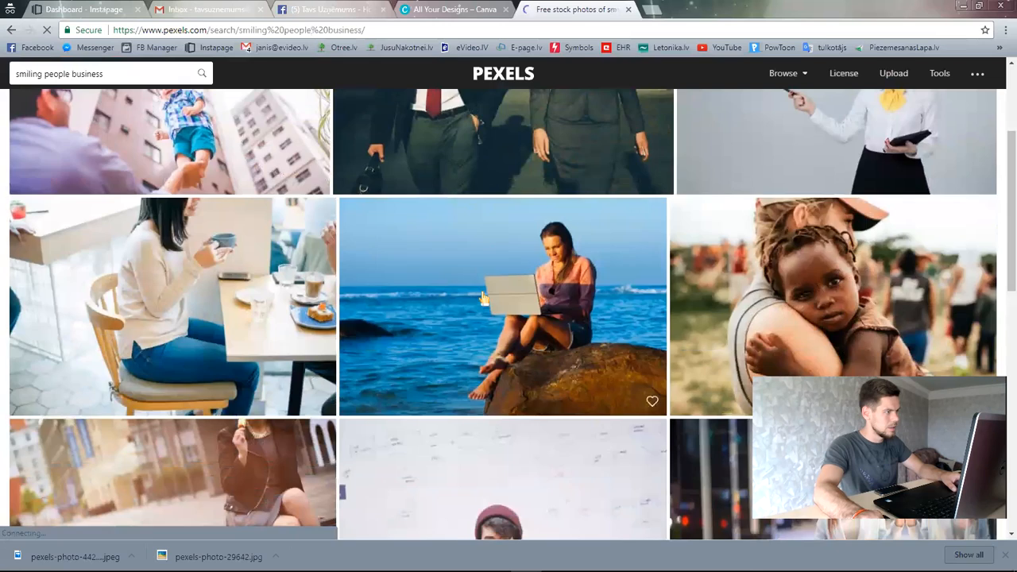
{"action": "scroll", "coordinate": [484, 298], "scroll_direction": "up", "scroll_amount": 2}
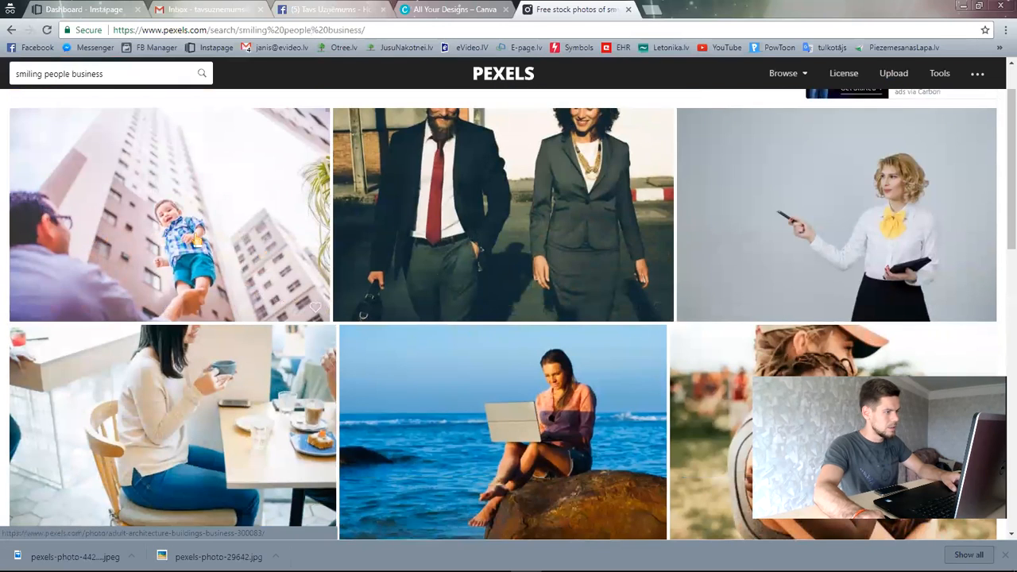
{"action": "scroll", "coordinate": [333, 211], "scroll_direction": "down", "scroll_amount": 2}
- Consider the beach laptop photo, then scroll further down the results
{"action": "right_click", "coordinate": [550, 230]}
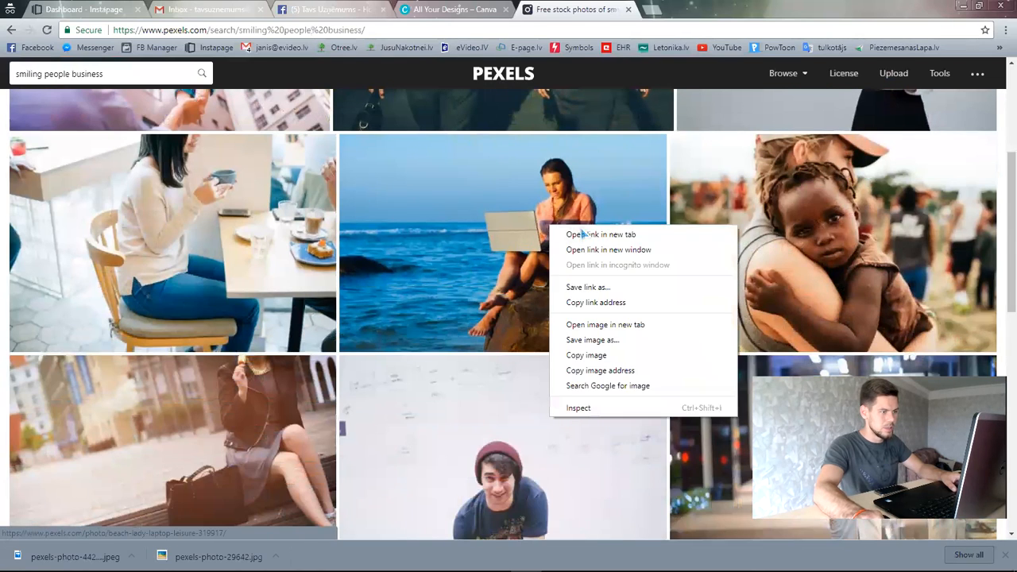
{"action": "key", "text": "Escape"}
{"action": "scroll", "coordinate": [514, 305], "scroll_direction": "down", "scroll_amount": 3}
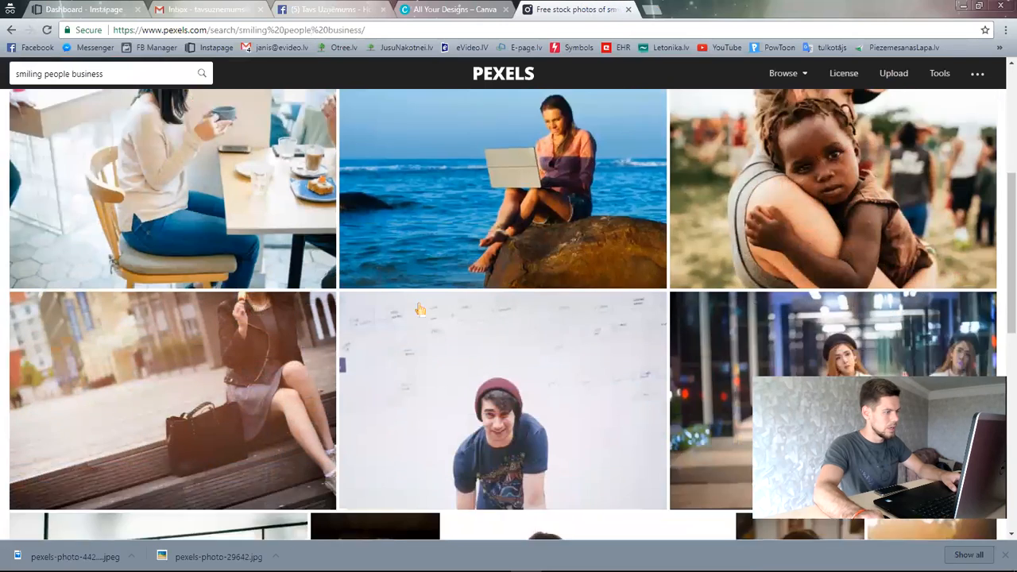
{"action": "scroll", "coordinate": [515, 304], "scroll_direction": "down", "scroll_amount": 3}
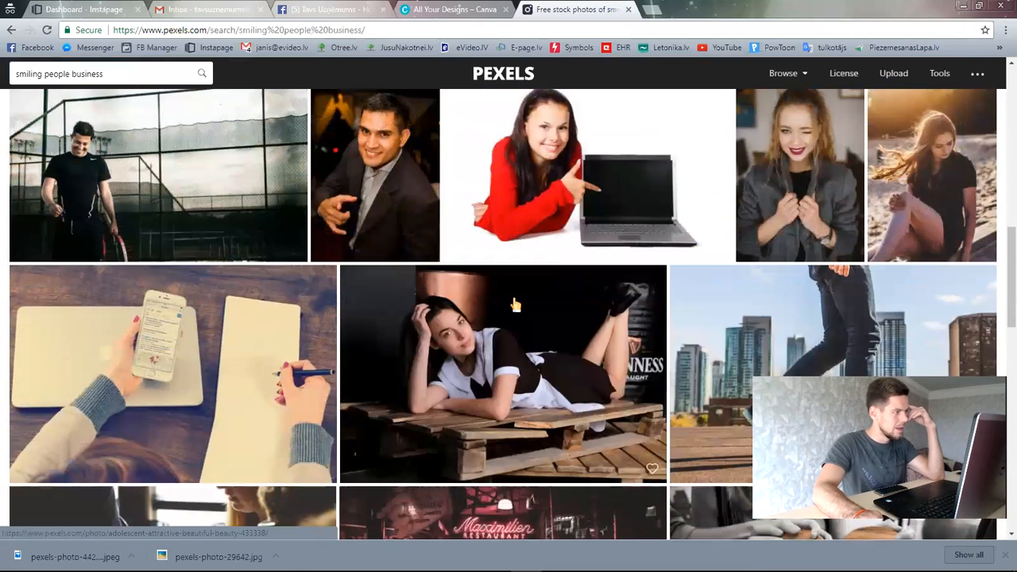
{"action": "scroll", "coordinate": [514, 304], "scroll_direction": "down", "scroll_amount": 2}
{"action": "scroll", "coordinate": [515, 304], "scroll_direction": "down", "scroll_amount": 2}
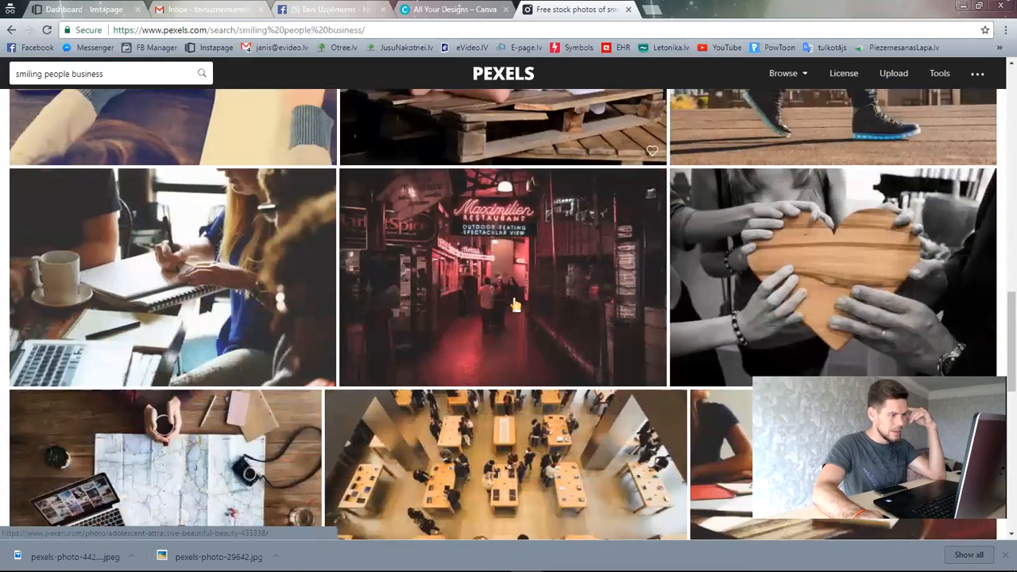
{"action": "scroll", "coordinate": [515, 304], "scroll_direction": "down", "scroll_amount": 2}
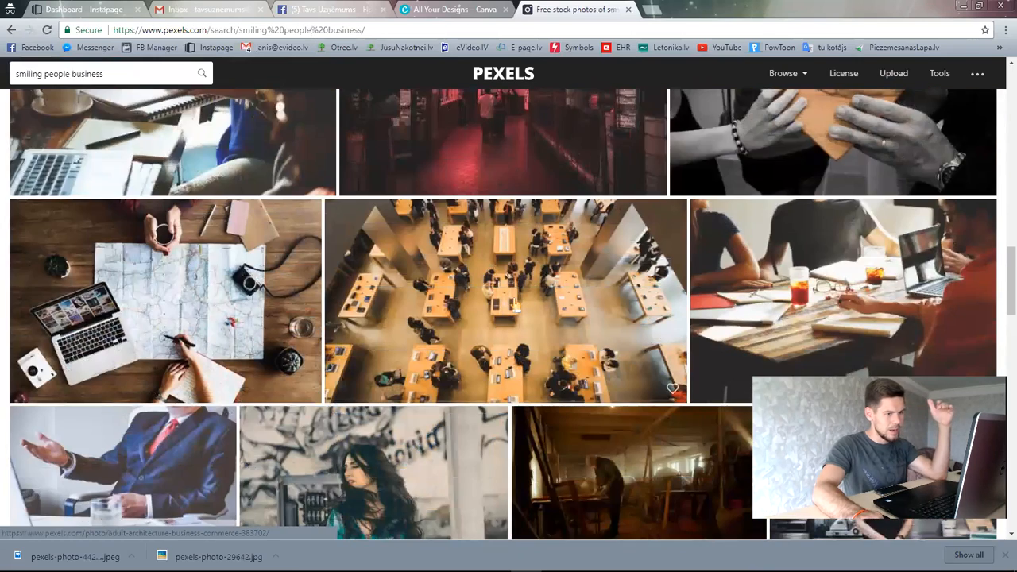
{"action": "scroll", "coordinate": [515, 305], "scroll_direction": "down", "scroll_amount": 1}
- Open the team meeting photo with laptops in a new tab and switch to it
{"action": "right_click", "coordinate": [787, 182]}
{"action": "left_click", "coordinate": [802, 192]}
{"action": "scroll", "coordinate": [685, 225], "scroll_direction": "down", "scroll_amount": 3}
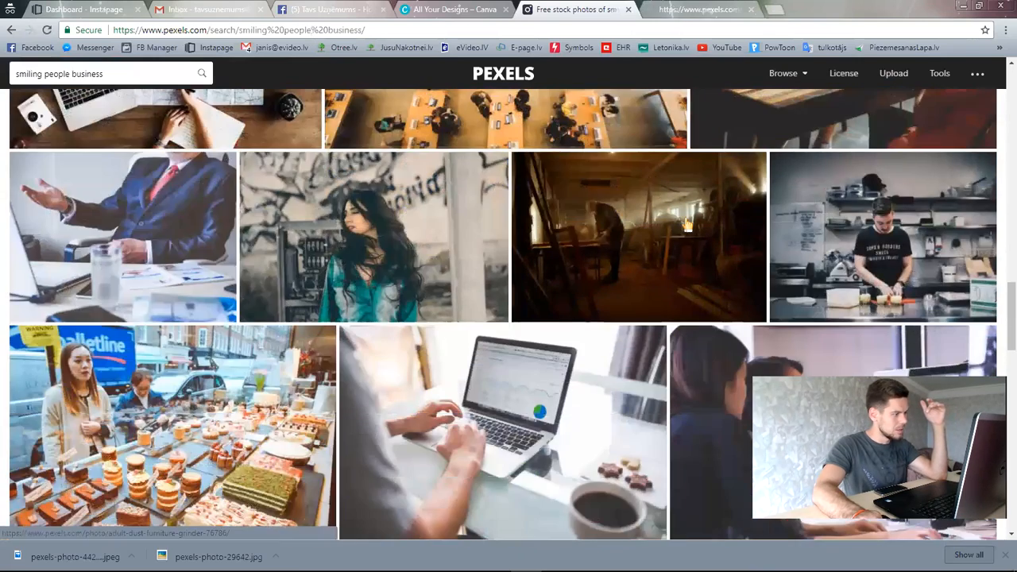
{"action": "scroll", "coordinate": [659, 247], "scroll_direction": "down", "scroll_amount": 3}
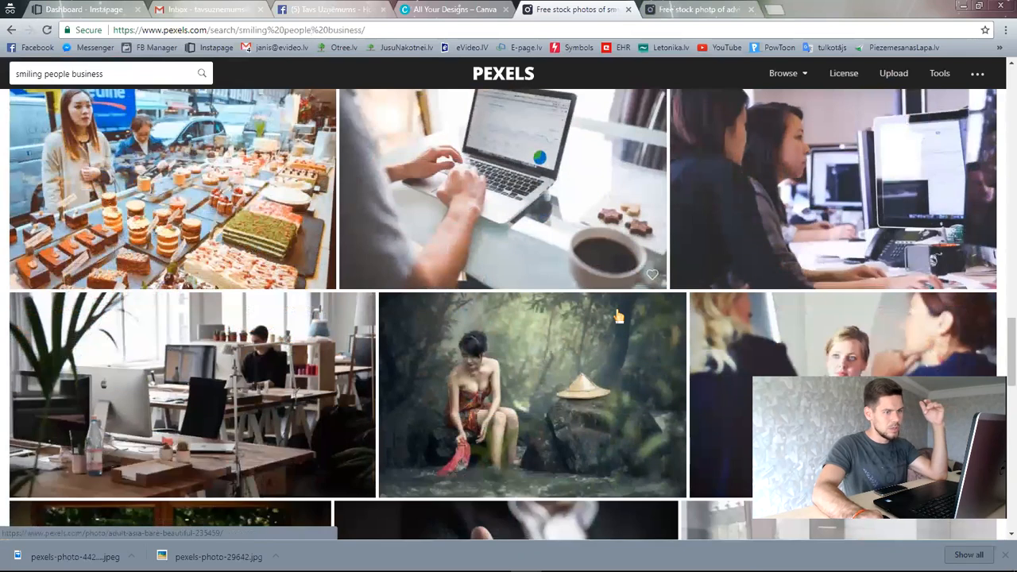
{"action": "scroll", "coordinate": [624, 286], "scroll_direction": "up", "scroll_amount": 1}
{"action": "scroll", "coordinate": [618, 316], "scroll_direction": "down", "scroll_amount": 3}
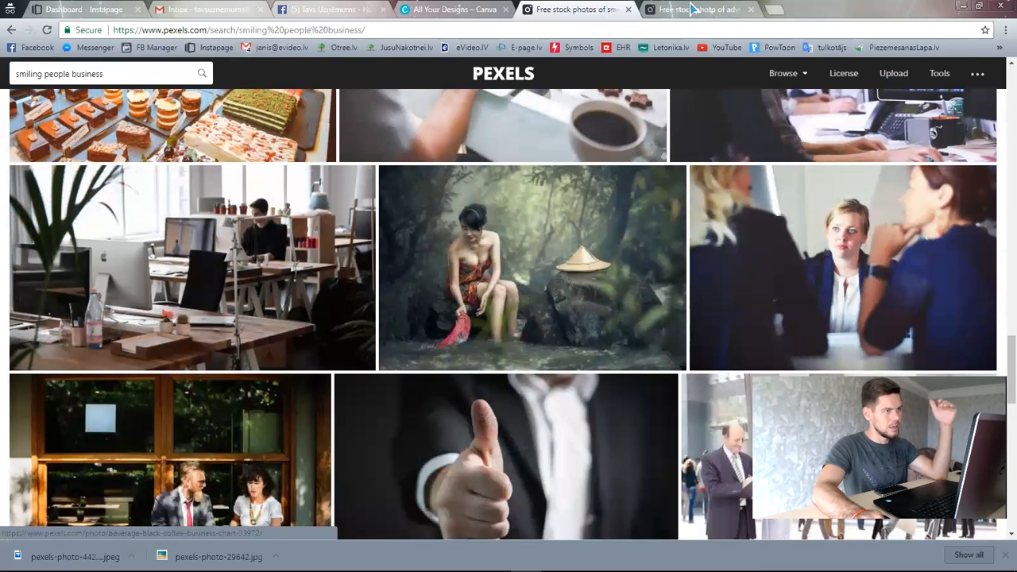
{"action": "key", "text": "ctrl+Tab"}
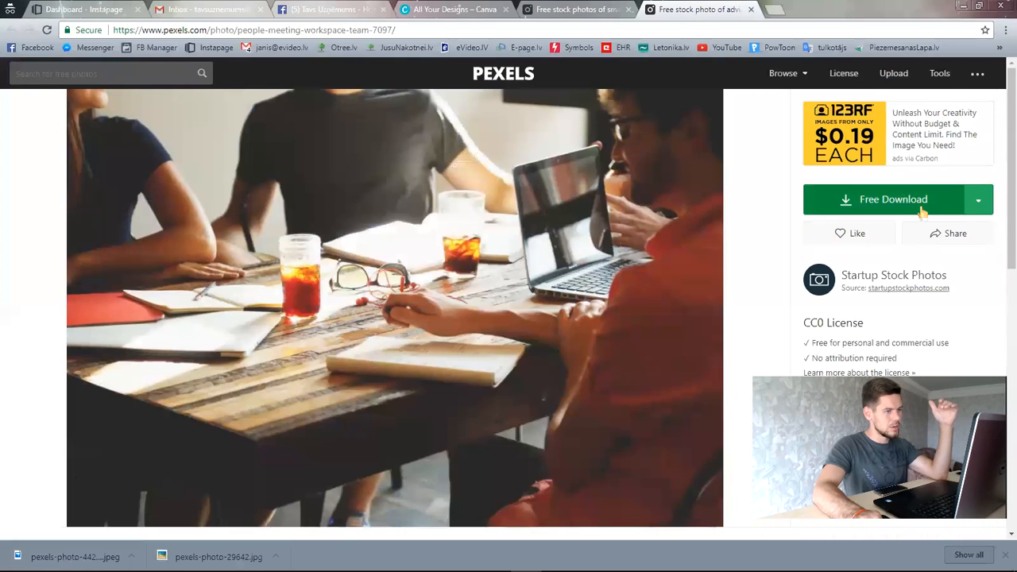
- Open the full-size team meeting photo and save it as people-coffee-tea-meeting JPEG
{"action": "left_click", "coordinate": [922, 209]}
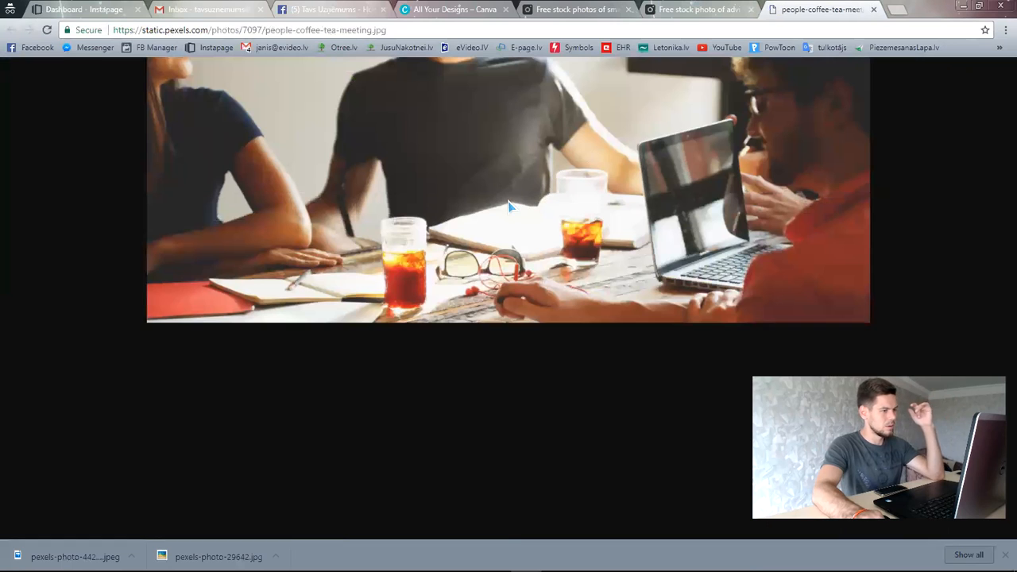
{"action": "right_click", "coordinate": [507, 201]}
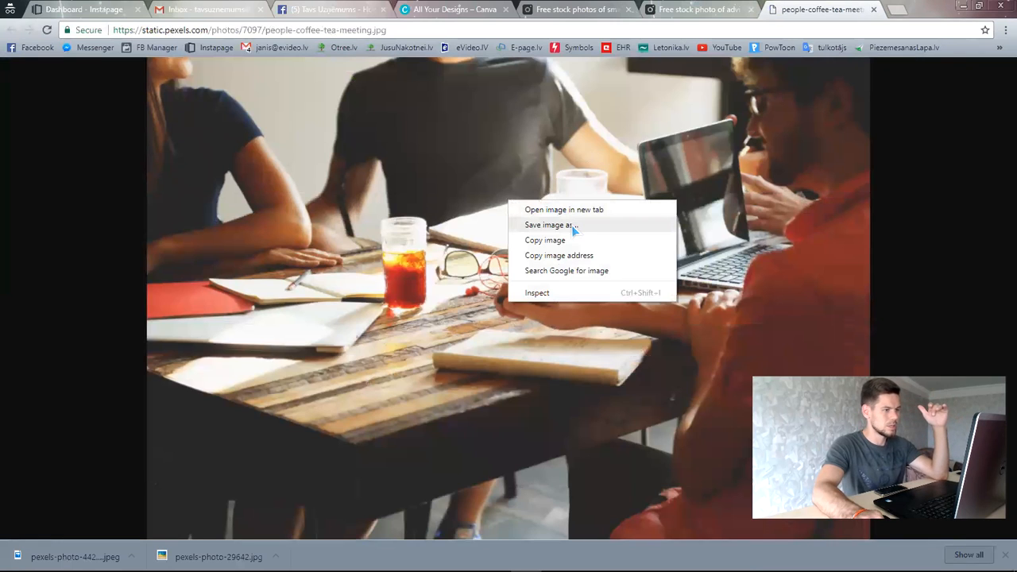
{"action": "left_click", "coordinate": [573, 227]}
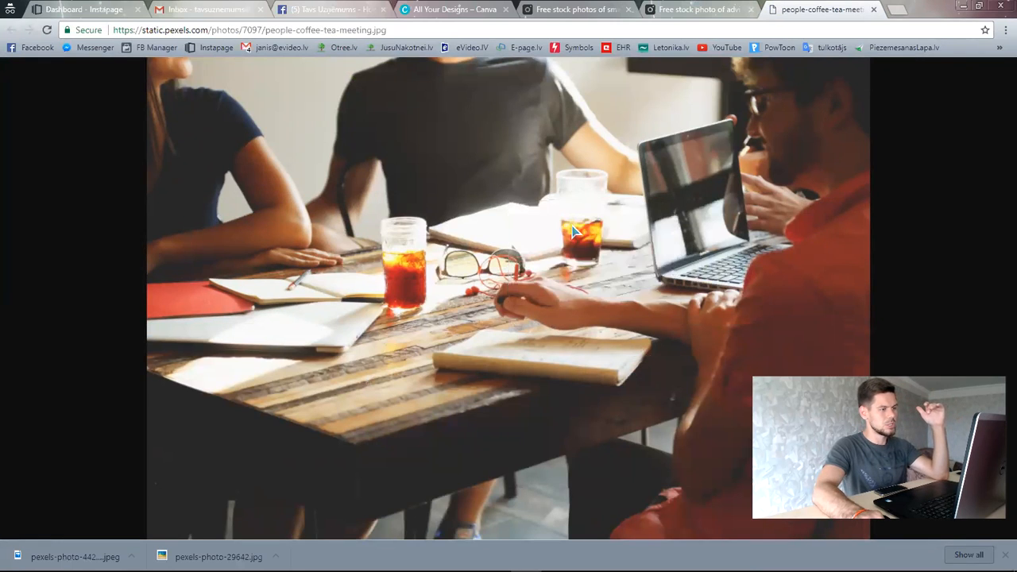
{"action": "left_click", "coordinate": [520, 464]}
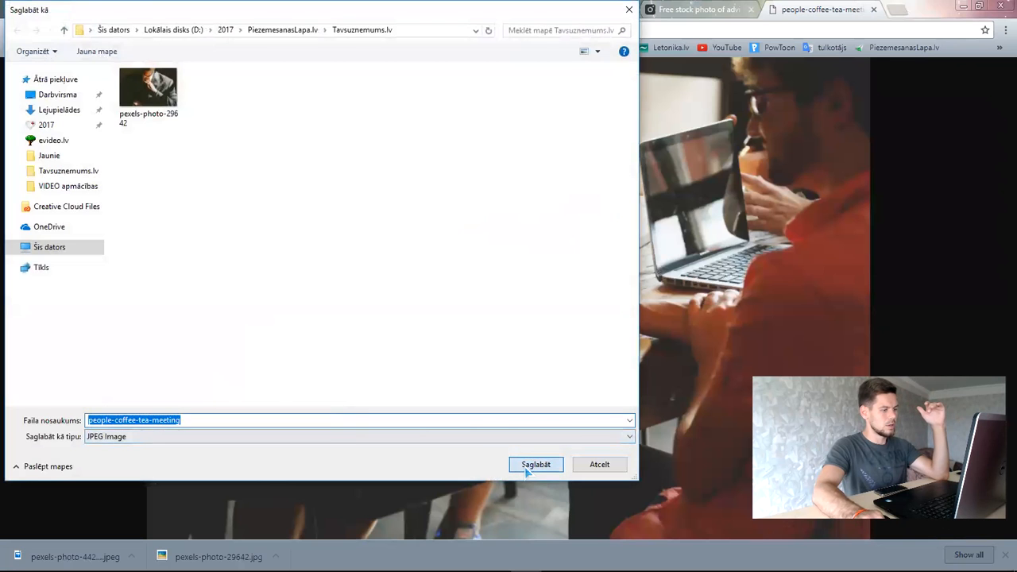
- Back on the Facebook Page, drag the laptop-and-coffee cover image lower and save its position
{"action": "left_click", "coordinate": [326, 9]}
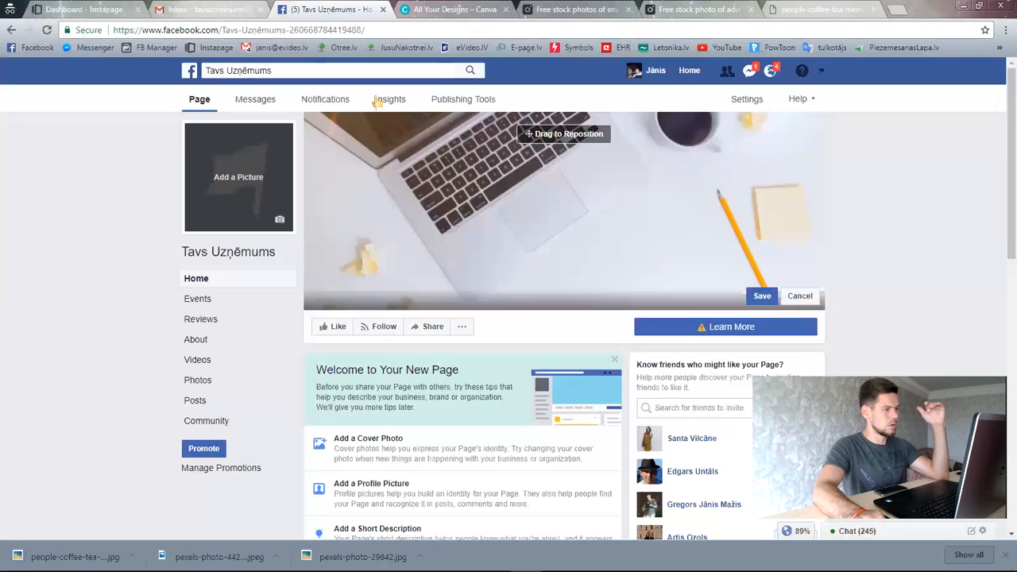
{"action": "left_click_drag", "start_coordinate": [638, 190], "coordinate": [624, 231]}
{"action": "left_click_drag", "start_coordinate": [607, 191], "coordinate": [603, 301]}
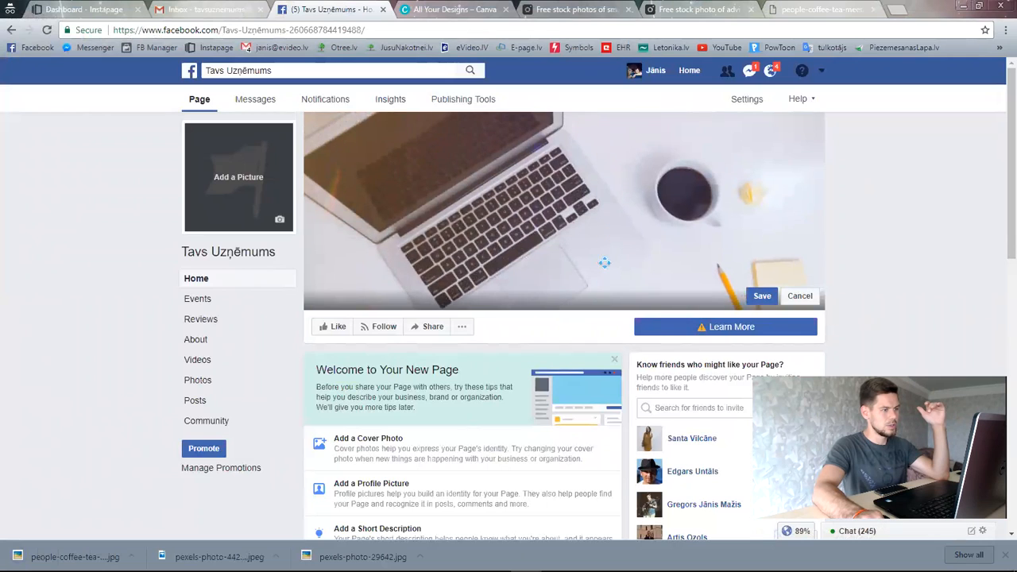
{"action": "left_click_drag", "start_coordinate": [604, 262], "coordinate": [608, 230]}
{"action": "left_click", "coordinate": [759, 295]}
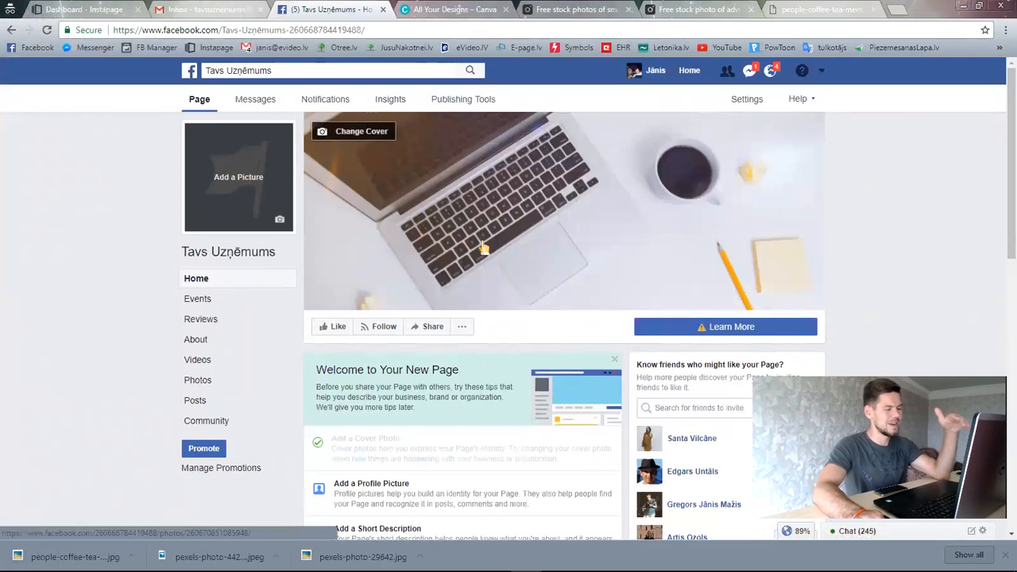
- Briefly check the Pexels tab, then return to the Tavs Uzņēmums Page
{"action": "left_click", "coordinate": [580, 9]}
{"action": "left_click", "coordinate": [688, 8]}
{"action": "left_click", "coordinate": [325, 9]}
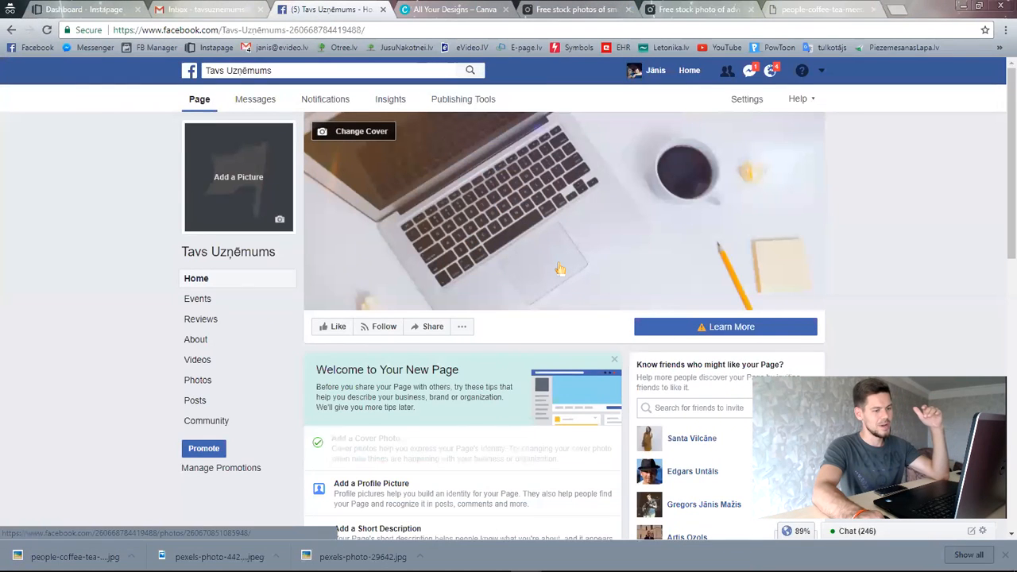
- Upload pexels-photo-29642, the man adjusting his tie, as profile picture, shift it slightly, and save
{"action": "left_click", "coordinate": [234, 181]}
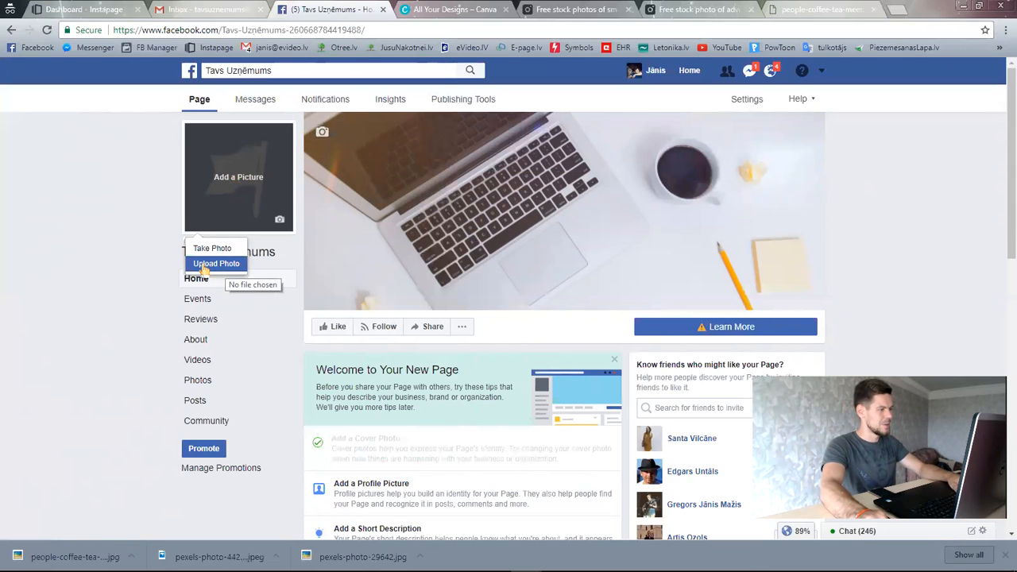
{"action": "left_click", "coordinate": [204, 270]}
{"action": "double_click", "coordinate": [223, 110]}
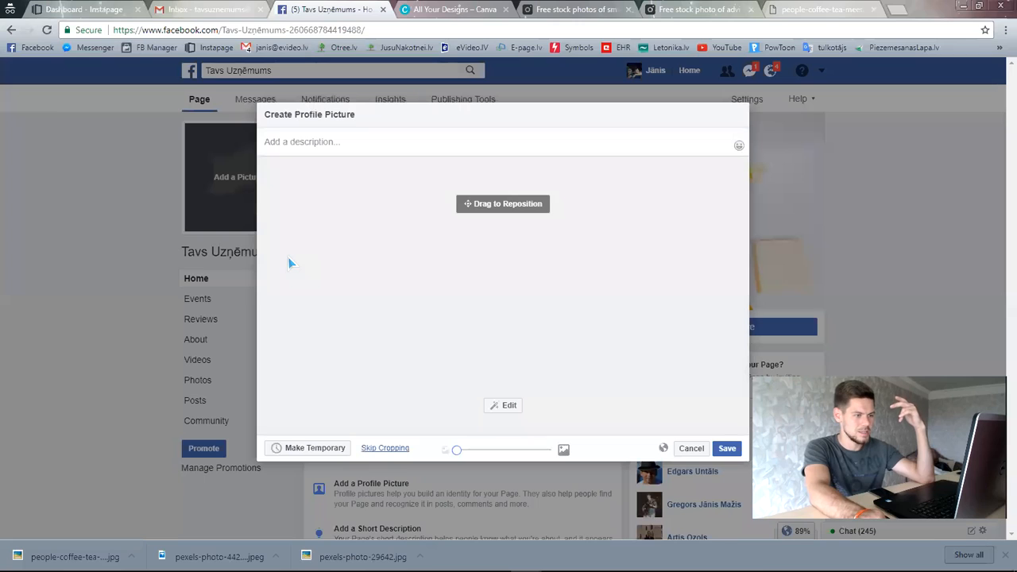
{"action": "left_click_drag", "start_coordinate": [533, 271], "coordinate": [541, 269]}
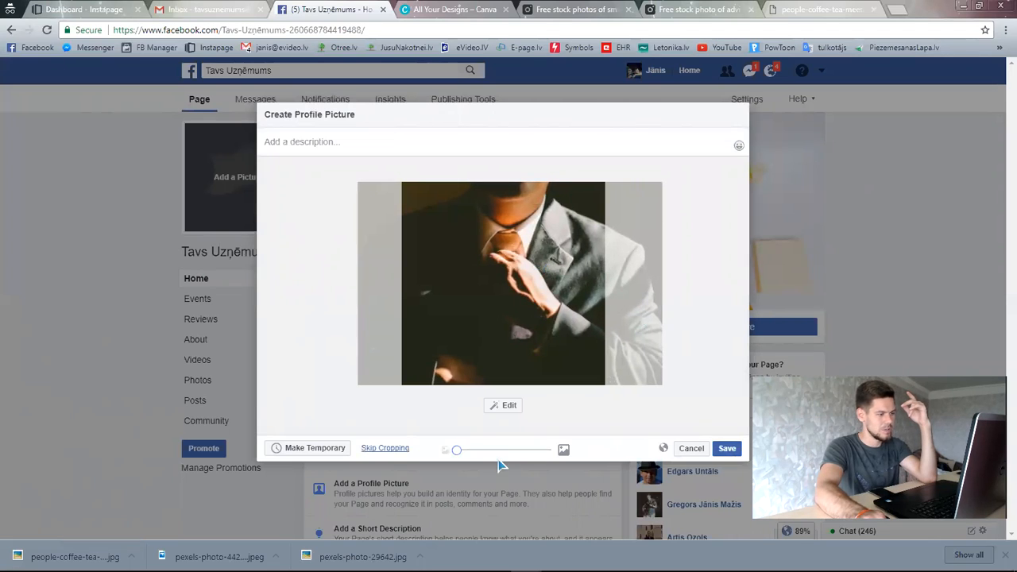
{"action": "left_click", "coordinate": [726, 448]}
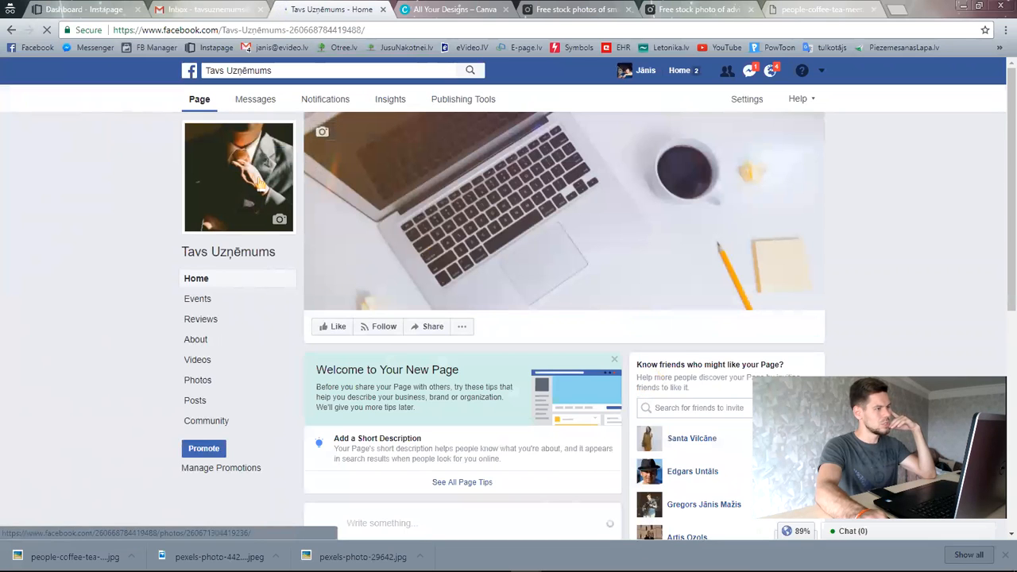
- In the search results, open the hands-writing-beside-laptop photo in a new tab
{"action": "left_click", "coordinate": [588, 8]}
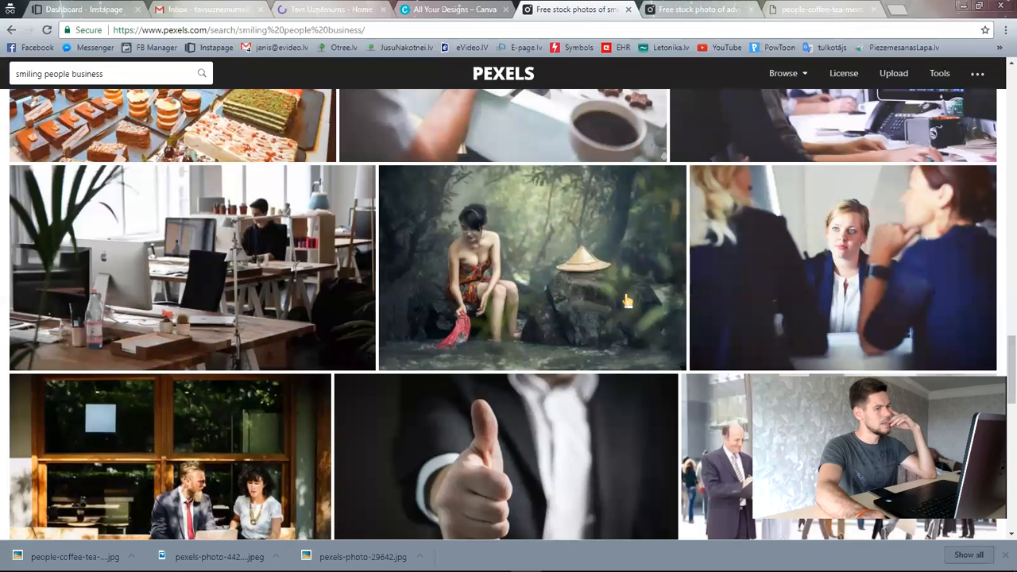
{"action": "scroll", "coordinate": [636, 305], "scroll_direction": "down", "scroll_amount": 4}
{"action": "scroll", "coordinate": [647, 309], "scroll_direction": "down", "scroll_amount": 4}
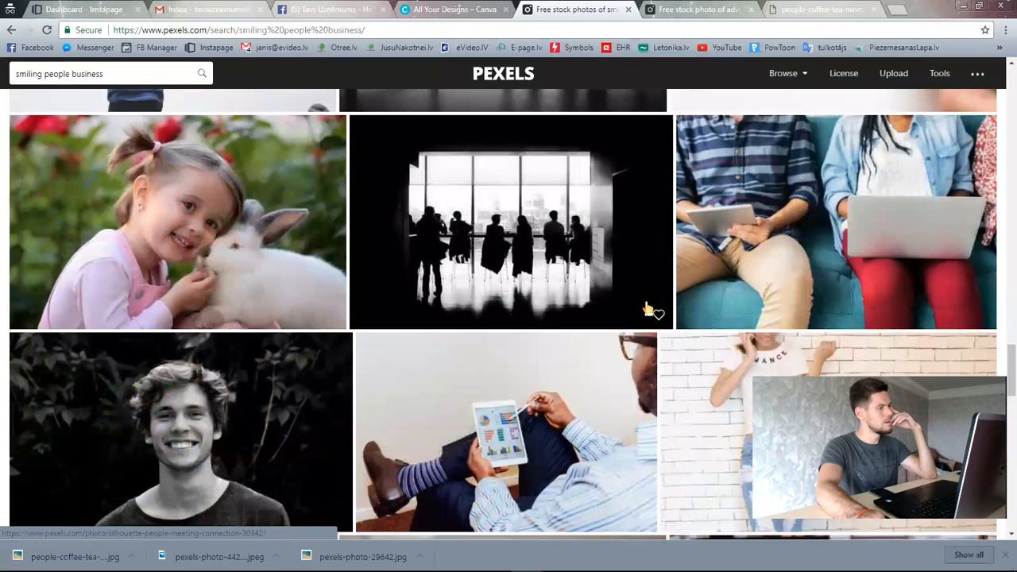
{"action": "scroll", "coordinate": [647, 309], "scroll_direction": "down", "scroll_amount": 3}
{"action": "scroll", "coordinate": [647, 308], "scroll_direction": "down", "scroll_amount": 2}
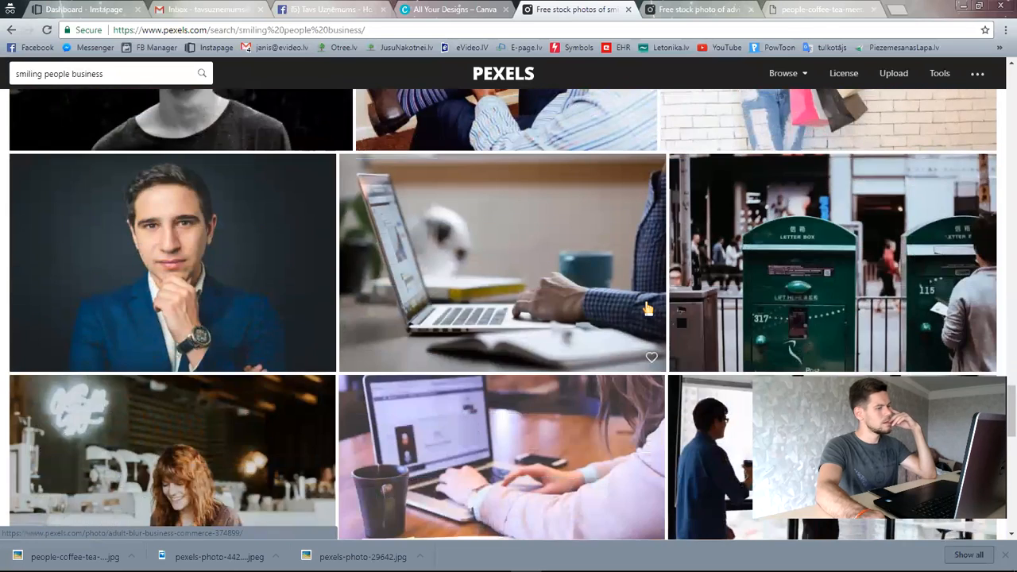
{"action": "scroll", "coordinate": [647, 308], "scroll_direction": "down", "scroll_amount": 6}
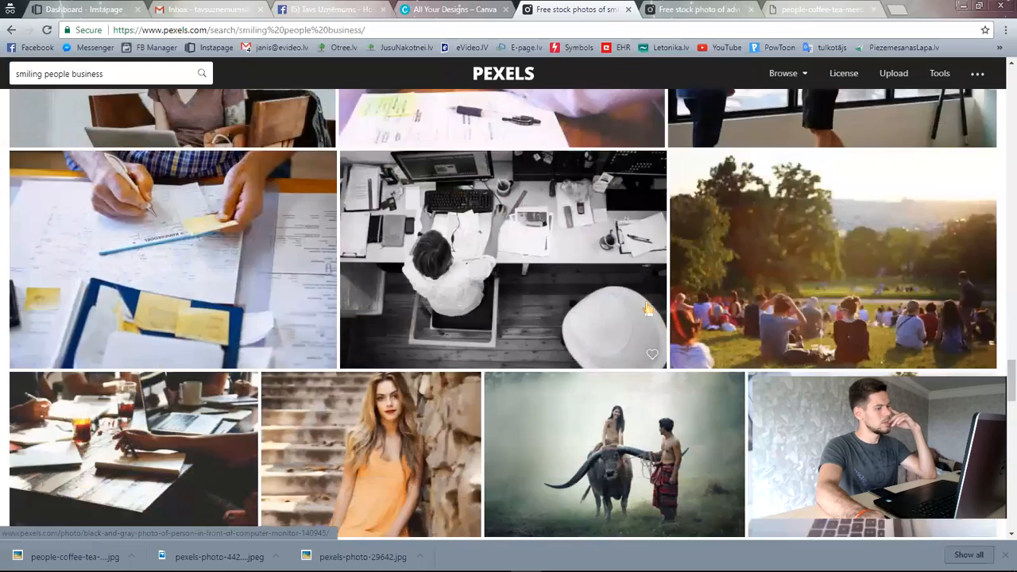
{"action": "scroll", "coordinate": [647, 308], "scroll_direction": "down", "scroll_amount": 4}
{"action": "scroll", "coordinate": [647, 309], "scroll_direction": "up", "scroll_amount": 3}
{"action": "scroll", "coordinate": [648, 308], "scroll_direction": "down", "scroll_amount": 2}
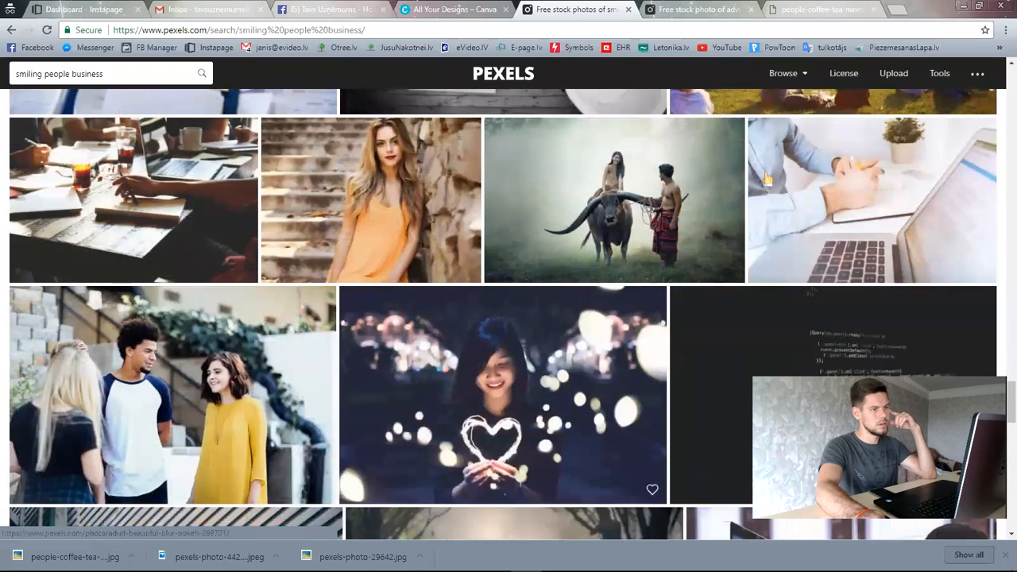
{"action": "right_click", "coordinate": [870, 194]}
{"action": "left_click", "coordinate": [881, 200]}
- Close extra tabs, open the free full-size laptop photo, and save it as pexels-photo-346301 in Tavsuznemums.lv
{"action": "left_click", "coordinate": [786, 11]}
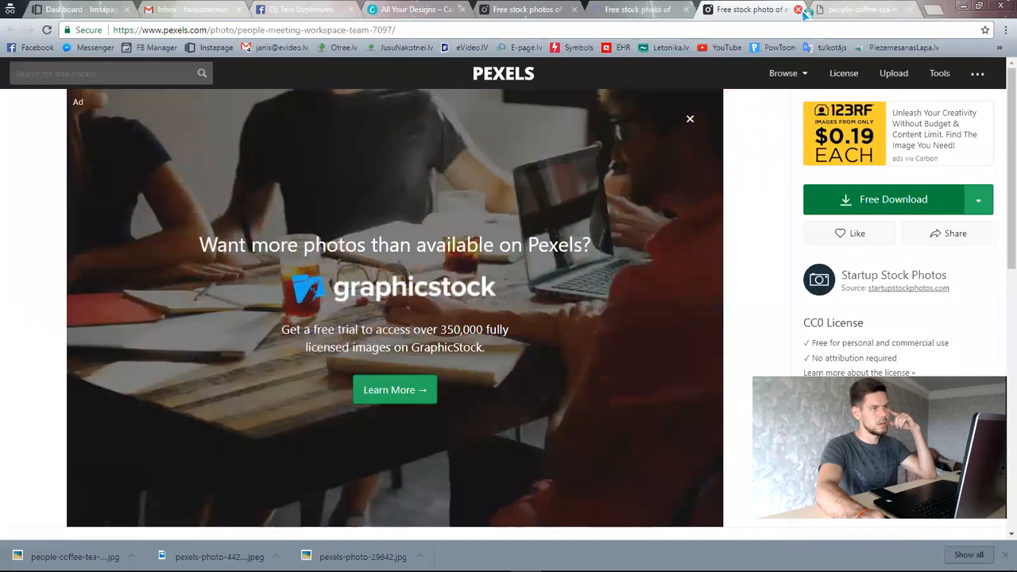
{"action": "left_click", "coordinate": [799, 9]}
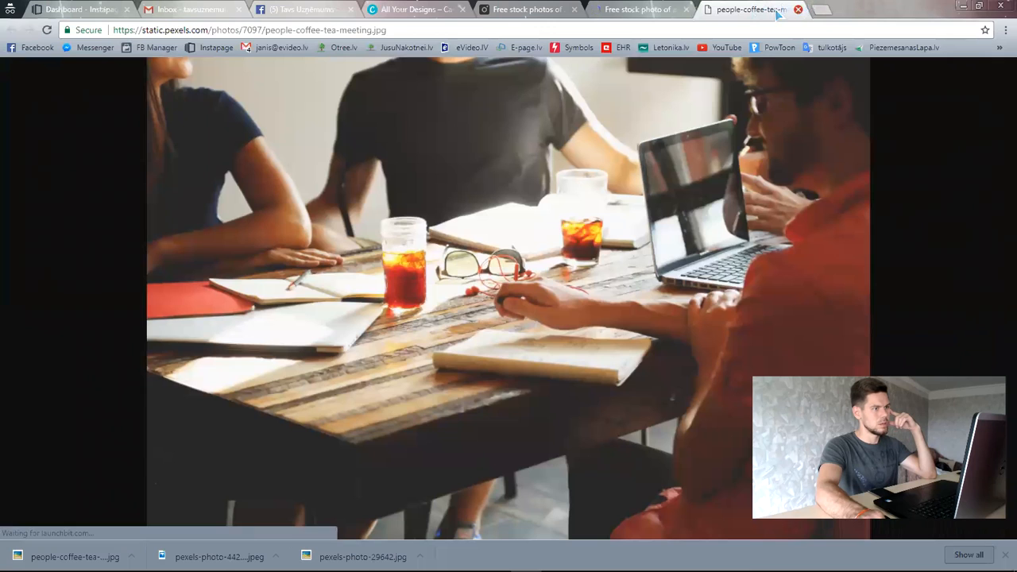
{"action": "left_click", "coordinate": [801, 8]}
{"action": "left_click", "coordinate": [883, 206]}
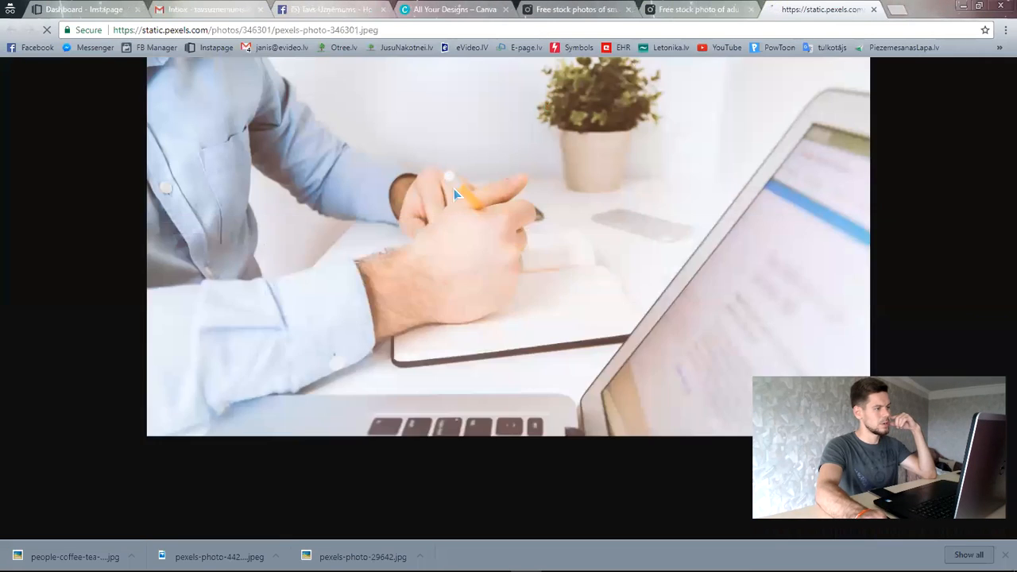
{"action": "left_click", "coordinate": [280, 8]}
{"action": "left_click", "coordinate": [803, 10]}
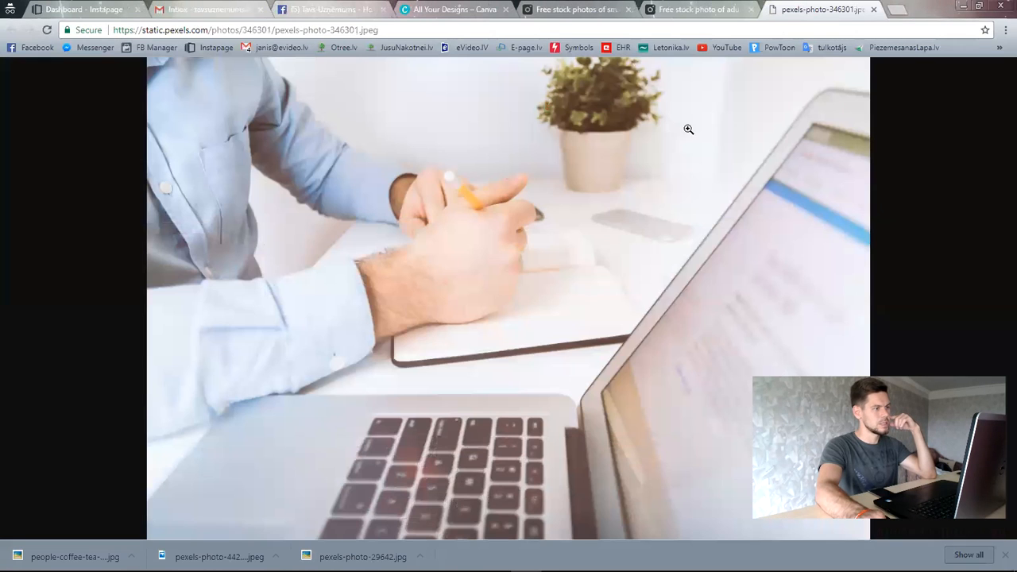
{"action": "right_click", "coordinate": [572, 237]}
{"action": "left_click", "coordinate": [649, 272]}
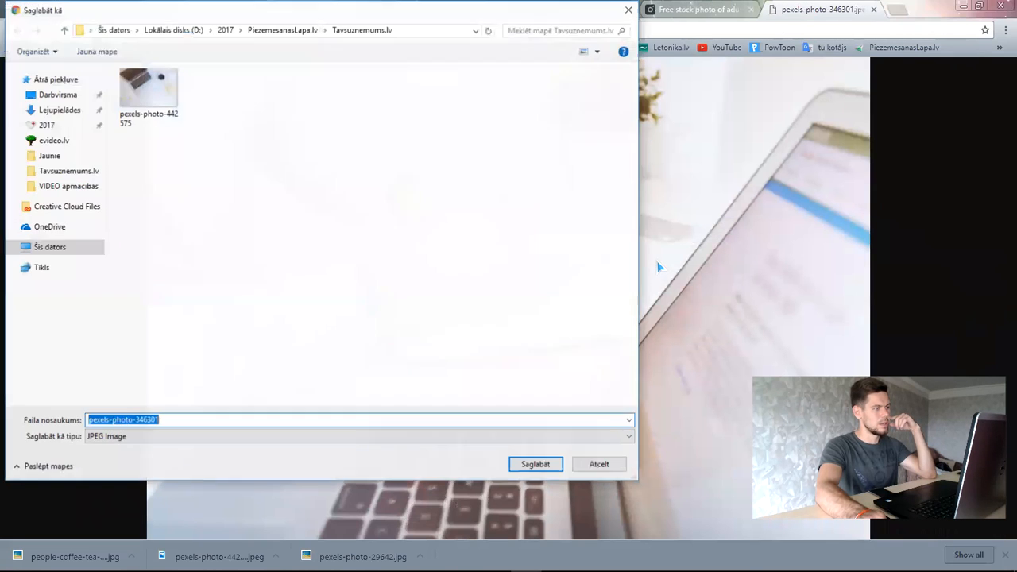
{"action": "left_click", "coordinate": [536, 463]}
- Remove the suited-man profile picture from the Tavs Uzņēmums Page and confirm
{"action": "left_click", "coordinate": [334, 9]}
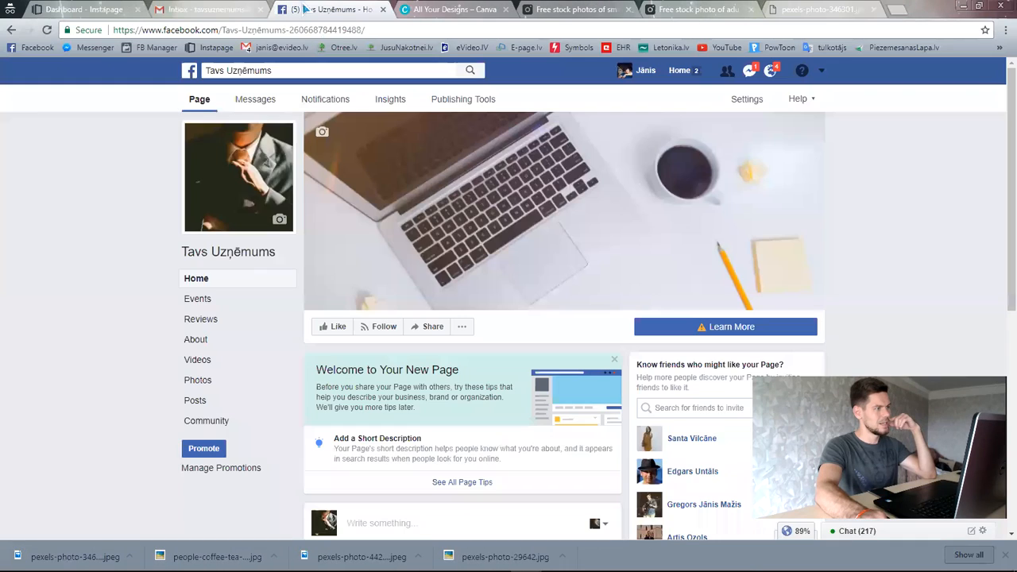
{"action": "left_click", "coordinate": [245, 186]}
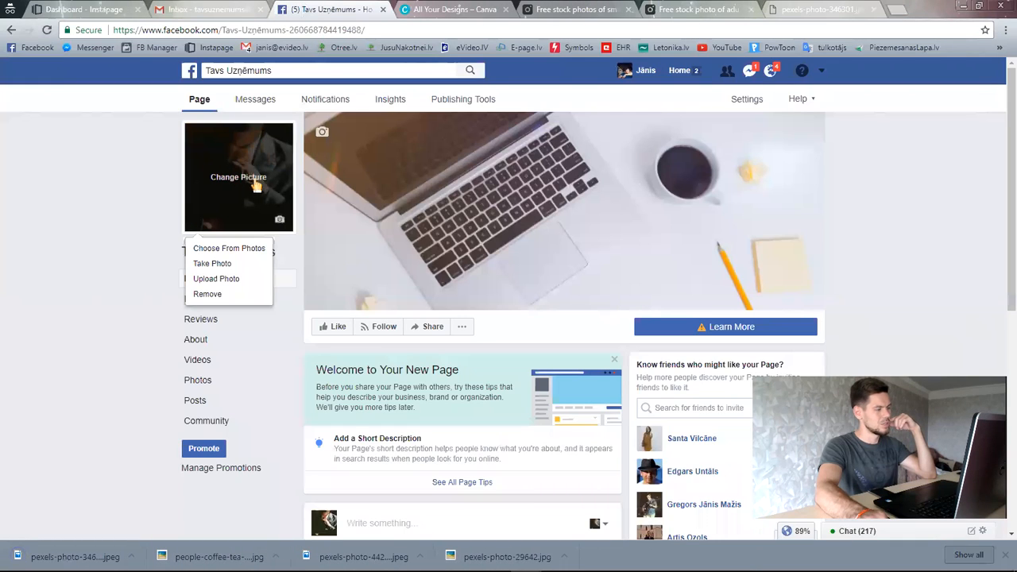
{"action": "left_click", "coordinate": [243, 169]}
{"action": "left_click", "coordinate": [260, 167]}
{"action": "scroll", "coordinate": [405, 278], "scroll_direction": "down", "scroll_amount": 6}
{"action": "scroll", "coordinate": [541, 340], "scroll_direction": "up", "scroll_amount": 6}
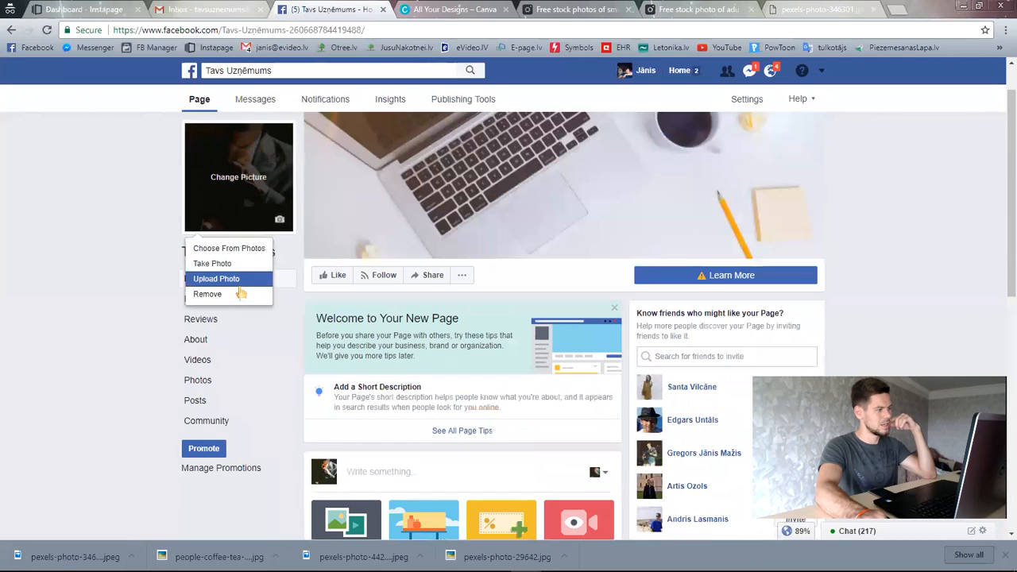
{"action": "left_click", "coordinate": [208, 294]}
{"action": "left_click", "coordinate": [619, 252]}
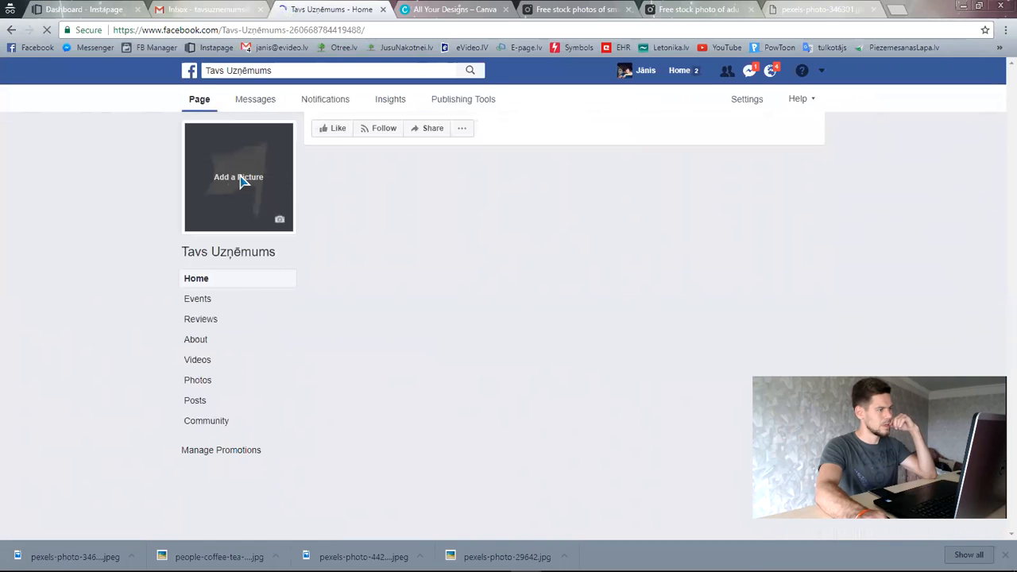
- Upload pexels-photo-346301 as the new profile picture
{"action": "left_click", "coordinate": [238, 186]}
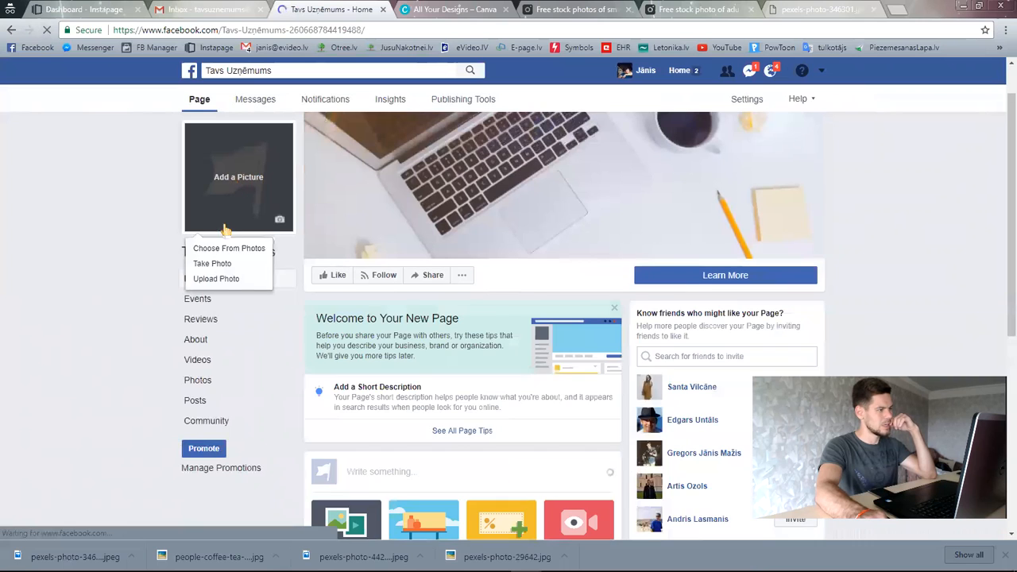
{"action": "left_click", "coordinate": [225, 283]}
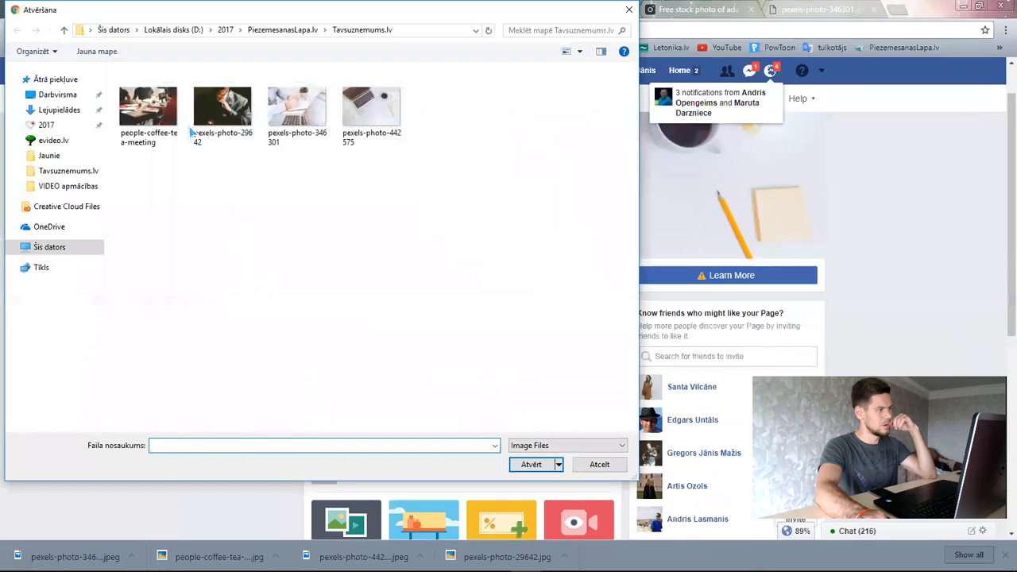
{"action": "double_click", "coordinate": [314, 125]}
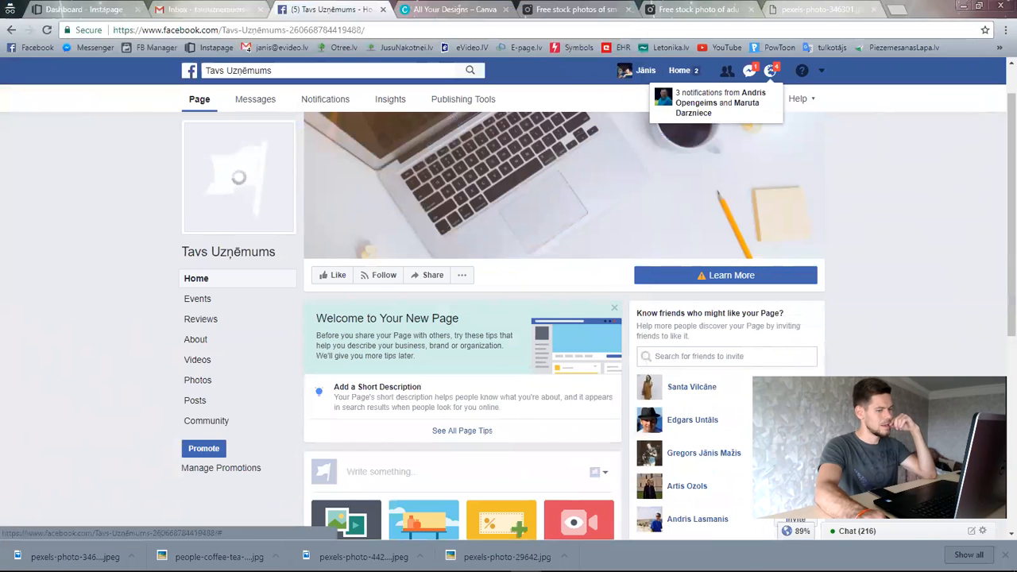
{"action": "left_click", "coordinate": [1005, 556]}
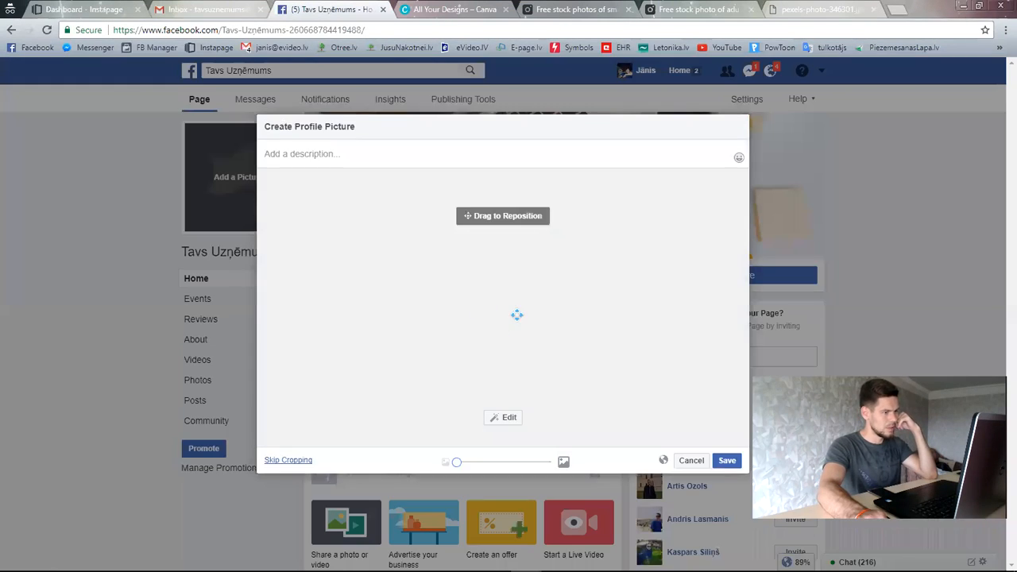
- Reposition and zoom the hands-writing-beside-laptop photo in the crop, then save it as profile picture
{"action": "mouse_move", "coordinate": [525, 270]}
{"action": "left_mouse_down"}
{"action": "mouse_move", "coordinate": [536, 278]}
{"action": "mouse_move", "coordinate": [524, 280]}
{"action": "left_mouse_up"}
{"action": "left_click_drag", "start_coordinate": [489, 461], "coordinate": [457, 461]}
{"action": "left_click_drag", "start_coordinate": [525, 343], "coordinate": [506, 337]}
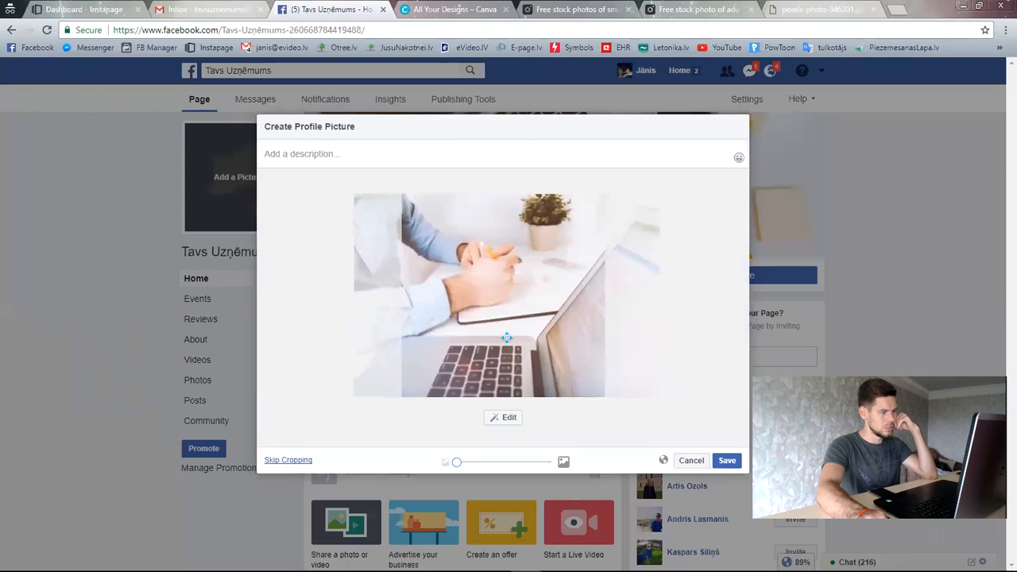
{"action": "left_click", "coordinate": [725, 461]}
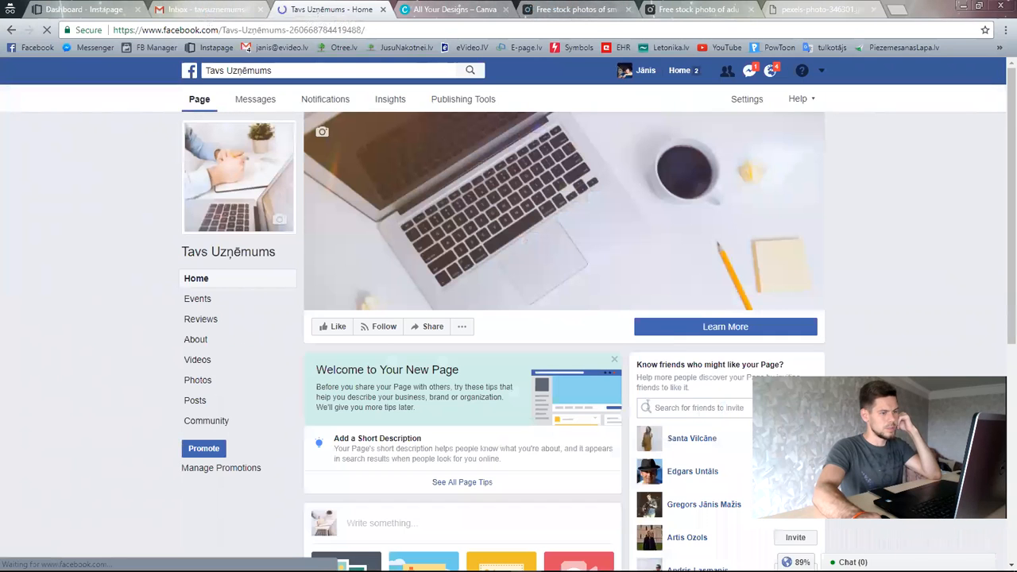
- Delete the old suited-man photo and its post, then close the viewer and reload the Page
{"action": "scroll", "coordinate": [624, 393], "scroll_direction": "down", "scroll_amount": 5}
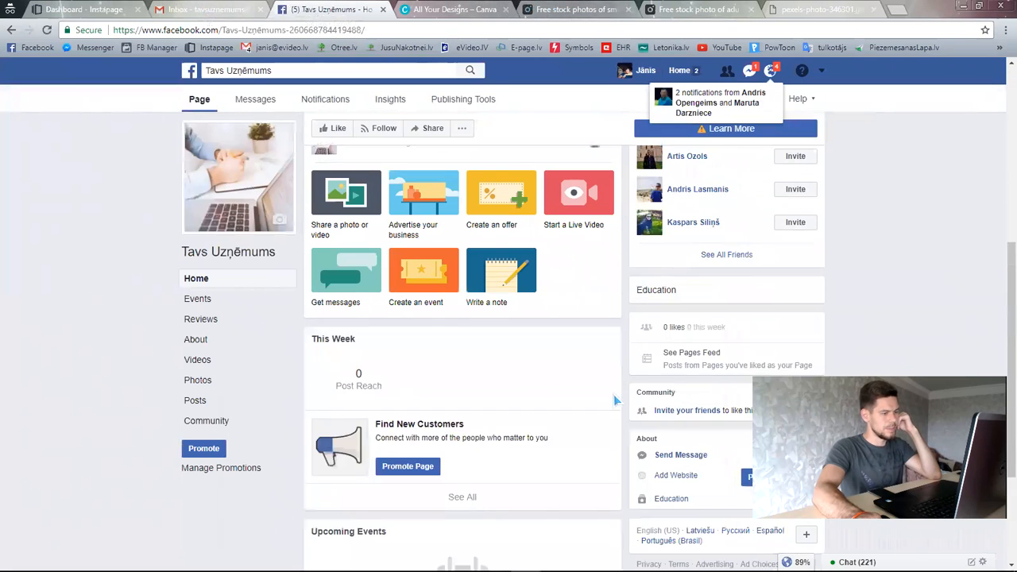
{"action": "scroll", "coordinate": [620, 390], "scroll_direction": "up", "scroll_amount": 2}
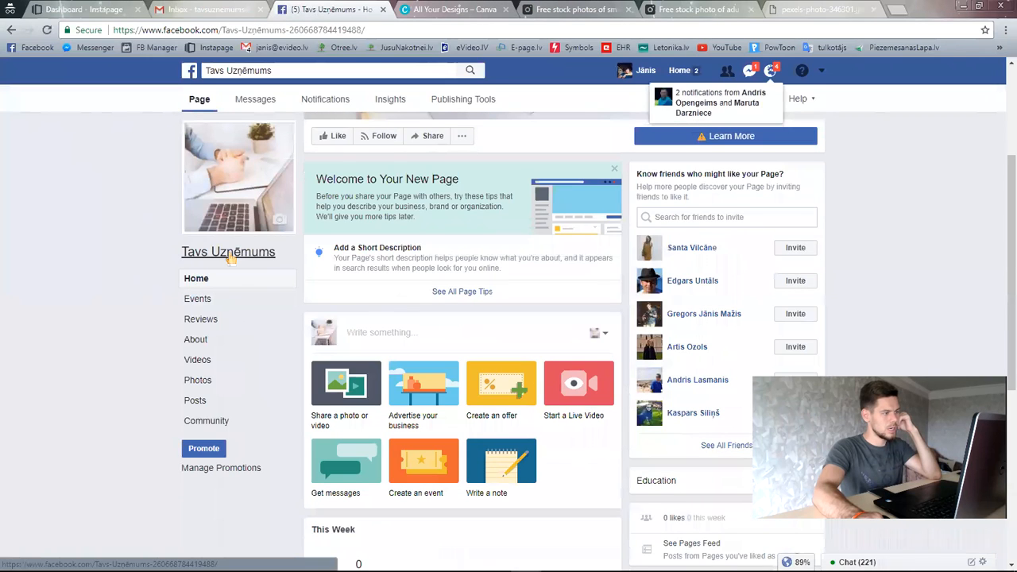
{"action": "scroll", "coordinate": [620, 382], "scroll_direction": "down", "scroll_amount": 5}
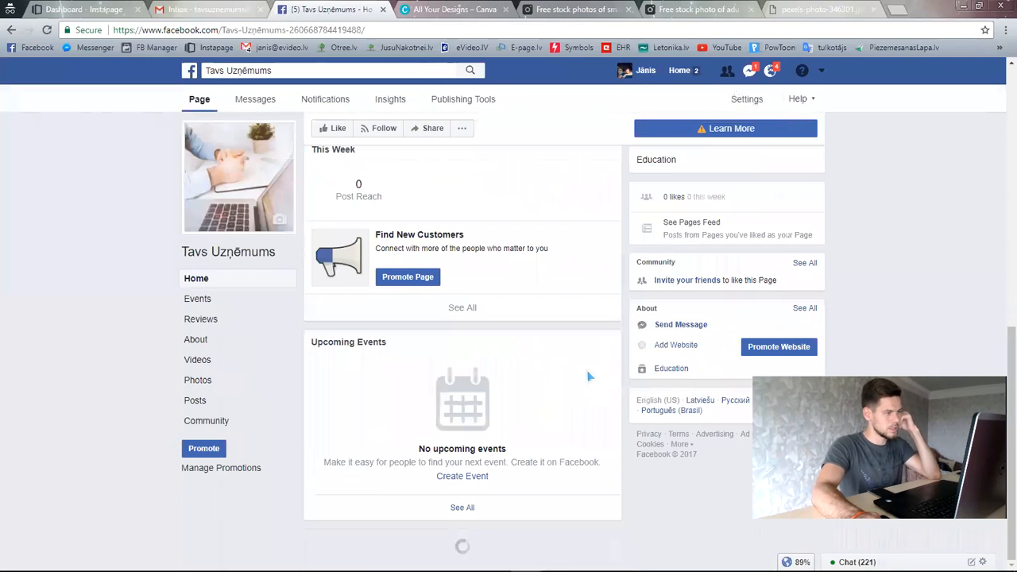
{"action": "scroll", "coordinate": [592, 375], "scroll_direction": "down", "scroll_amount": 12}
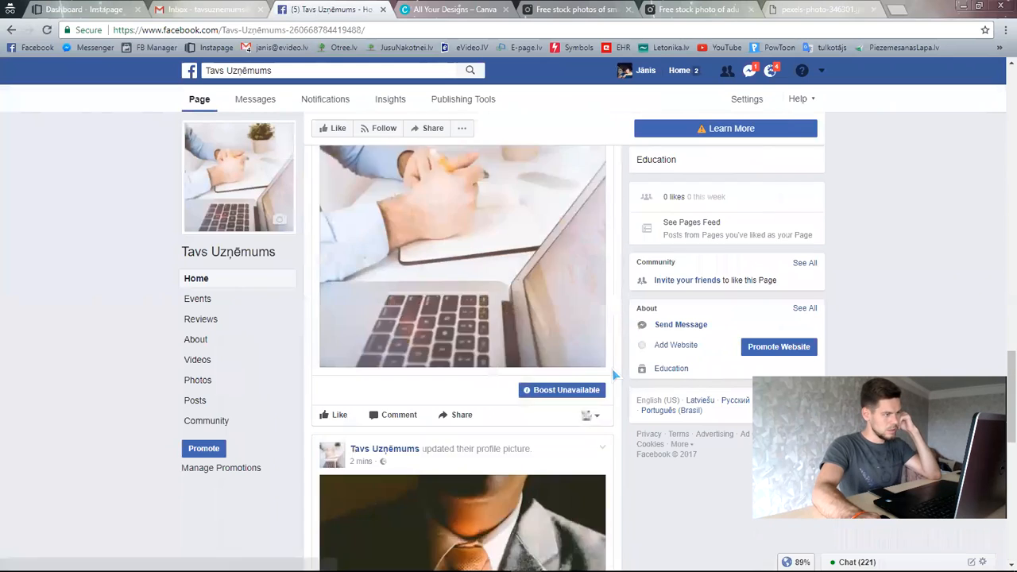
{"action": "scroll", "coordinate": [615, 375], "scroll_direction": "up", "scroll_amount": 5}
{"action": "scroll", "coordinate": [523, 309], "scroll_direction": "down", "scroll_amount": 11}
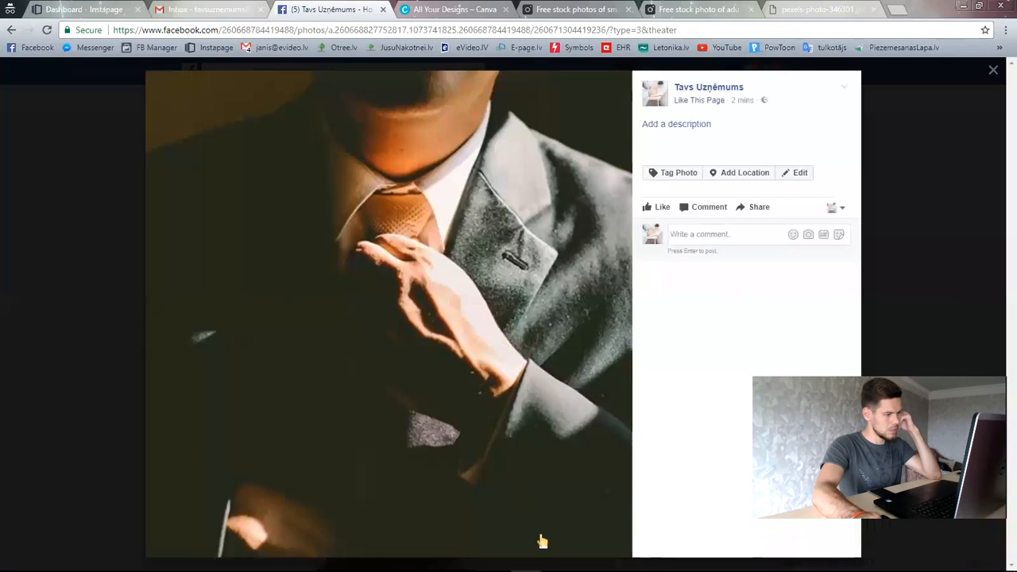
{"action": "left_click", "coordinate": [603, 537]}
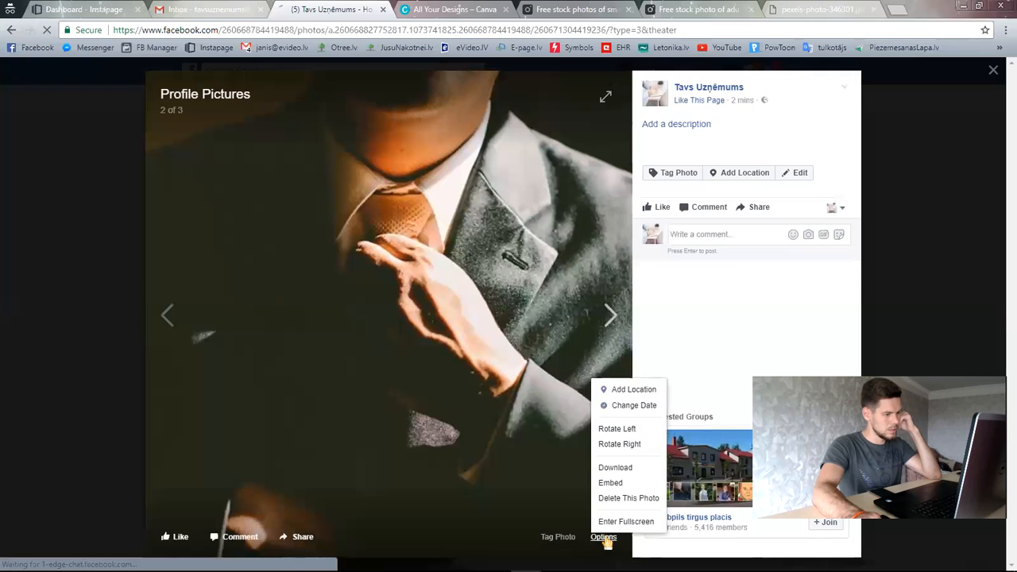
{"action": "left_click", "coordinate": [626, 500]}
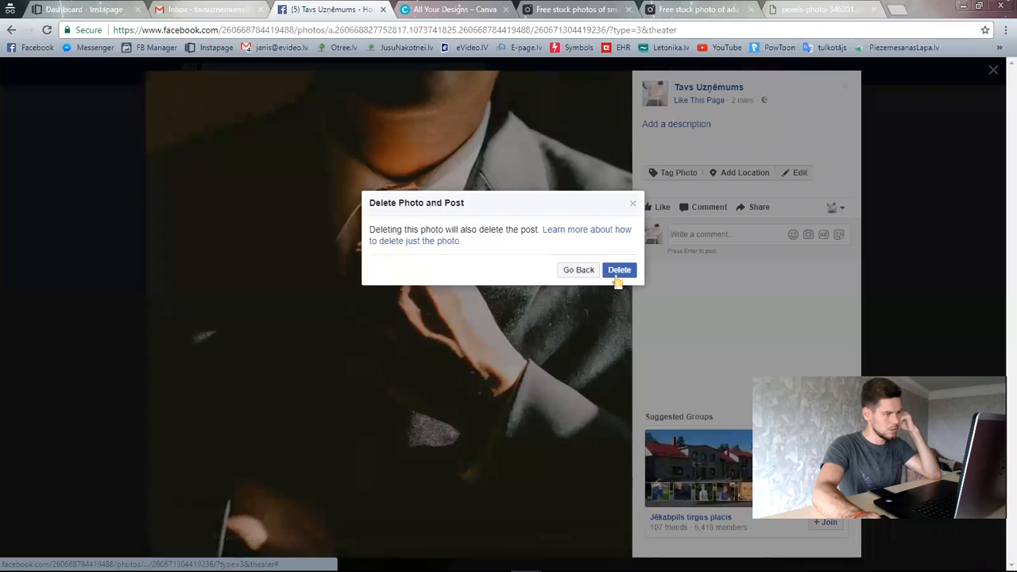
{"action": "left_click", "coordinate": [617, 270]}
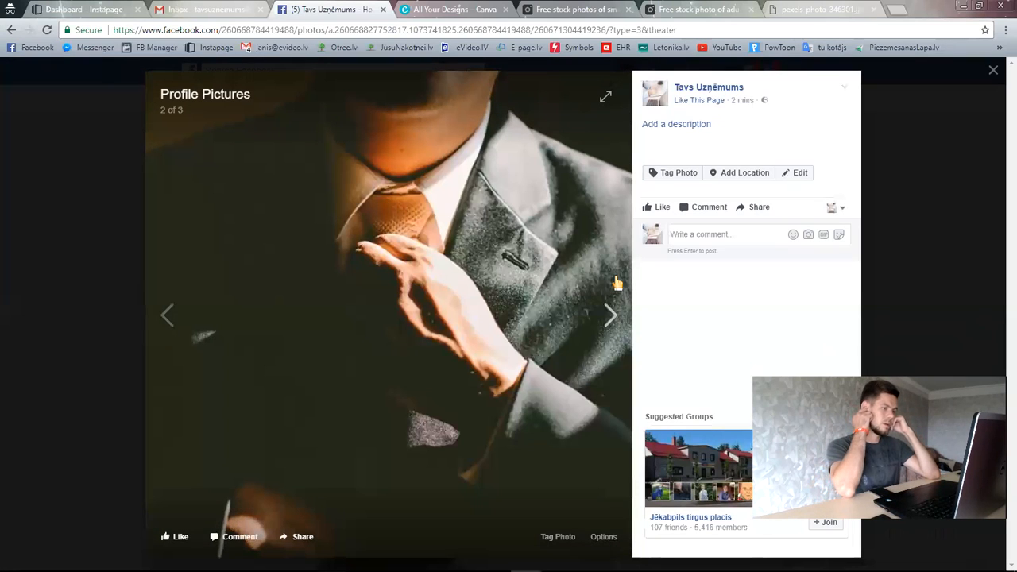
{"action": "left_click", "coordinate": [114, 231]}
{"action": "left_click", "coordinate": [47, 29]}
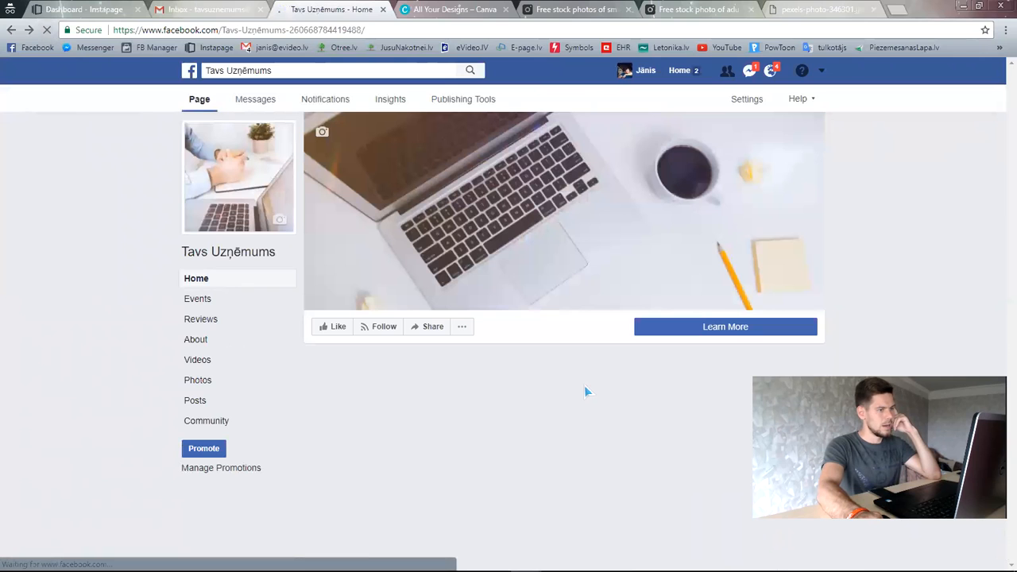
{"action": "scroll", "coordinate": [792, 294], "scroll_direction": "down", "scroll_amount": 5}
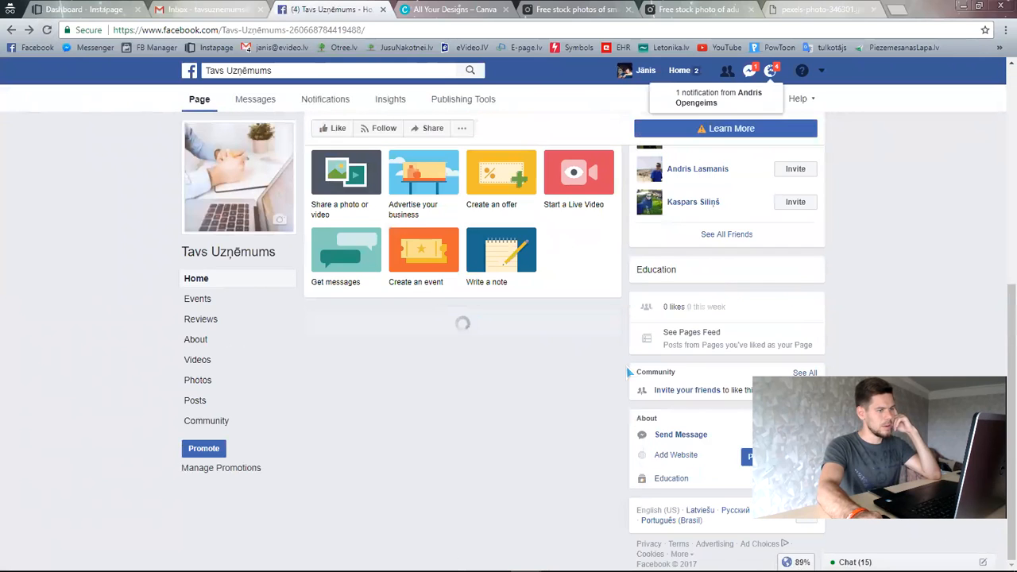
{"action": "scroll", "coordinate": [626, 370], "scroll_direction": "up", "scroll_amount": 5}
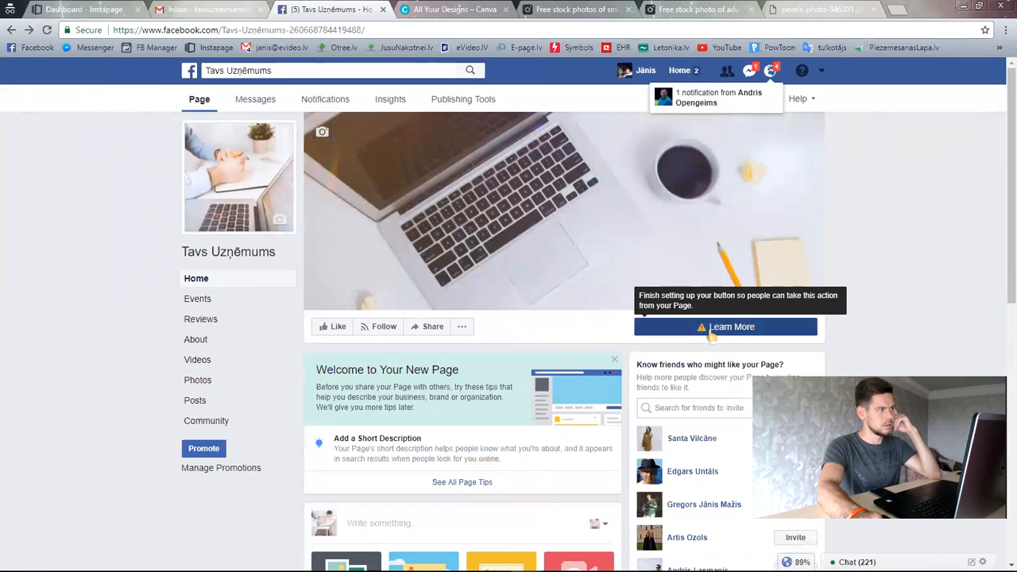
{"action": "left_click", "coordinate": [709, 327]}
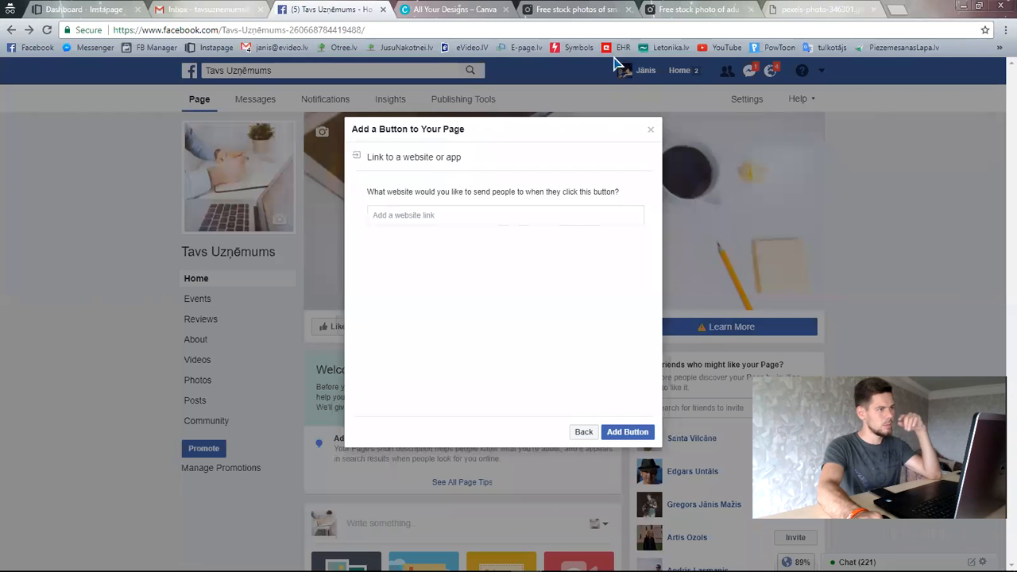
{"action": "left_click", "coordinate": [180, 8]}
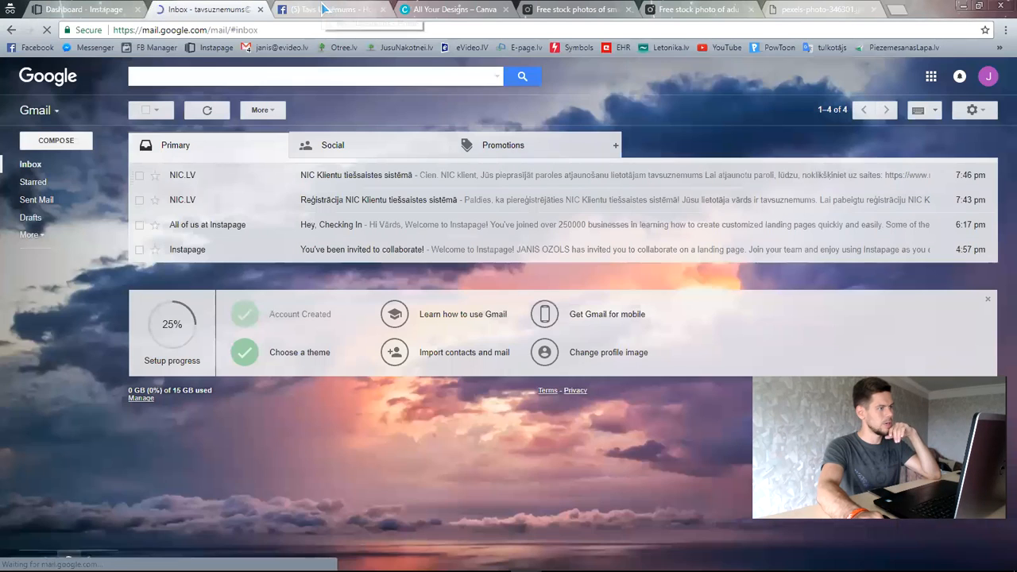
{"action": "left_click", "coordinate": [323, 9]}
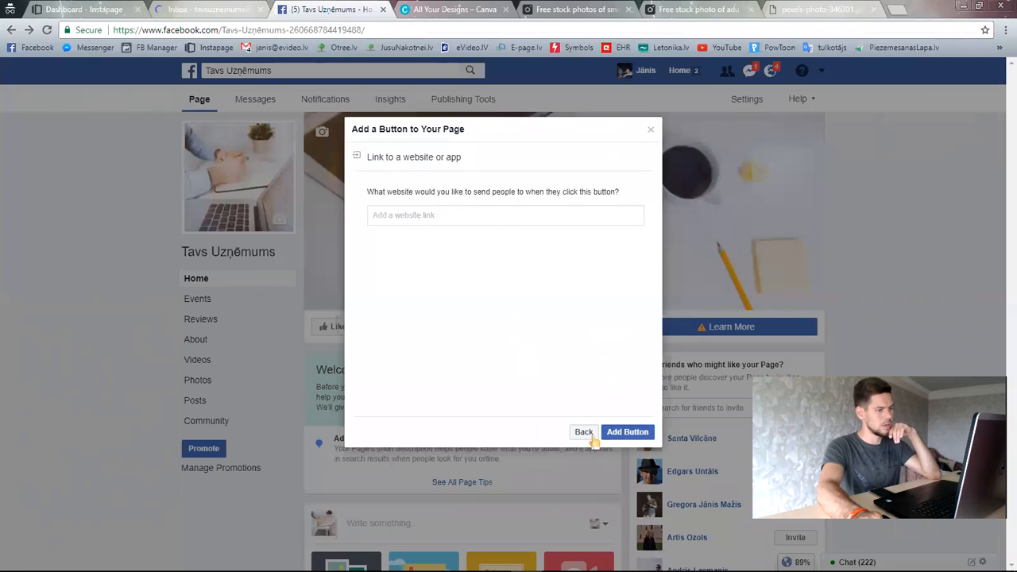
{"action": "left_click", "coordinate": [651, 130]}
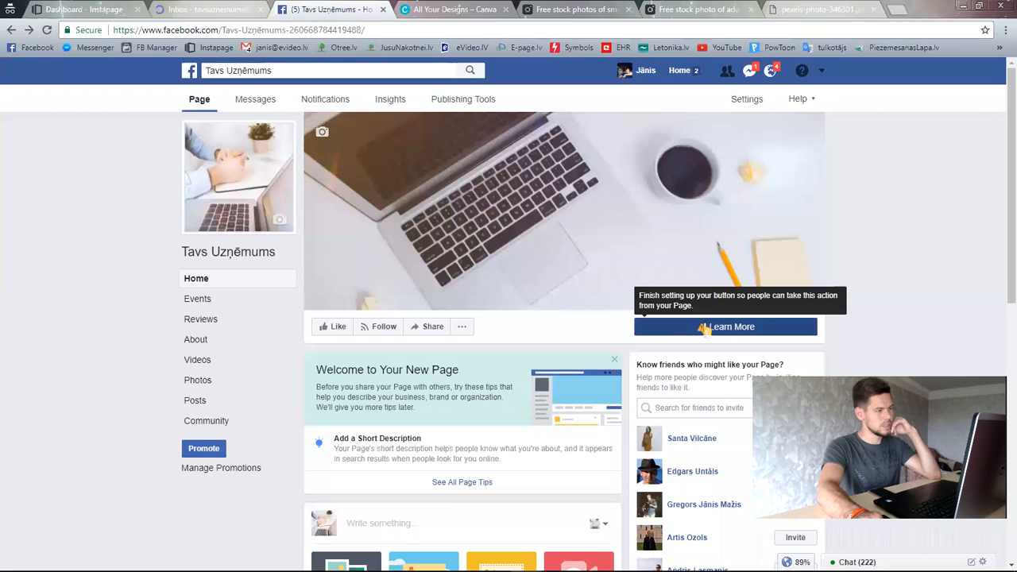
- Like the Tavs Uzņēmums Page and scroll through its feed
{"action": "left_click", "coordinate": [338, 326]}
{"action": "scroll", "coordinate": [721, 225], "scroll_direction": "down", "scroll_amount": 3}
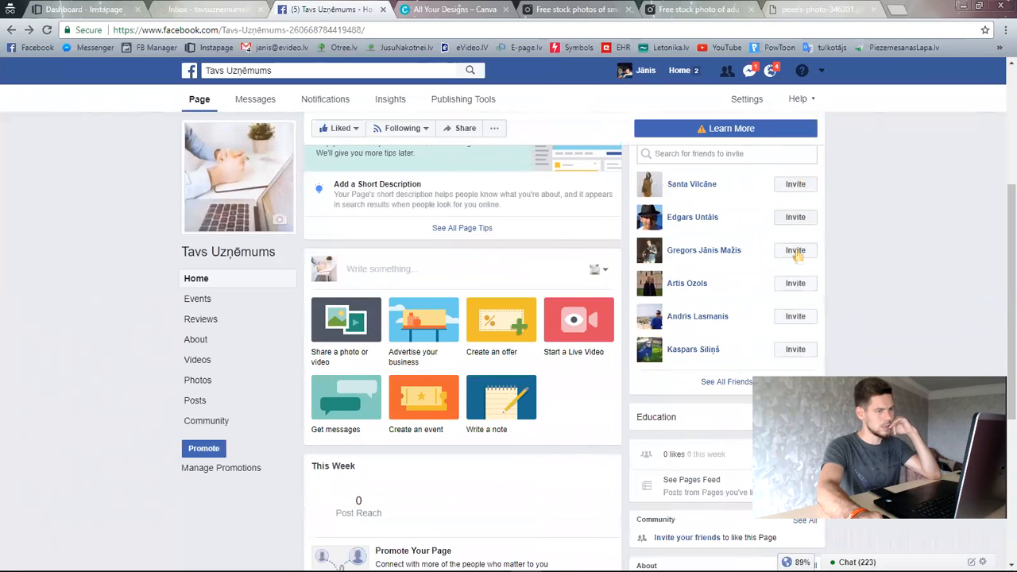
{"action": "scroll", "coordinate": [636, 355], "scroll_direction": "up", "scroll_amount": 2}
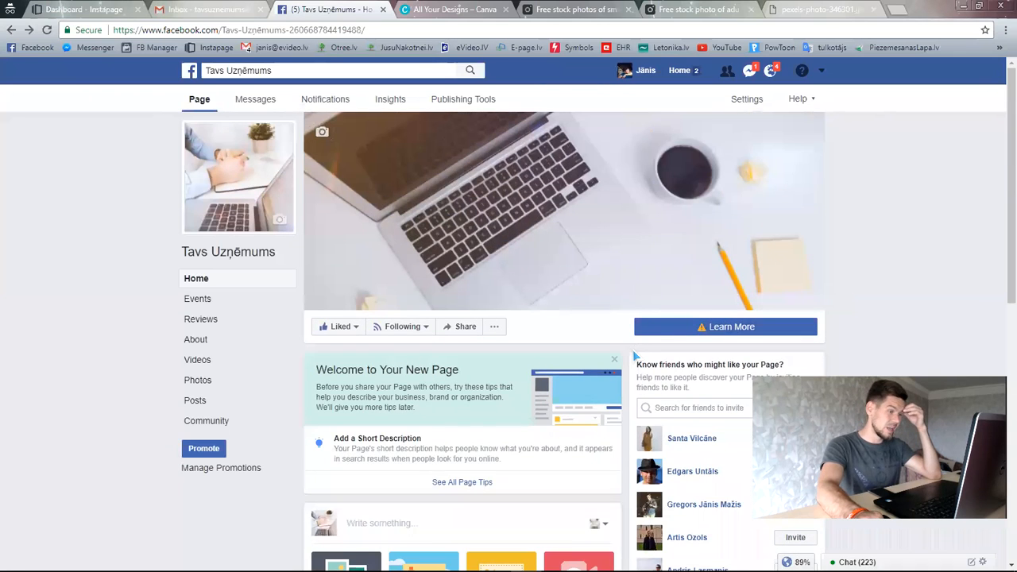
{"action": "scroll", "coordinate": [636, 355], "scroll_direction": "down", "scroll_amount": 2}
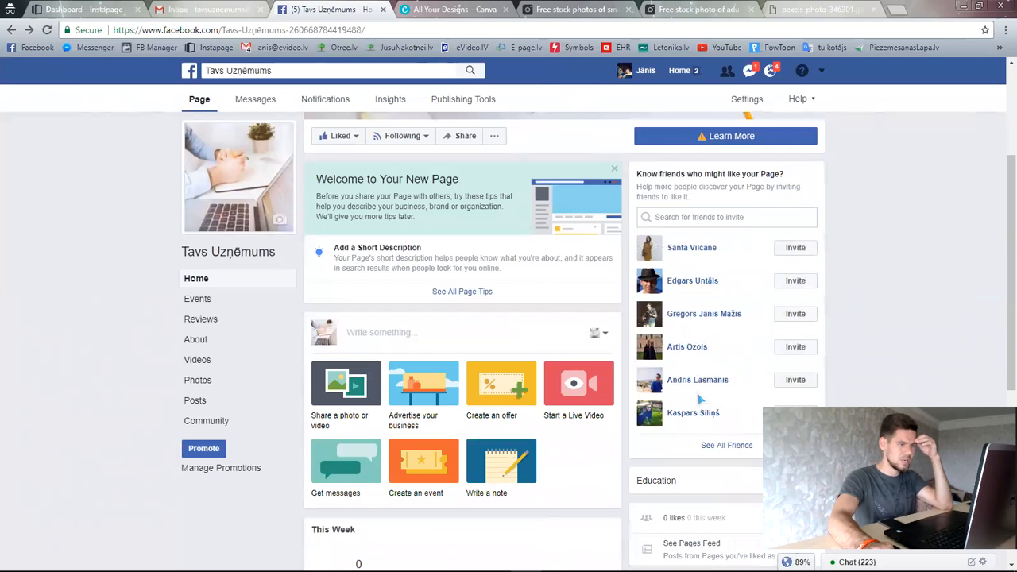
{"action": "scroll", "coordinate": [699, 397], "scroll_direction": "down", "scroll_amount": 3}
{"action": "scroll", "coordinate": [699, 385], "scroll_direction": "up", "scroll_amount": 3}
{"action": "scroll", "coordinate": [699, 383], "scroll_direction": "down", "scroll_amount": 2}
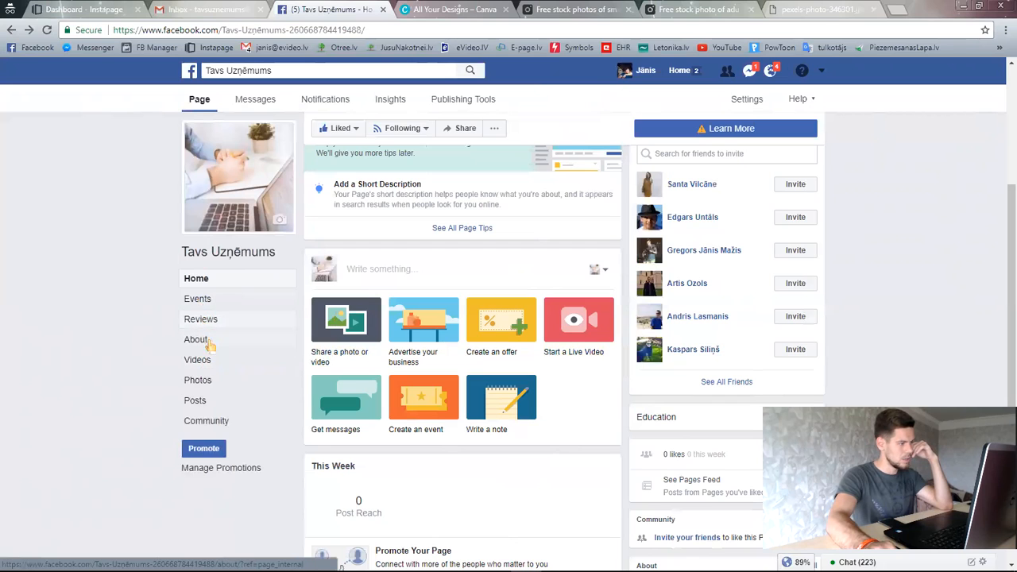
{"action": "scroll", "coordinate": [303, 384], "scroll_direction": "down", "scroll_amount": 2}
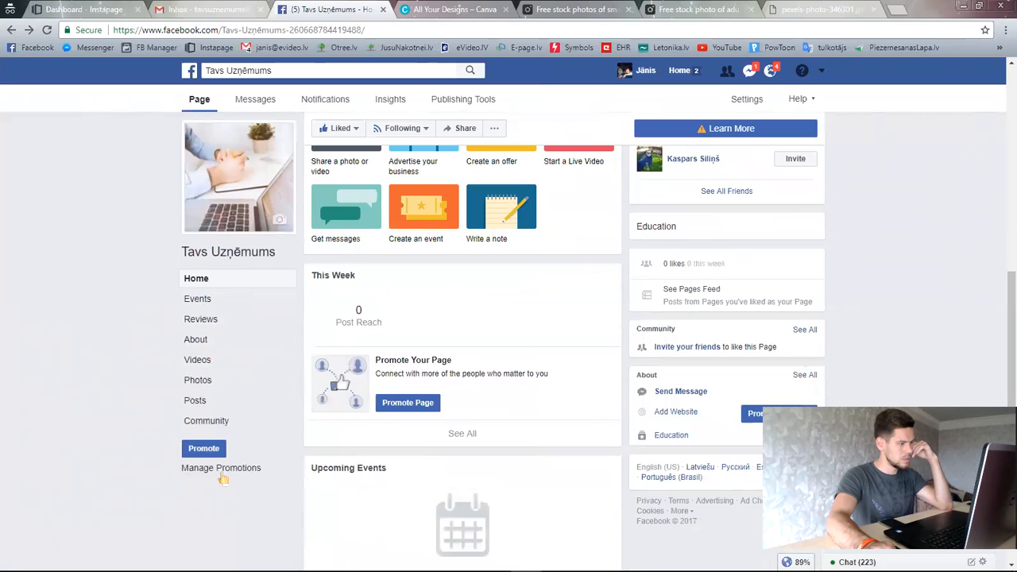
{"action": "scroll", "coordinate": [362, 114], "scroll_direction": "up", "scroll_amount": 3}
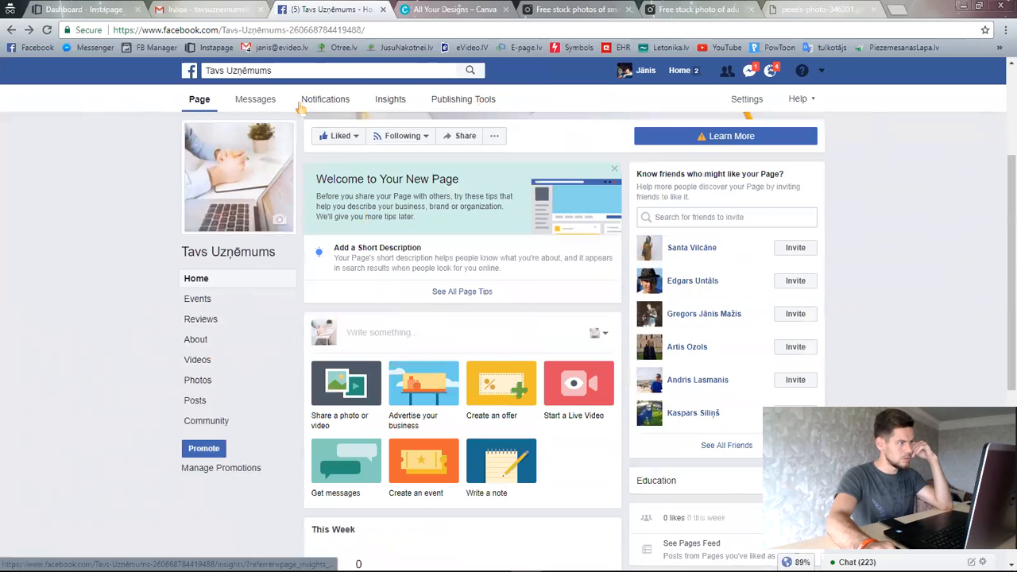
{"action": "left_click", "coordinate": [747, 102]}
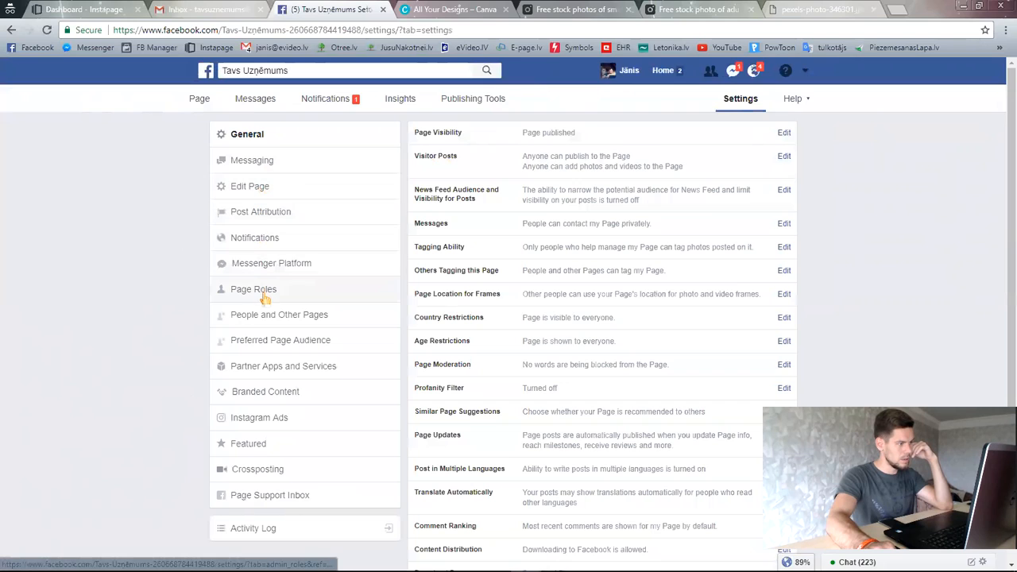
{"action": "left_click", "coordinate": [256, 190]}
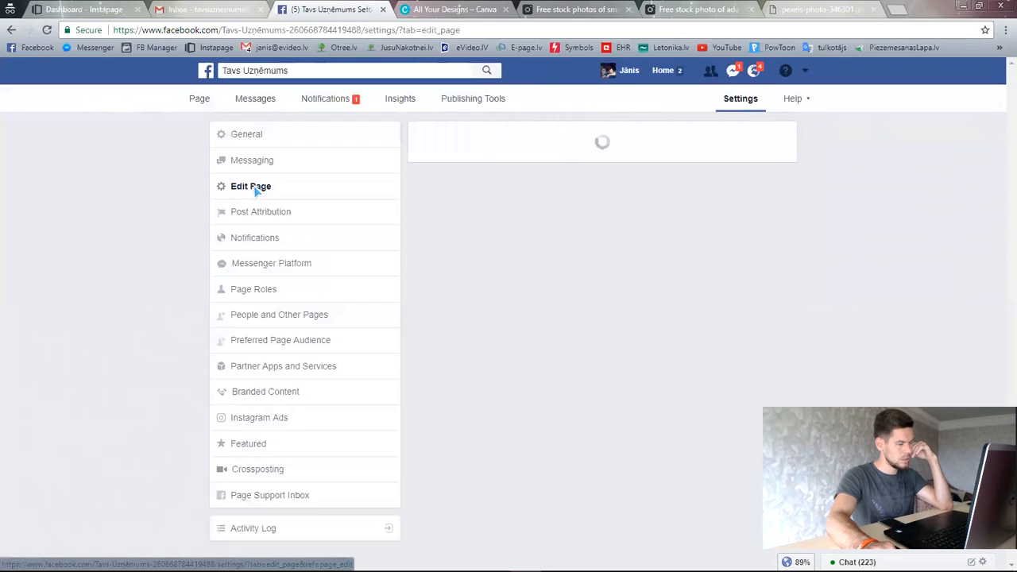
{"action": "scroll", "coordinate": [306, 365], "scroll_direction": "down", "scroll_amount": 2}
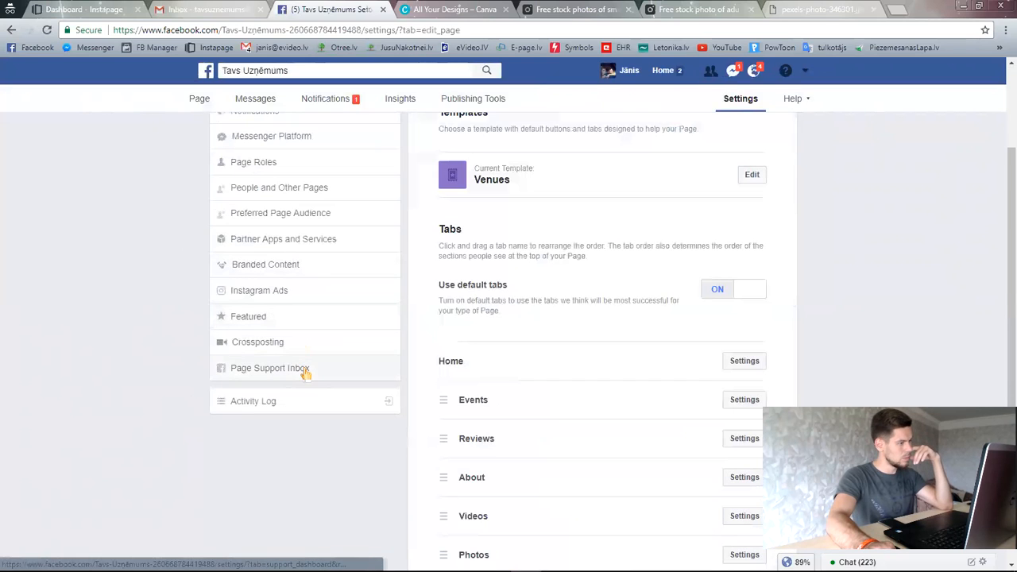
{"action": "scroll", "coordinate": [291, 390], "scroll_direction": "up", "scroll_amount": 2}
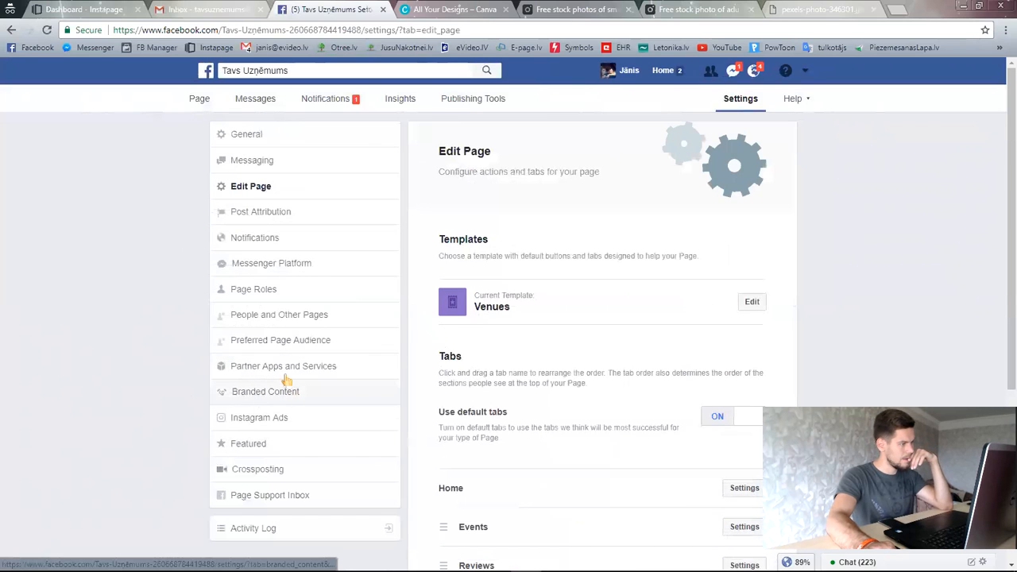
{"action": "left_click", "coordinate": [251, 135]}
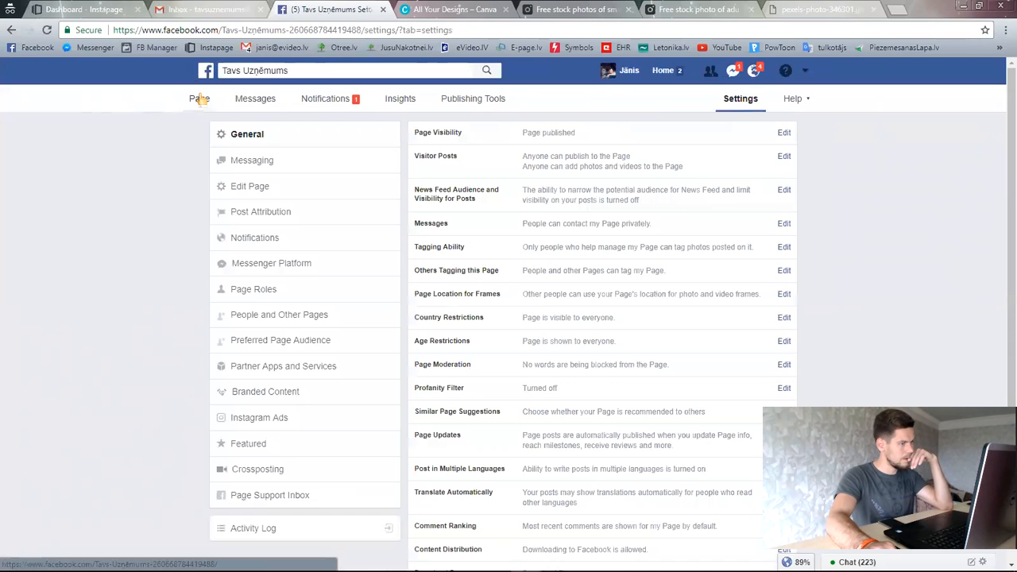
{"action": "left_click", "coordinate": [199, 98]}
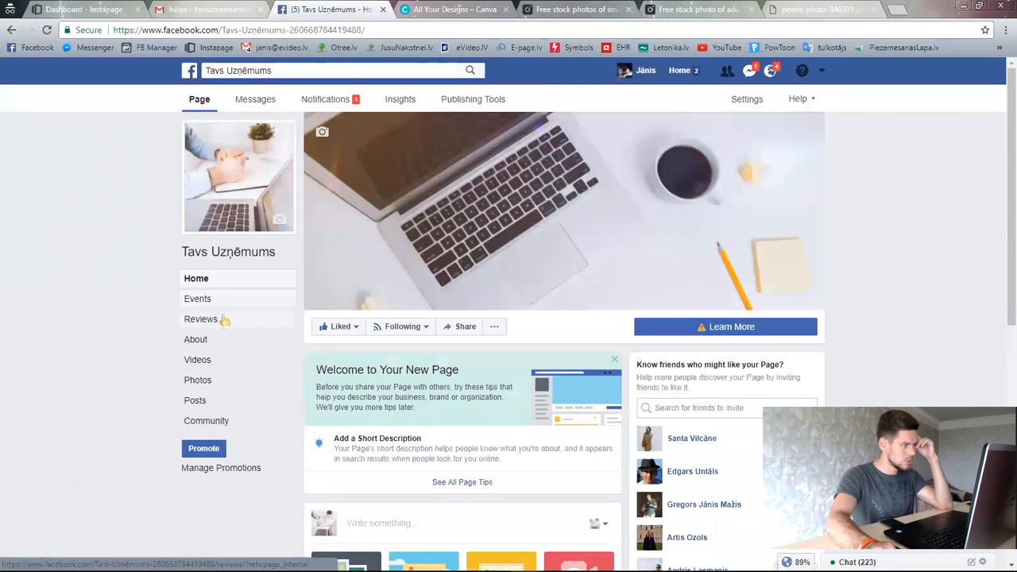
{"action": "left_click", "coordinate": [204, 341]}
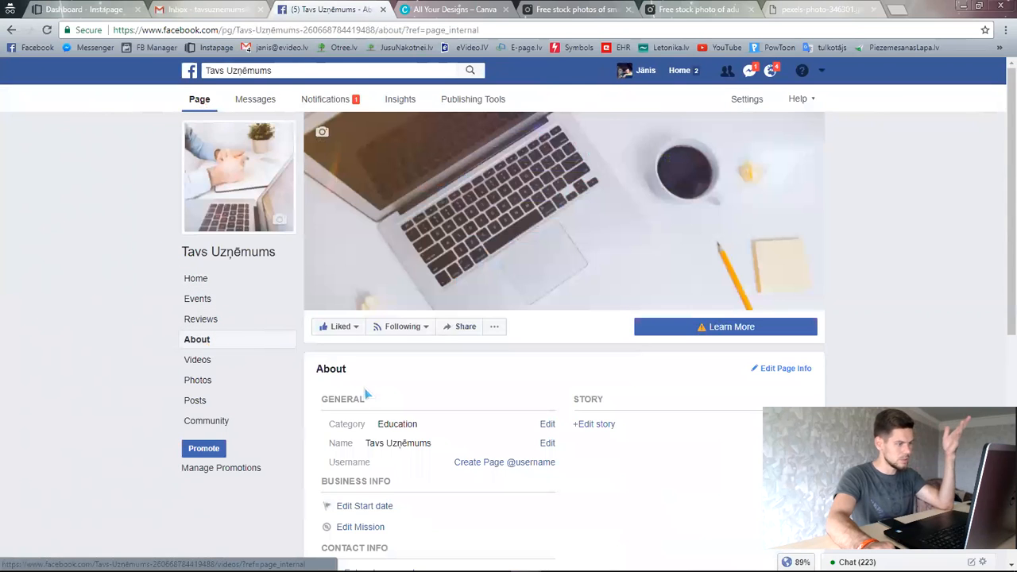
{"action": "scroll", "coordinate": [329, 387], "scroll_direction": "down", "scroll_amount": 2}
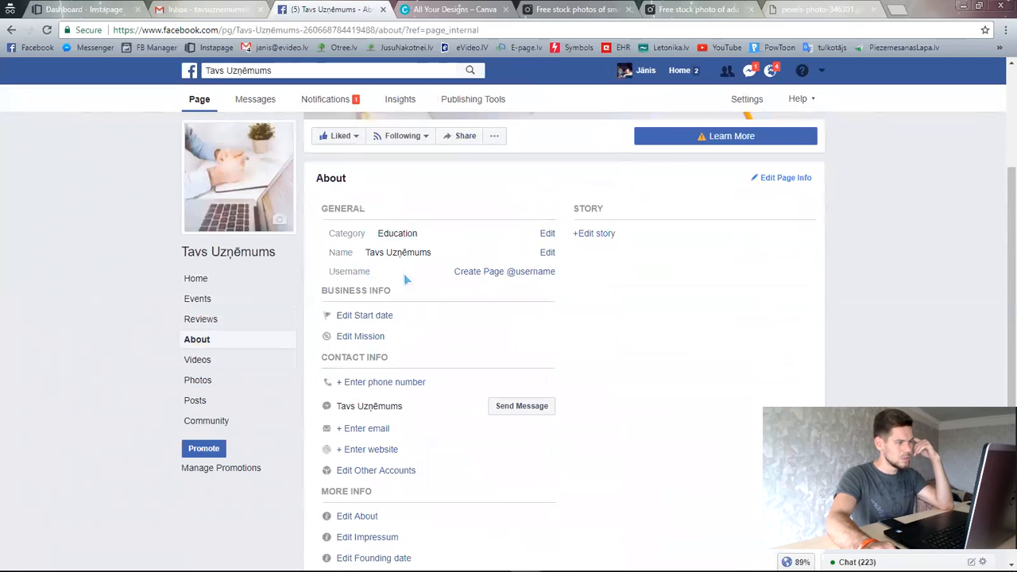
{"action": "left_click", "coordinate": [482, 273]}
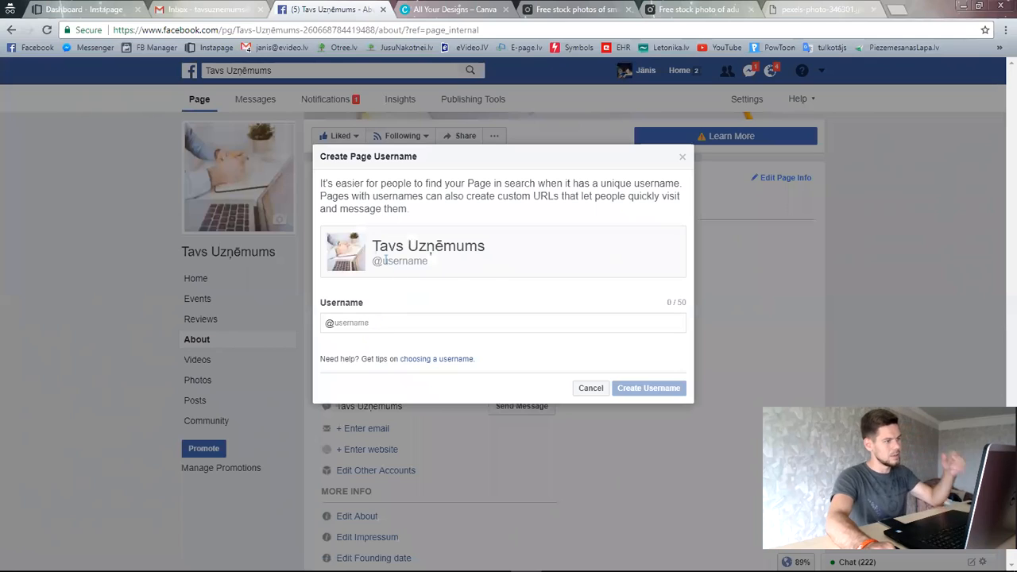
- Try to claim the username 'tavsuznemums' and dismiss the 'Username Isn't Available' notice
{"action": "left_click_drag", "start_coordinate": [382, 261], "coordinate": [431, 265]}
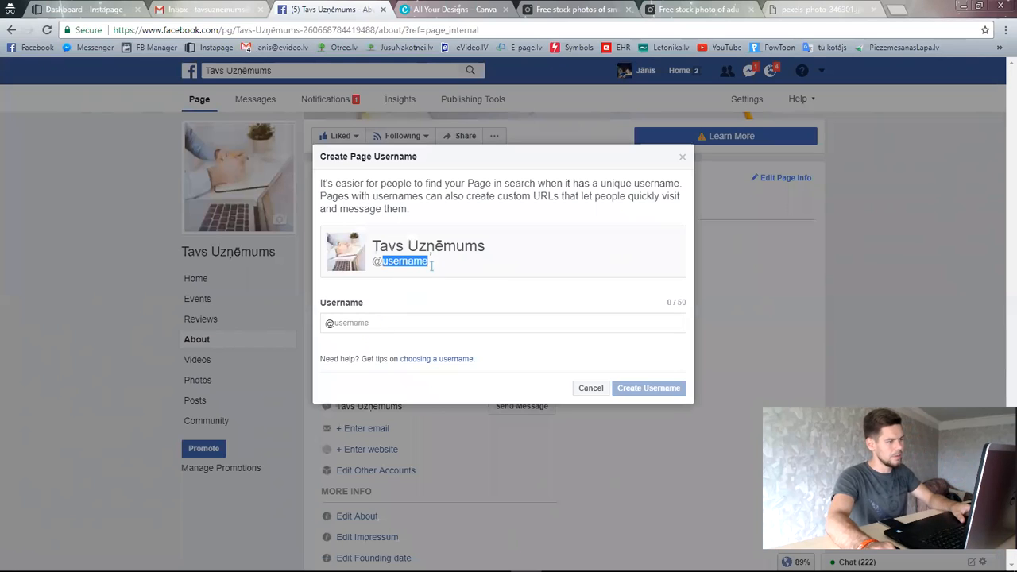
{"action": "left_click", "coordinate": [373, 321]}
{"action": "type", "text": "tavs"}
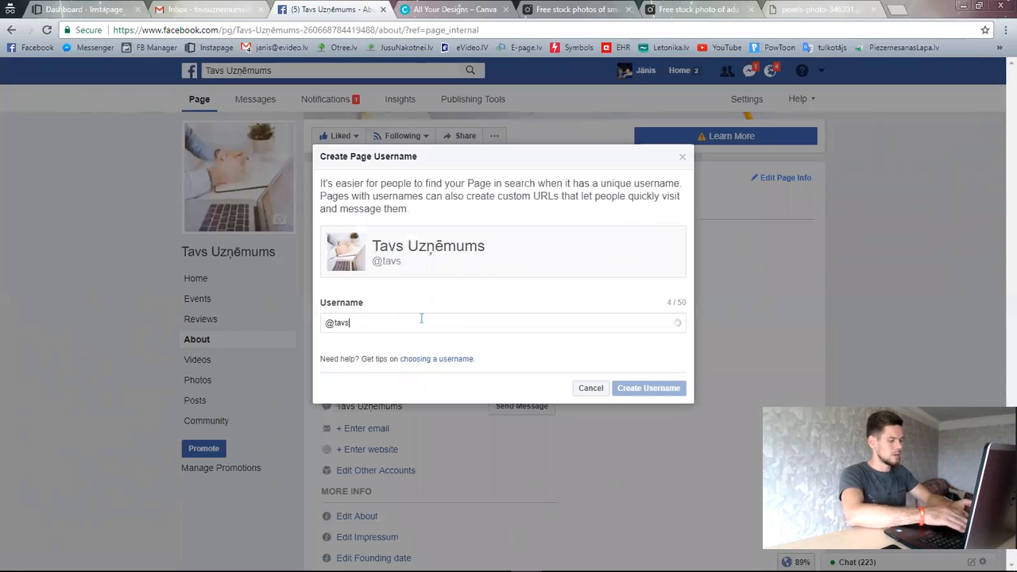
{"action": "type", "text": "uznemums"}
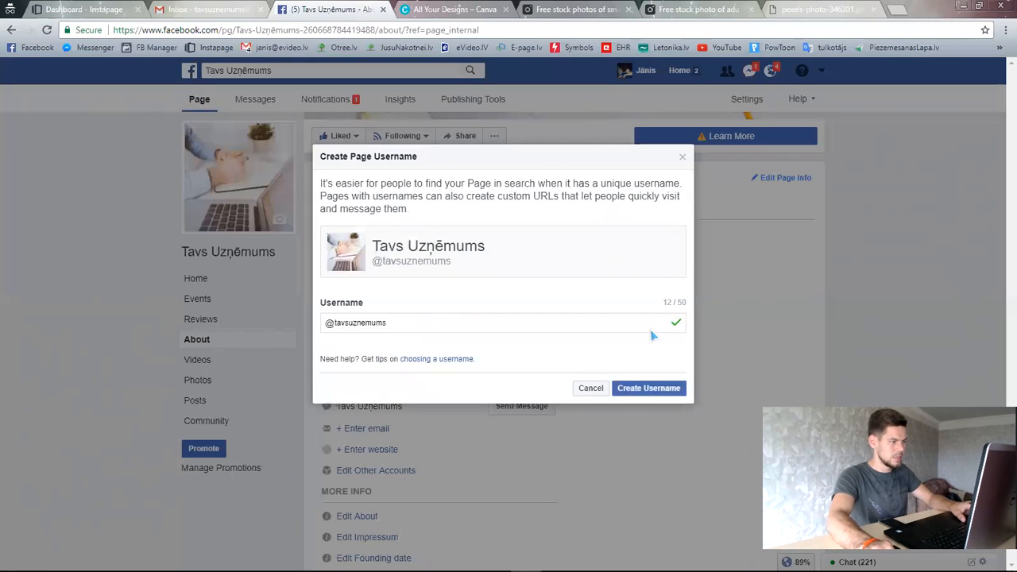
{"action": "left_click_drag", "start_coordinate": [433, 266], "coordinate": [375, 274]}
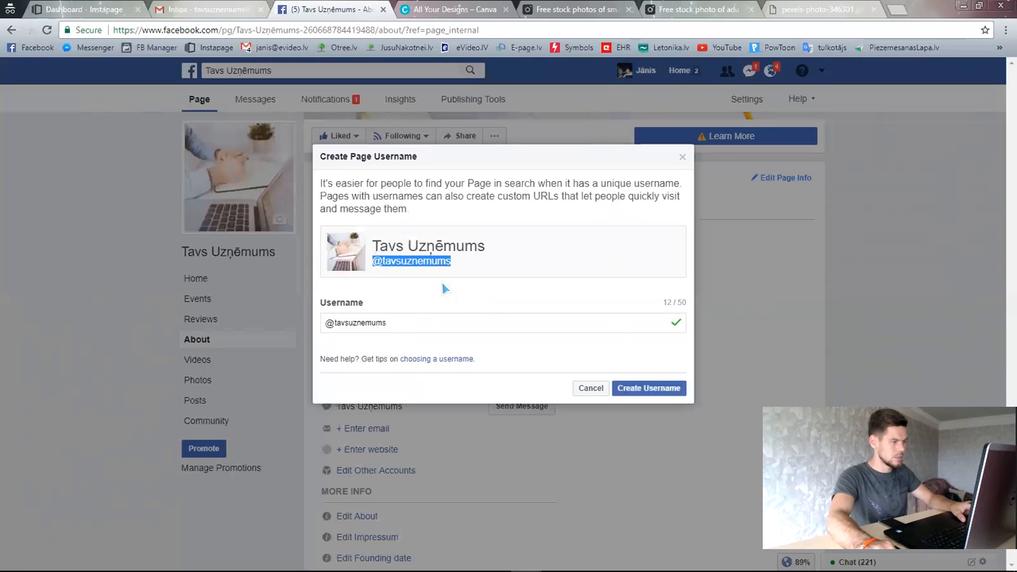
{"action": "left_click", "coordinate": [414, 327]}
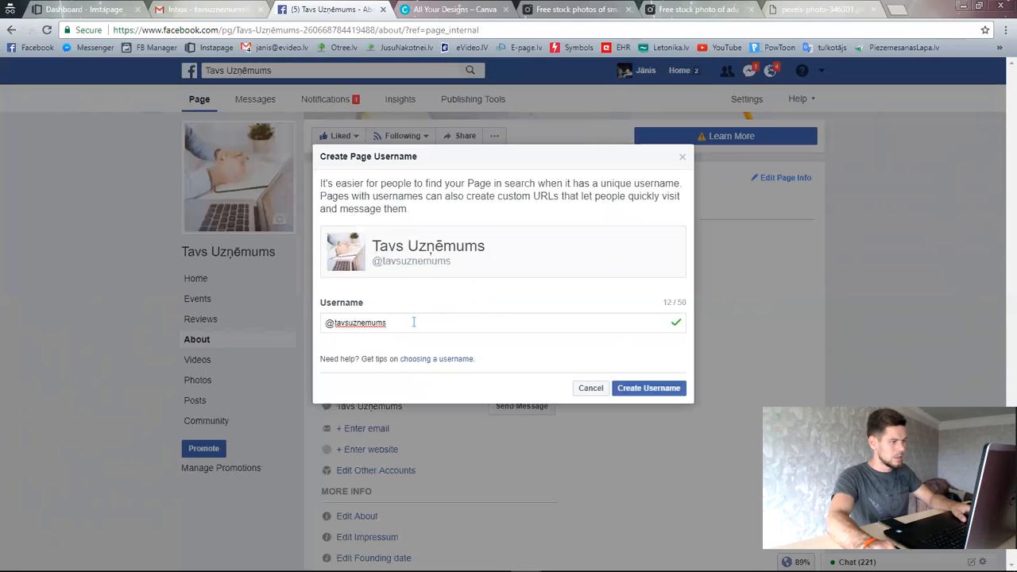
{"action": "left_click", "coordinate": [648, 388]}
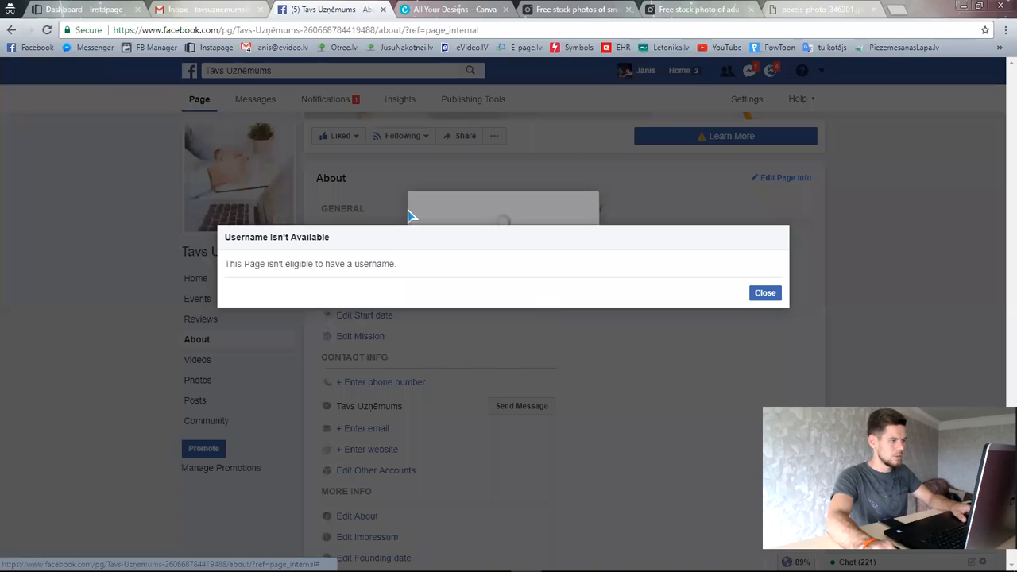
{"action": "left_click_drag", "start_coordinate": [409, 272], "coordinate": [205, 263]}
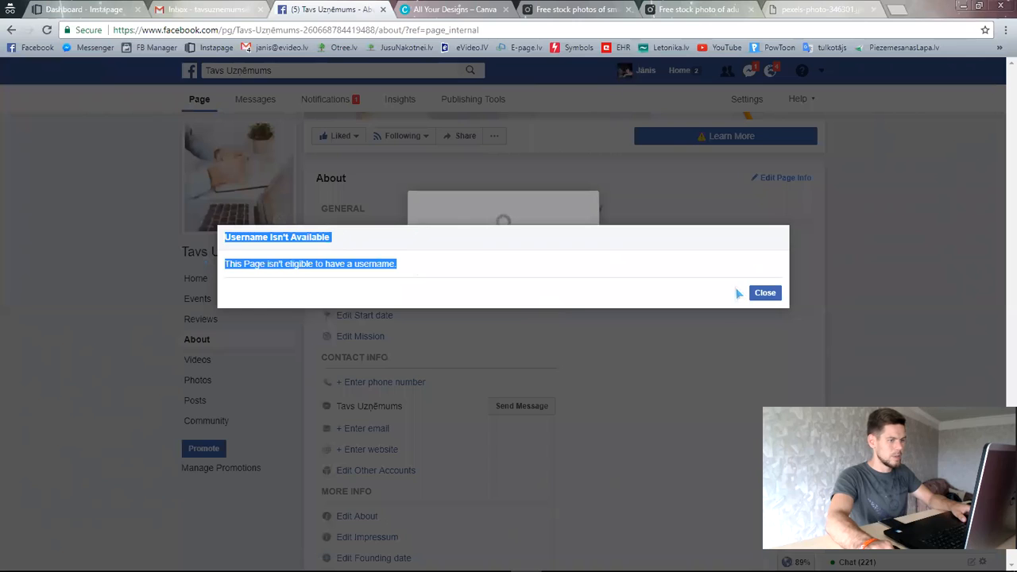
{"action": "left_click", "coordinate": [764, 294]}
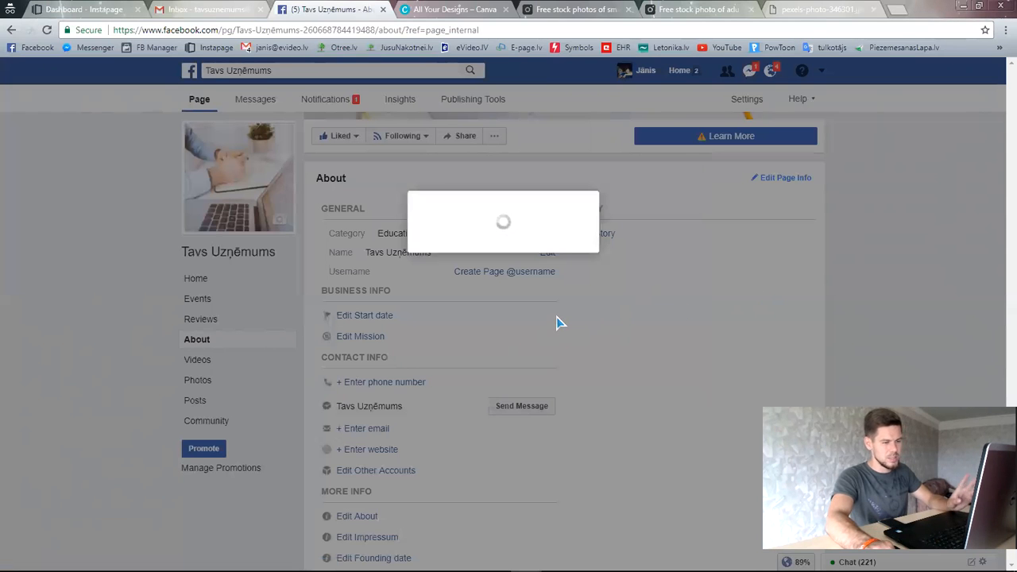
- Go to the Tavs Uzņēmums Page's Home view and look through it
{"action": "scroll", "coordinate": [559, 321], "scroll_direction": "down", "scroll_amount": 3}
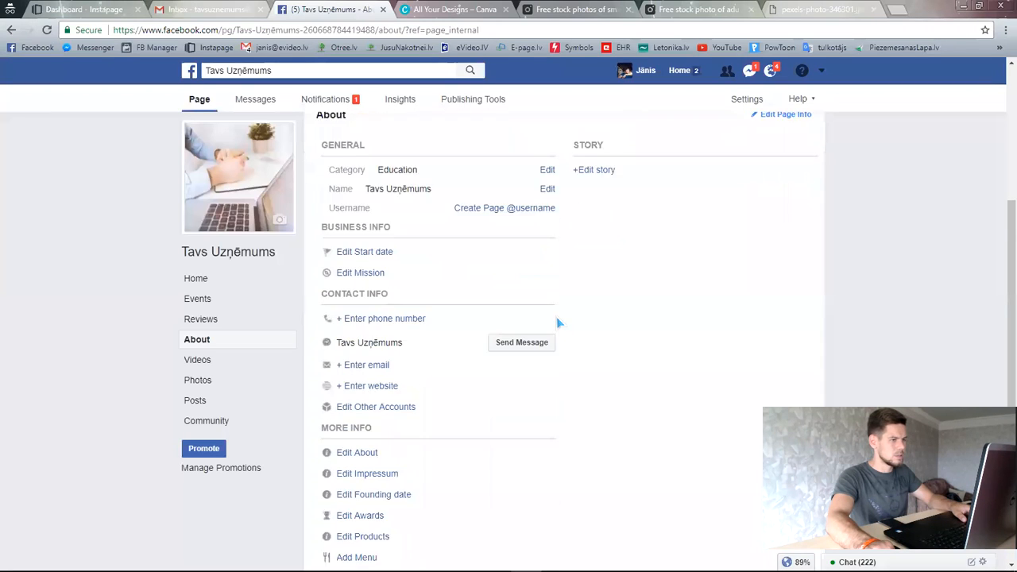
{"action": "scroll", "coordinate": [564, 358], "scroll_direction": "up", "scroll_amount": 4}
{"action": "scroll", "coordinate": [564, 369], "scroll_direction": "down", "scroll_amount": 2}
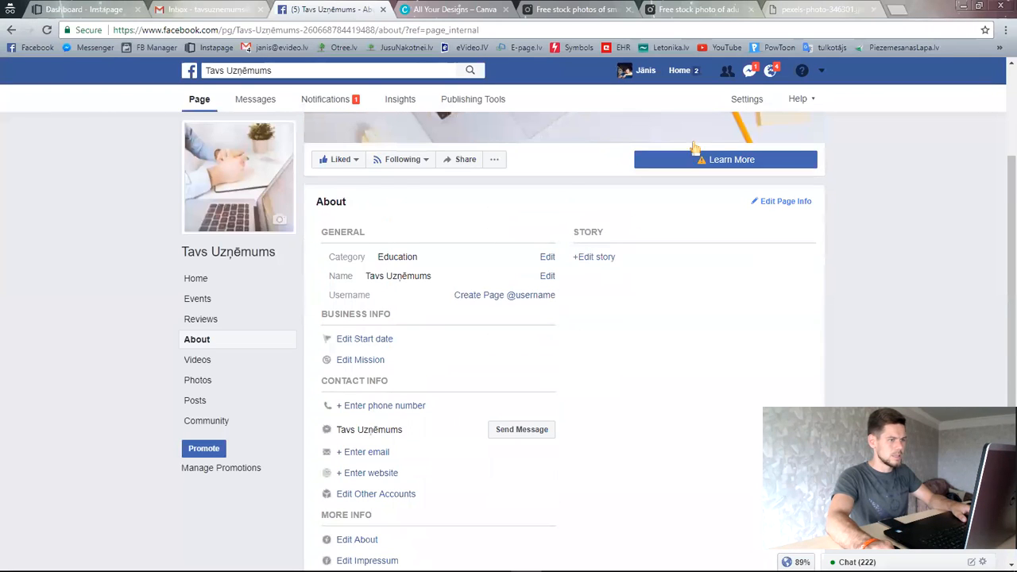
{"action": "scroll", "coordinate": [270, 334], "scroll_direction": "up", "scroll_amount": 1}
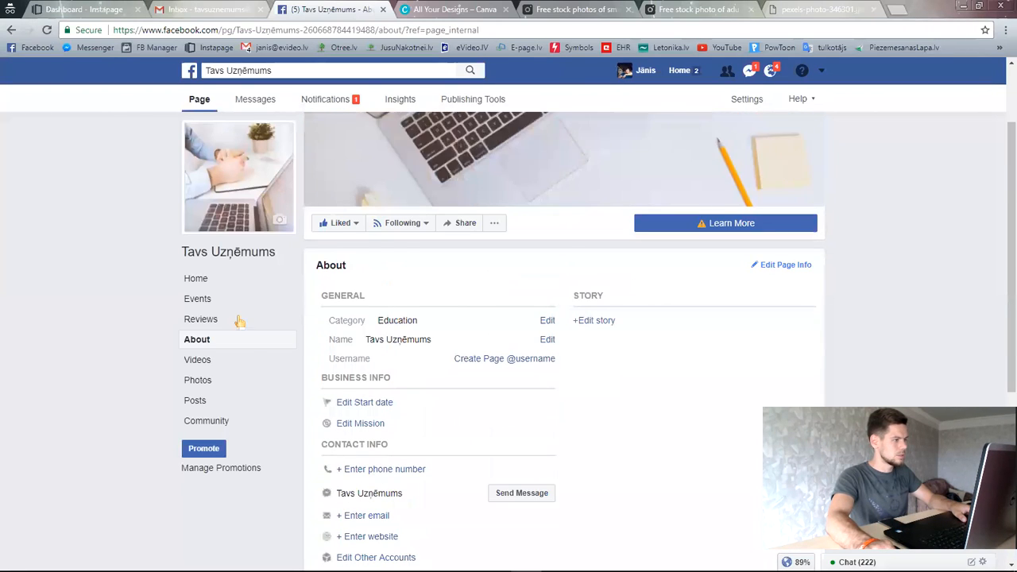
{"action": "left_click", "coordinate": [199, 282]}
{"action": "scroll", "coordinate": [675, 385], "scroll_direction": "down", "scroll_amount": 3}
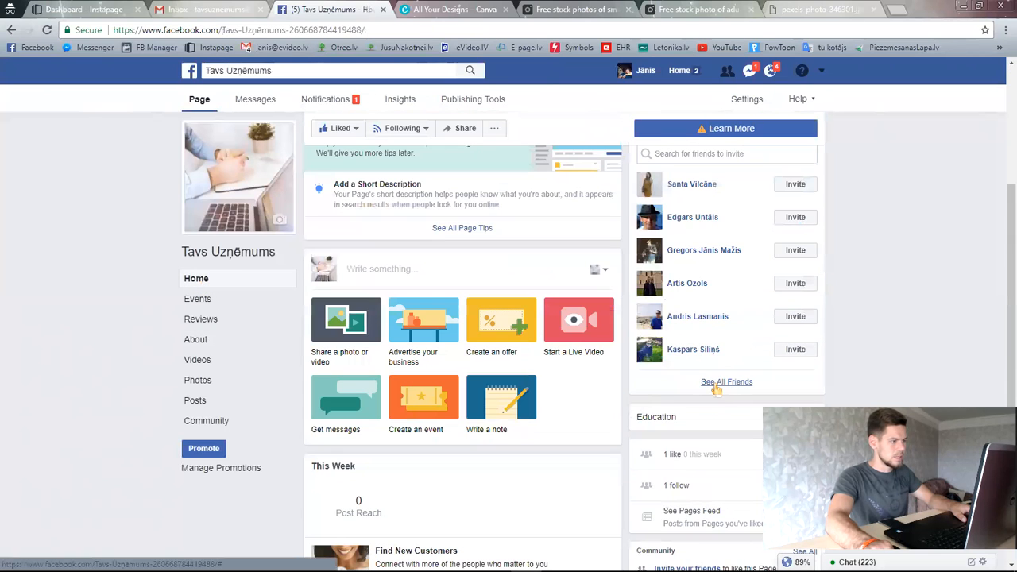
{"action": "scroll", "coordinate": [641, 408], "scroll_direction": "up", "scroll_amount": 2}
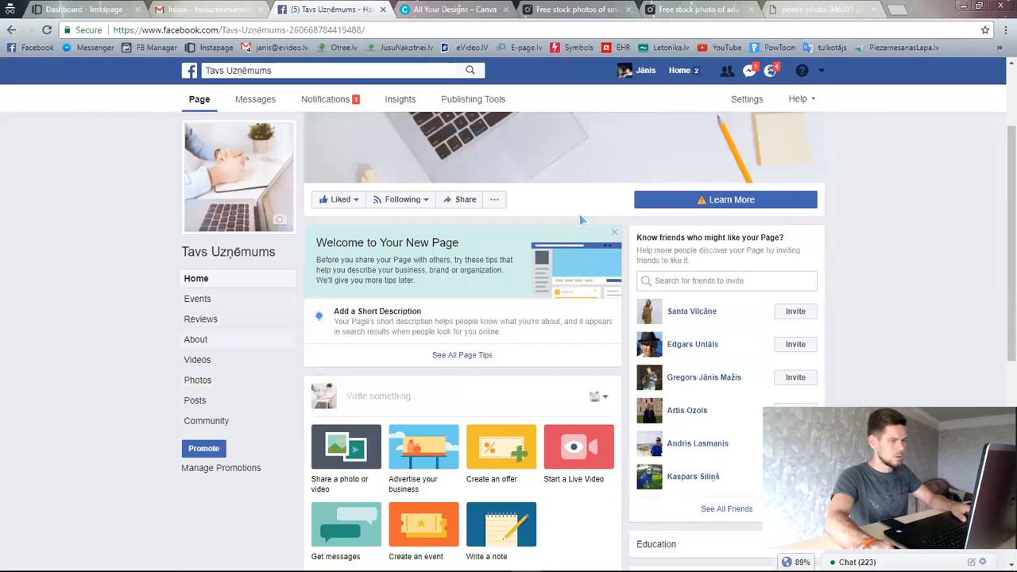
{"action": "scroll", "coordinate": [306, 201], "scroll_direction": "up", "scroll_amount": 2}
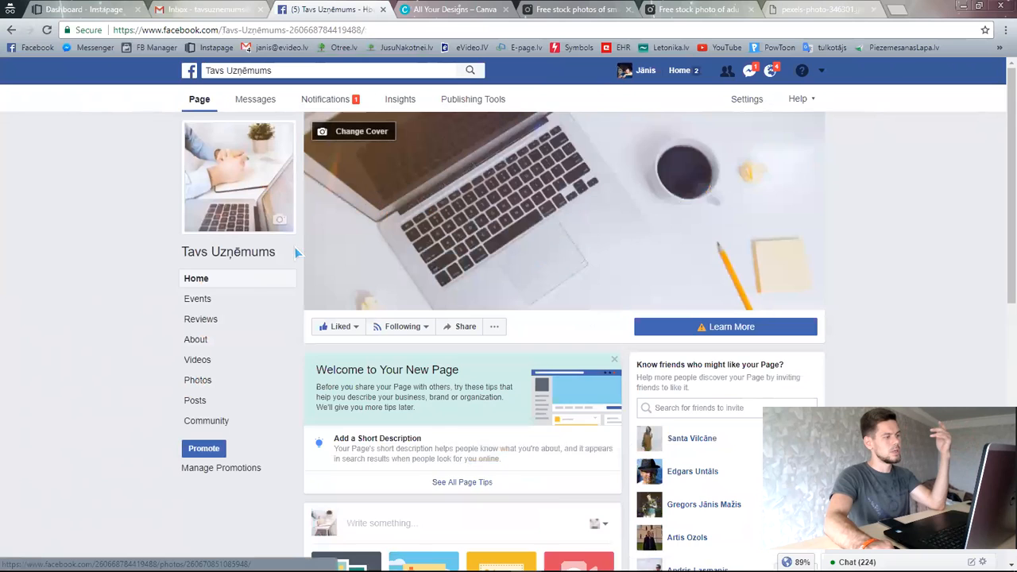
{"action": "scroll", "coordinate": [222, 341], "scroll_direction": "down", "scroll_amount": 1}
- Check the Page's About section, starting and then cancelling a story description edit
{"action": "left_click", "coordinate": [222, 342]}
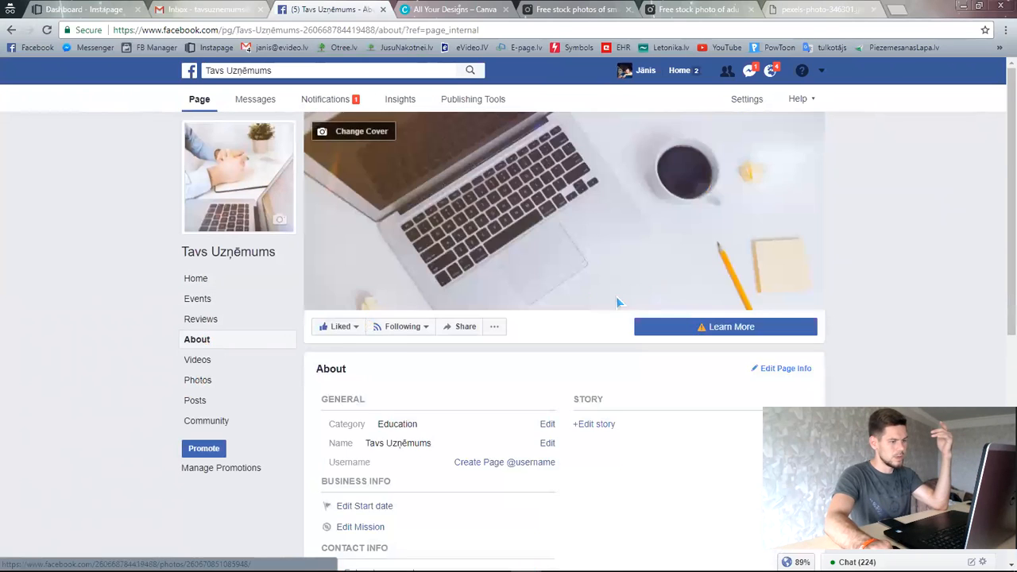
{"action": "scroll", "coordinate": [615, 299], "scroll_direction": "down", "scroll_amount": 2}
{"action": "left_click", "coordinate": [595, 235]}
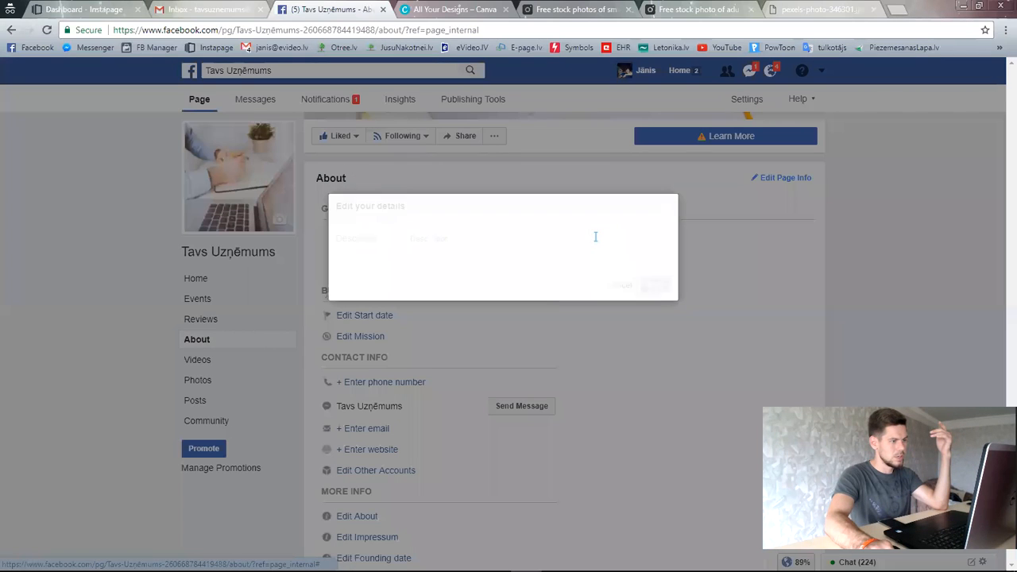
{"action": "left_click", "coordinate": [627, 288]}
{"action": "scroll", "coordinate": [572, 365], "scroll_direction": "down", "scroll_amount": 3}
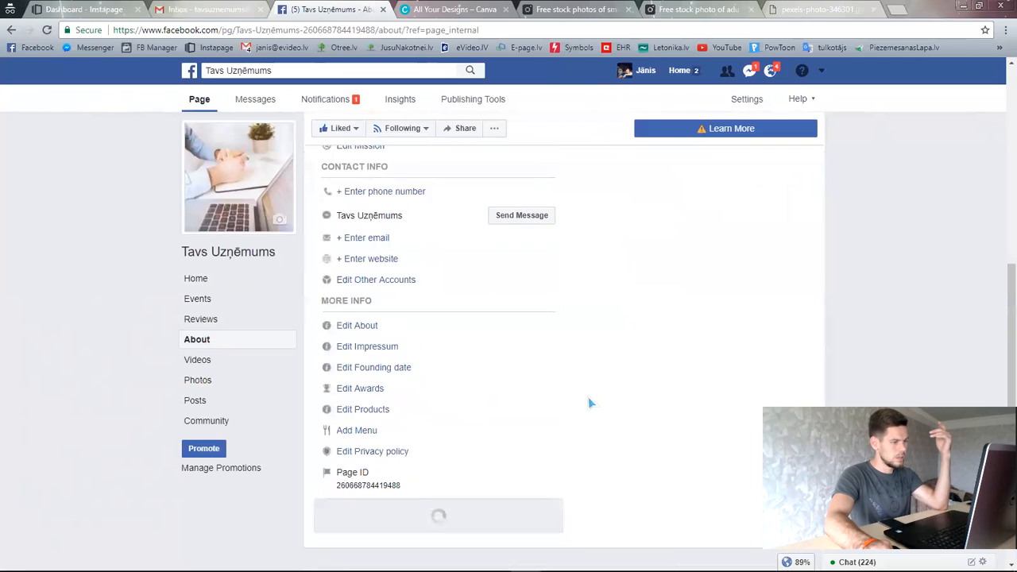
{"action": "scroll", "coordinate": [574, 397], "scroll_direction": "up", "scroll_amount": 2}
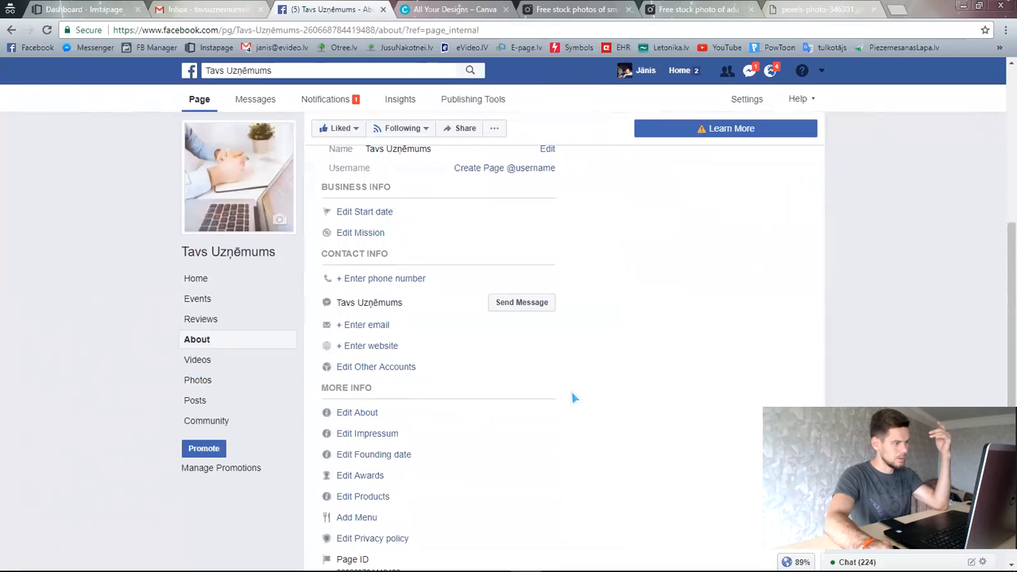
{"action": "scroll", "coordinate": [573, 397], "scroll_direction": "up", "scroll_amount": 4}
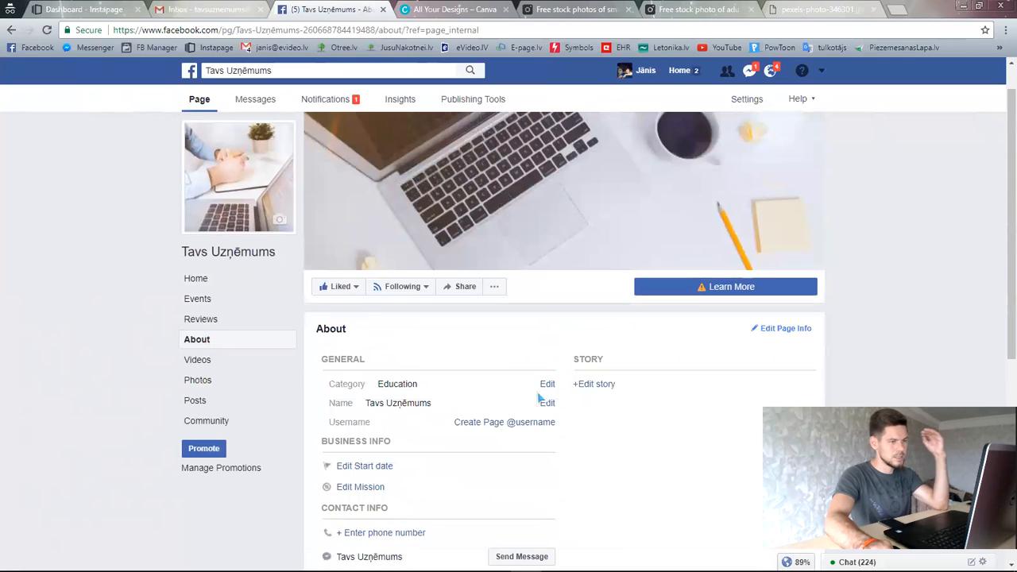
{"action": "scroll", "coordinate": [569, 413], "scroll_direction": "up", "scroll_amount": 1}
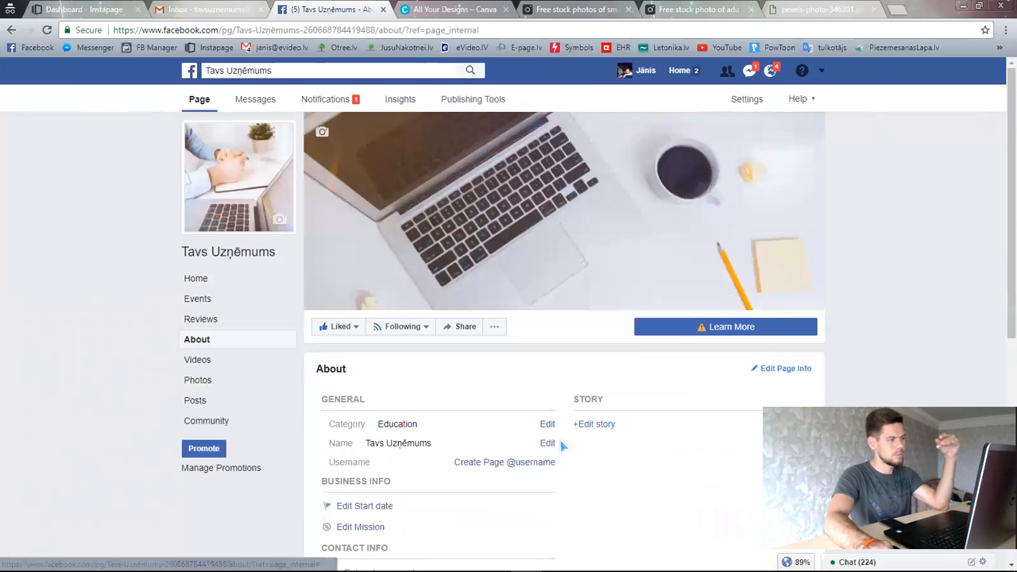
- Return to the Page's Home view and close the Welcome to Your New Page tips
{"action": "left_click", "coordinate": [204, 283]}
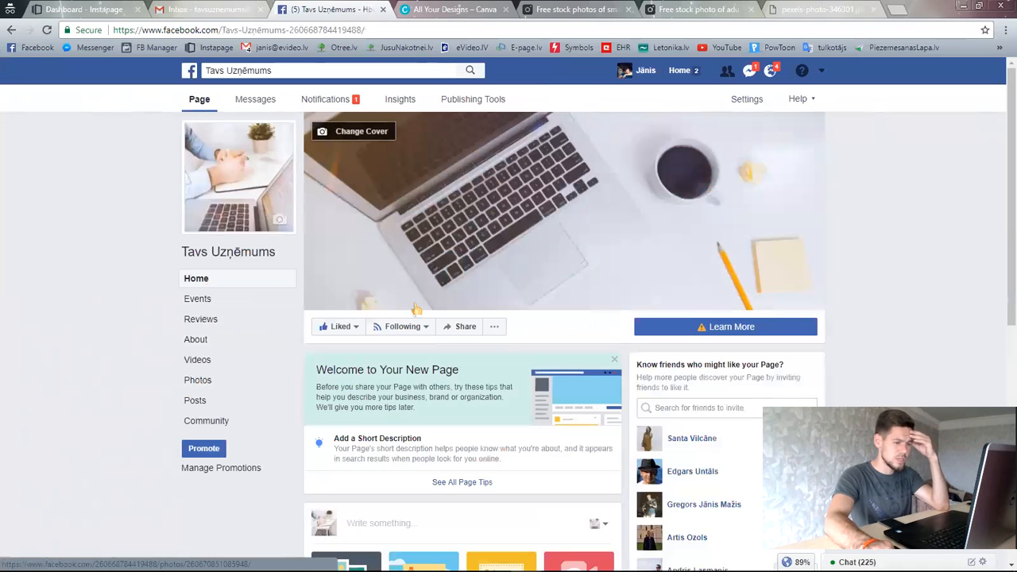
{"action": "left_click", "coordinate": [614, 362]}
{"action": "scroll", "coordinate": [621, 391], "scroll_direction": "down", "scroll_amount": 6}
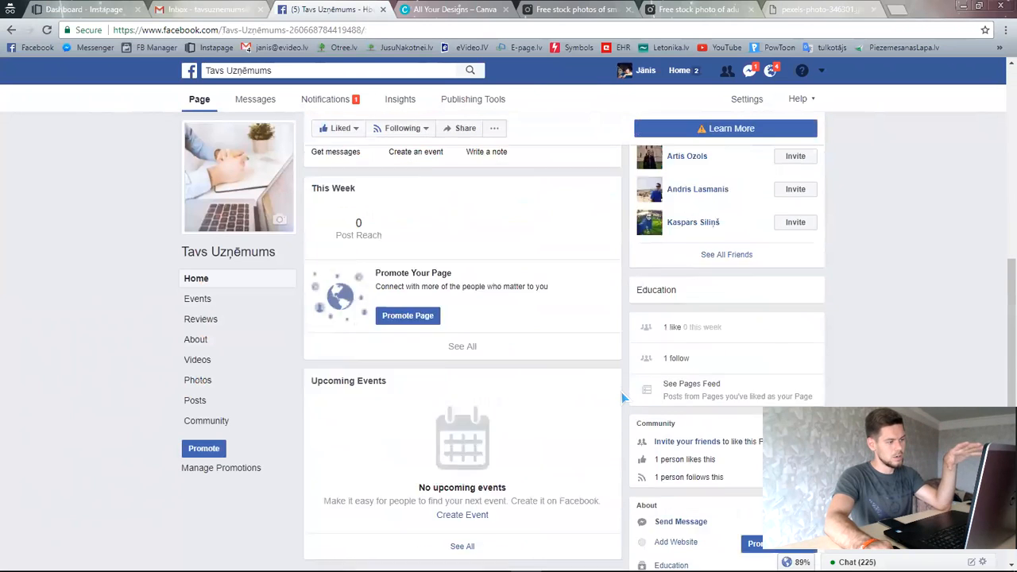
{"action": "scroll", "coordinate": [636, 416], "scroll_direction": "up", "scroll_amount": 6}
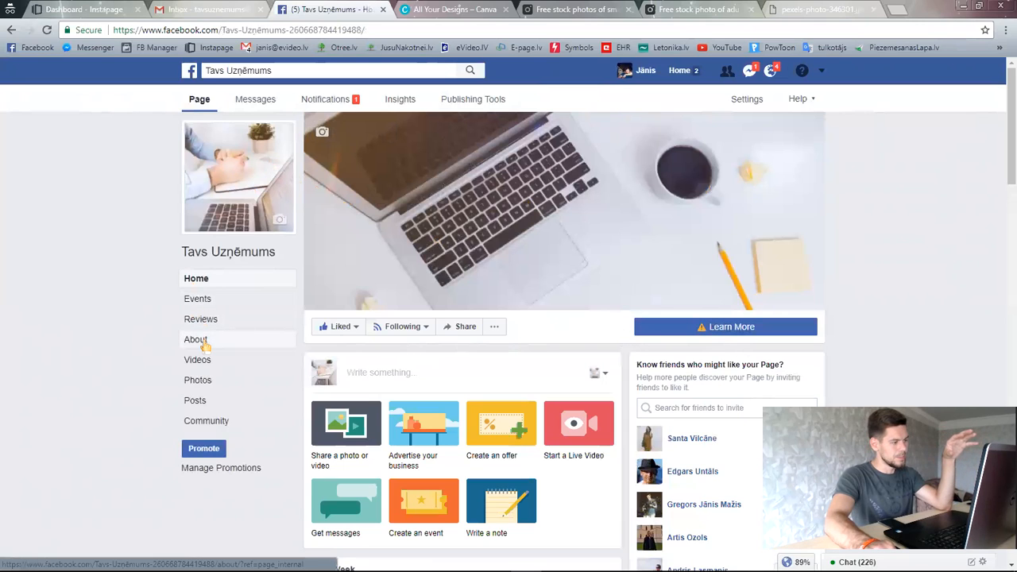
{"action": "scroll", "coordinate": [619, 419], "scroll_direction": "down", "scroll_amount": 3}
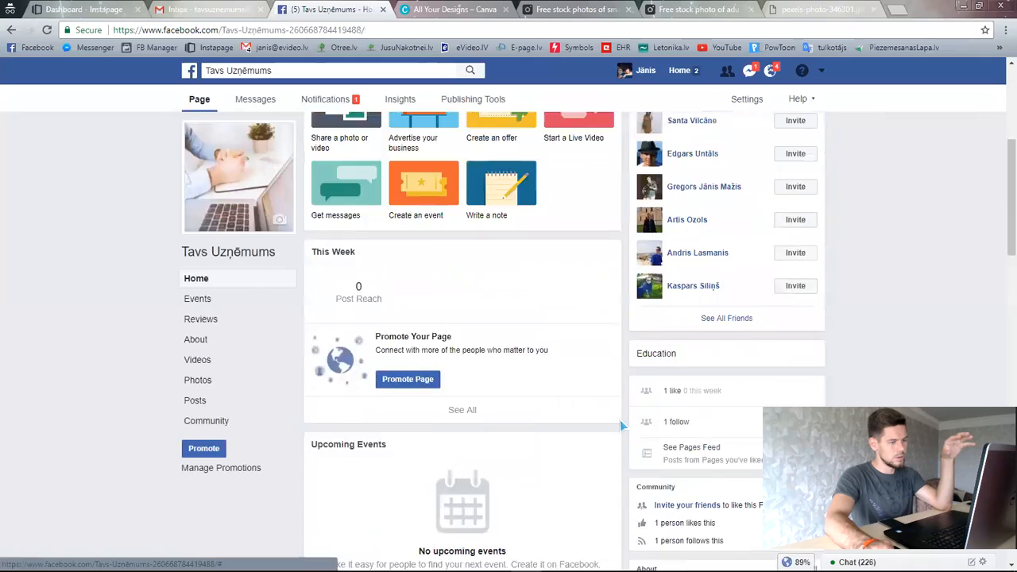
{"action": "scroll", "coordinate": [620, 420], "scroll_direction": "up", "scroll_amount": 3}
- Open facebook.com/Tavs-Uzņēmums in an incognito window, see it's unavailable, and close it
{"action": "left_click", "coordinate": [282, 32]}
{"action": "left_click", "coordinate": [286, 30]}
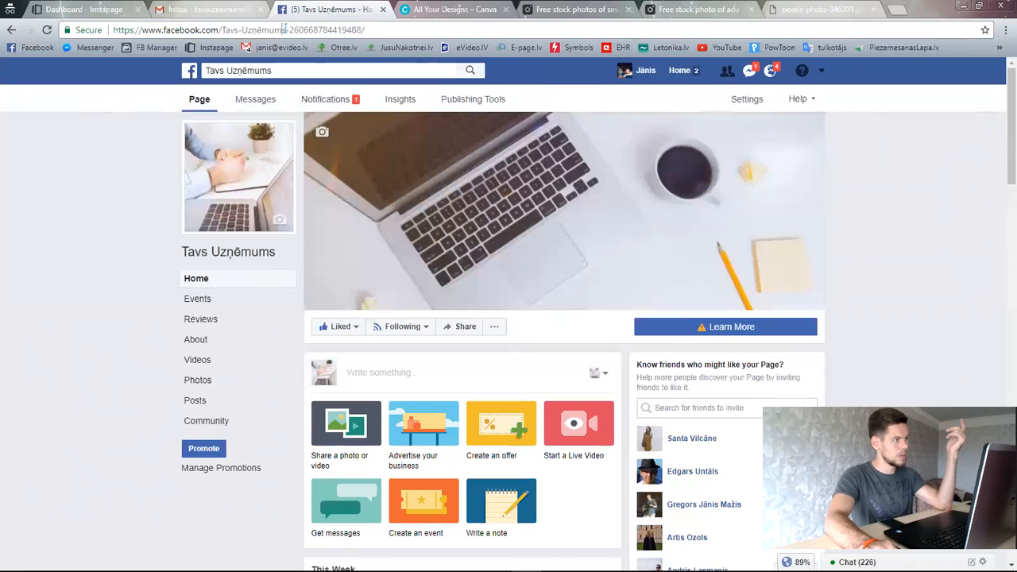
{"action": "key", "text": "shift+Home"}
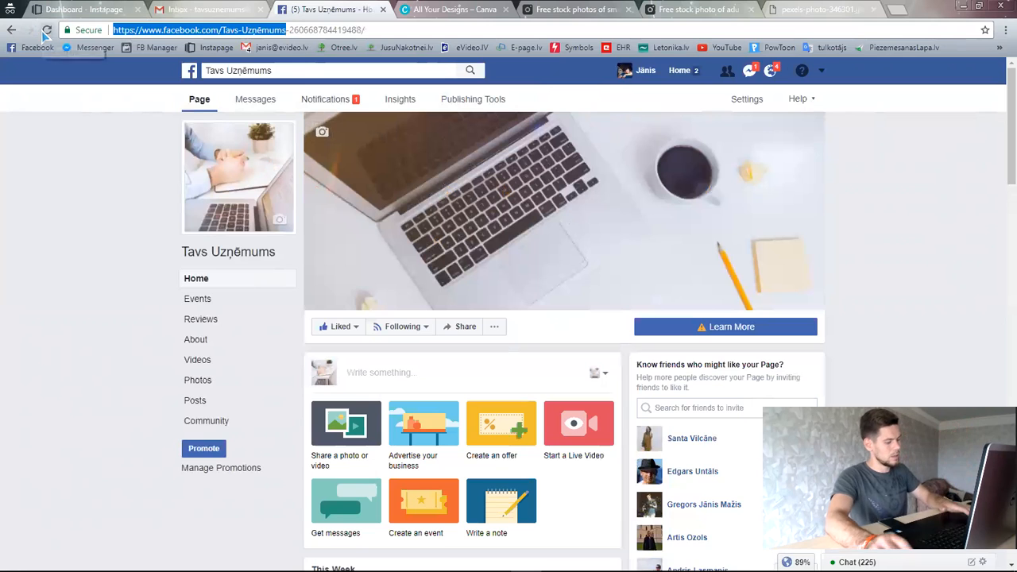
{"action": "key", "text": "ctrl+c"}
{"action": "key", "text": "ctrl+shift+n"}
{"action": "key", "text": "ctrl+v"}
{"action": "key", "text": "Return"}
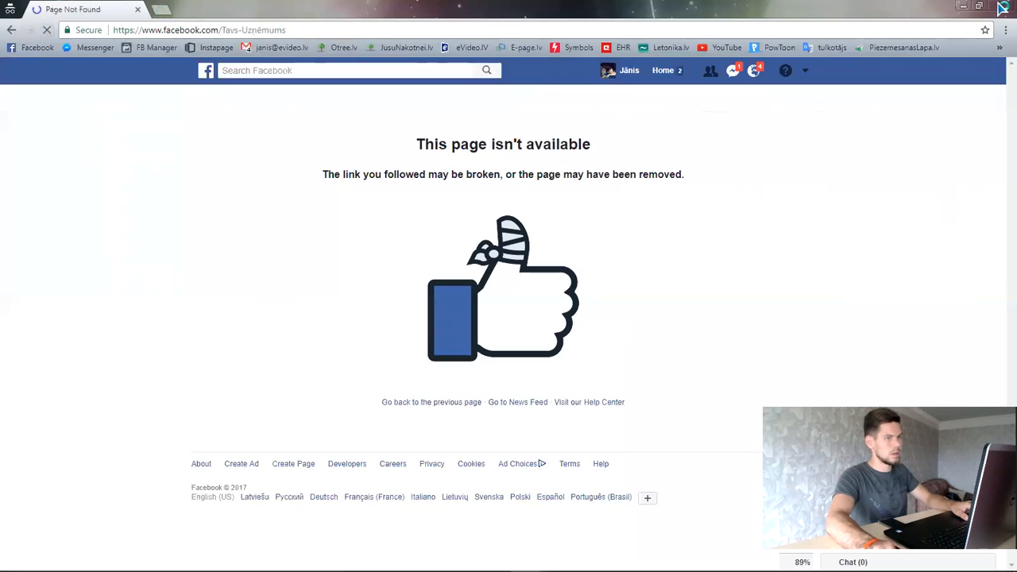
{"action": "left_click", "coordinate": [1001, 6]}
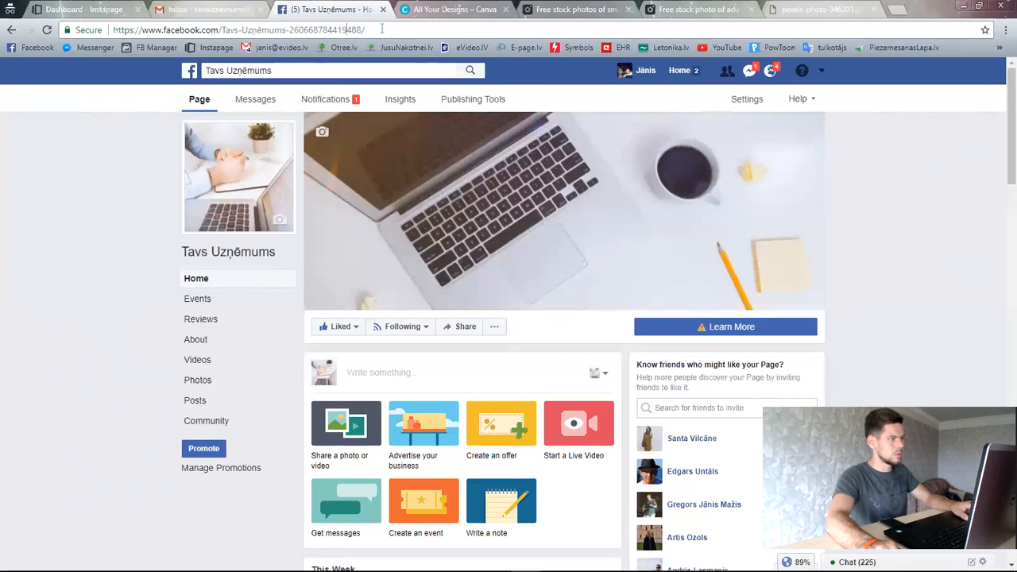
{"action": "left_click_drag", "start_coordinate": [381, 29], "coordinate": [148, 29]}
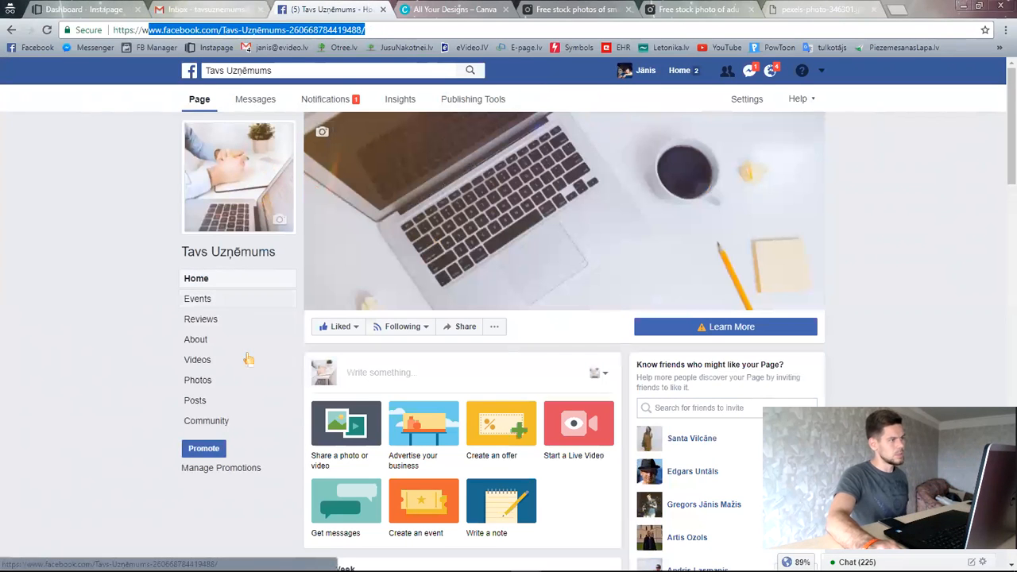
{"action": "left_click", "coordinate": [314, 29]}
{"action": "left_click_drag", "start_coordinate": [383, 30], "coordinate": [203, 30]}
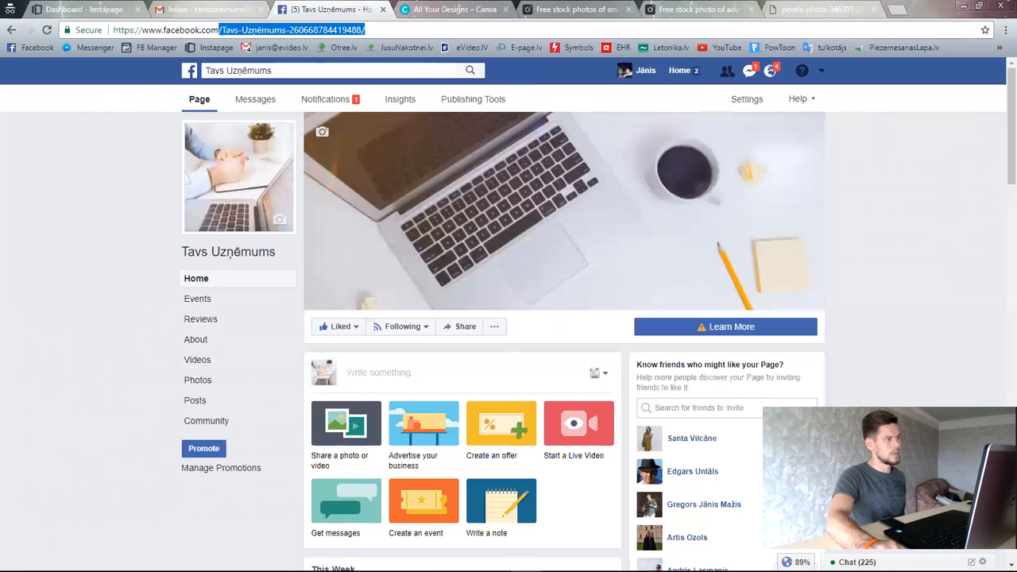
{"action": "left_click", "coordinate": [143, 180]}
{"action": "scroll", "coordinate": [609, 274], "scroll_direction": "down", "scroll_amount": 3}
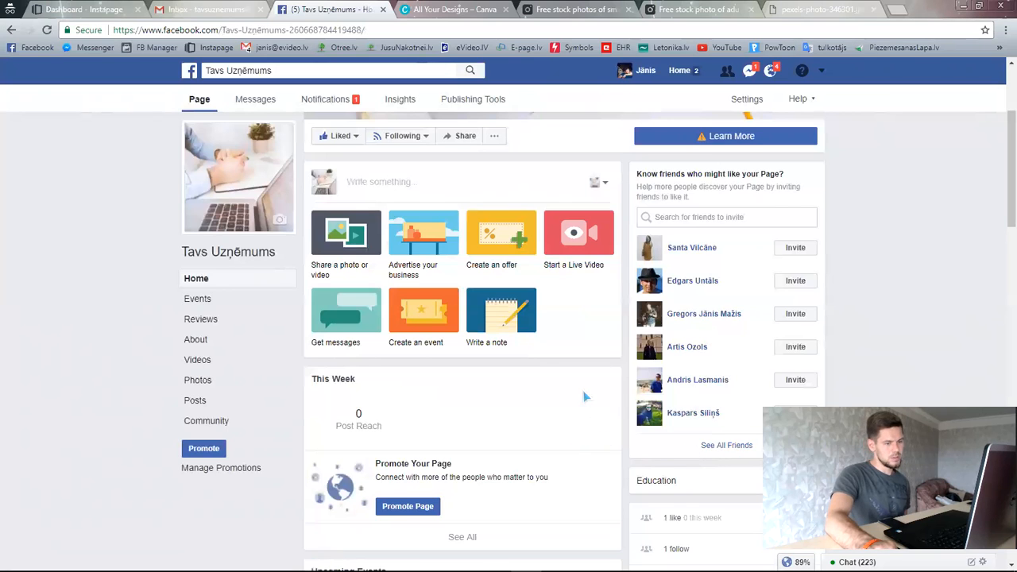
{"action": "scroll", "coordinate": [586, 396], "scroll_direction": "down", "scroll_amount": 1}
{"action": "scroll", "coordinate": [532, 389], "scroll_direction": "up", "scroll_amount": 3}
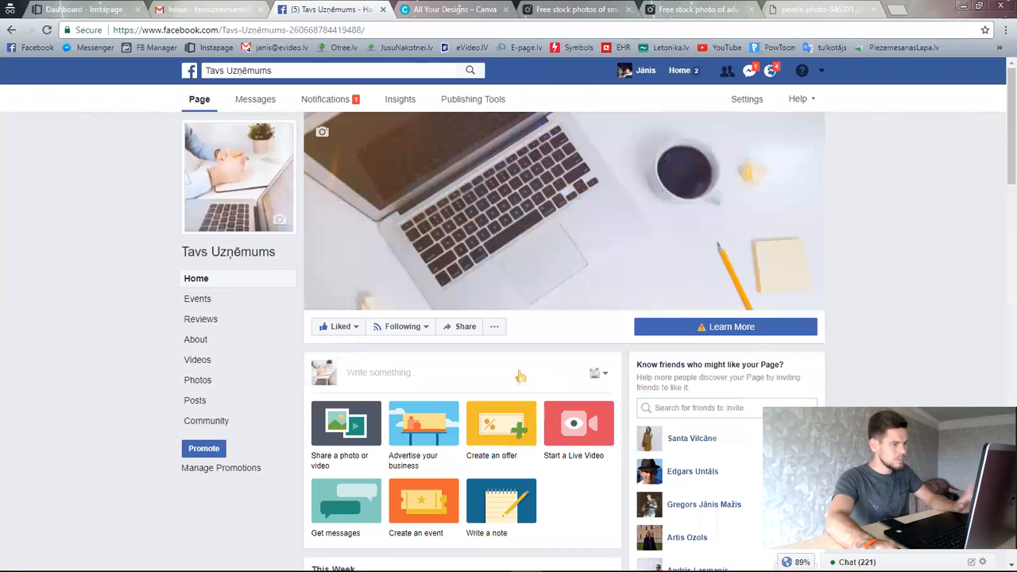